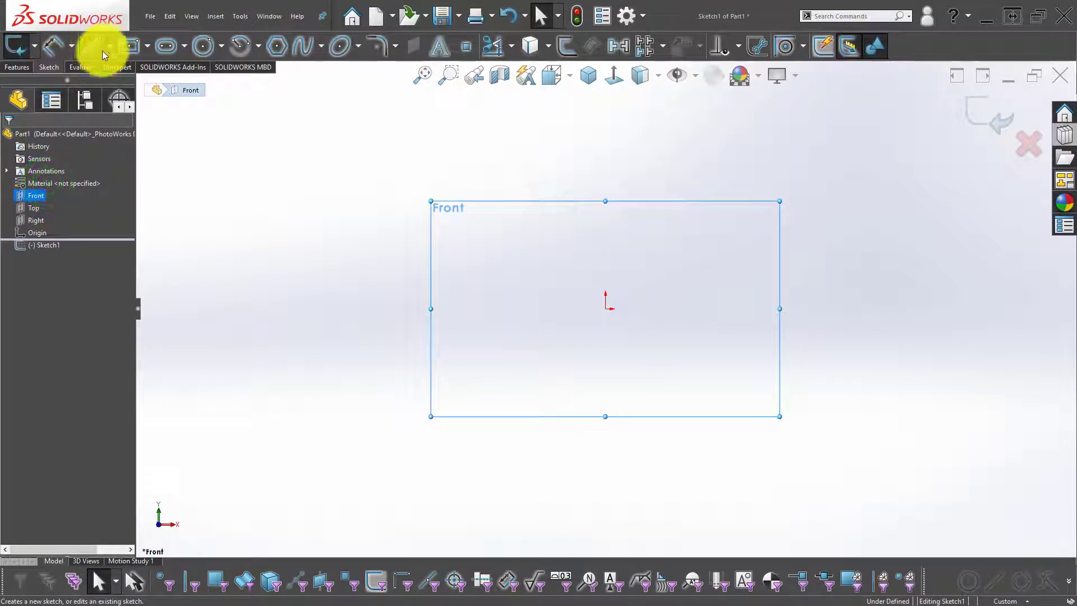
Sketch a vertical line about 34 mm up from the origin and a horizontal line running right from its upper end
key(l)
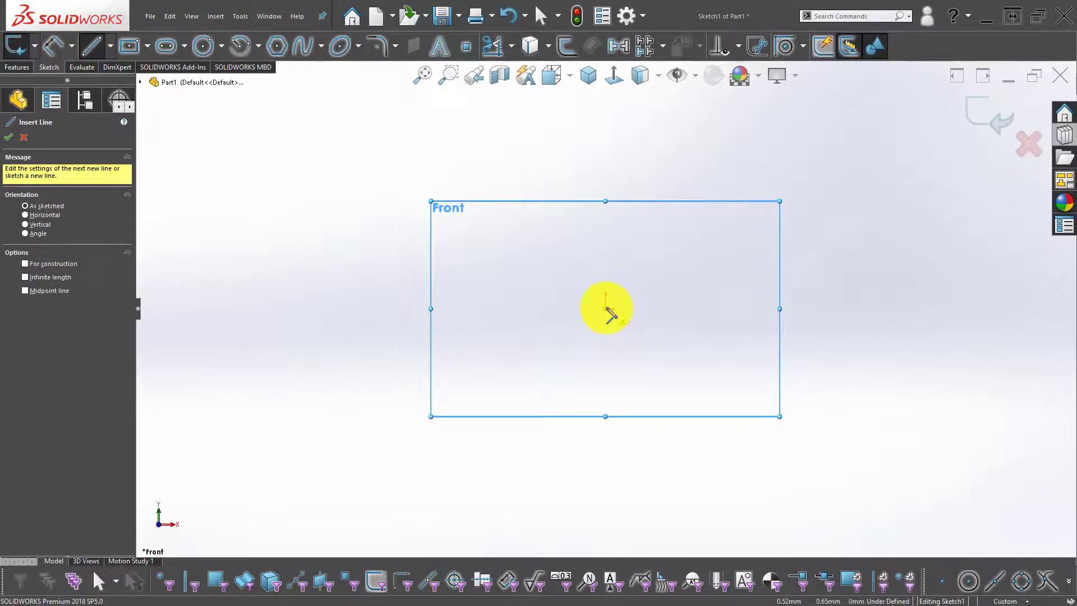
click(606, 308)
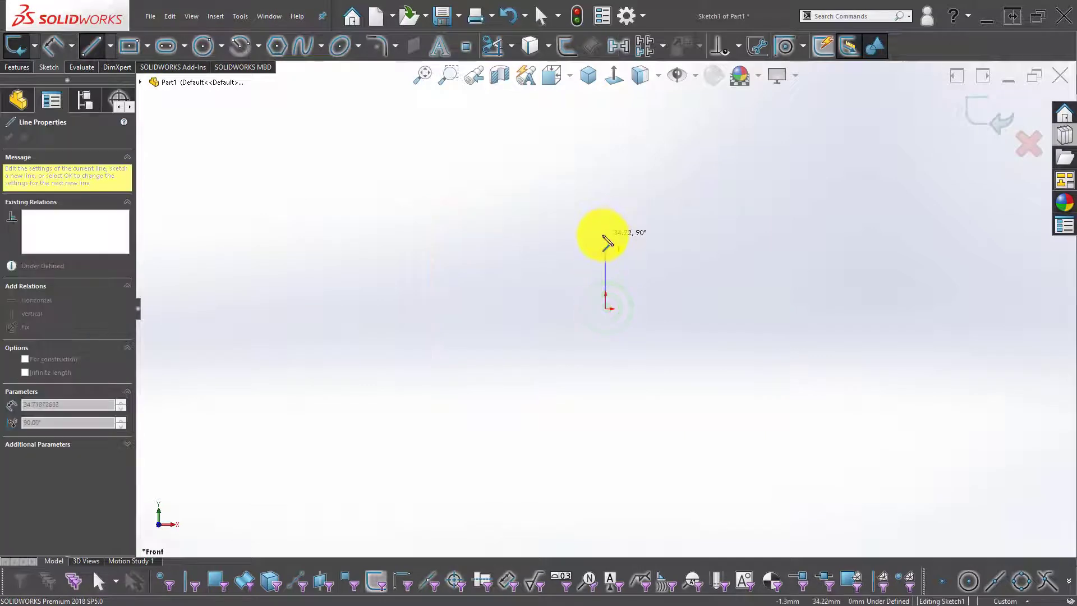
click(605, 234)
click(709, 236)
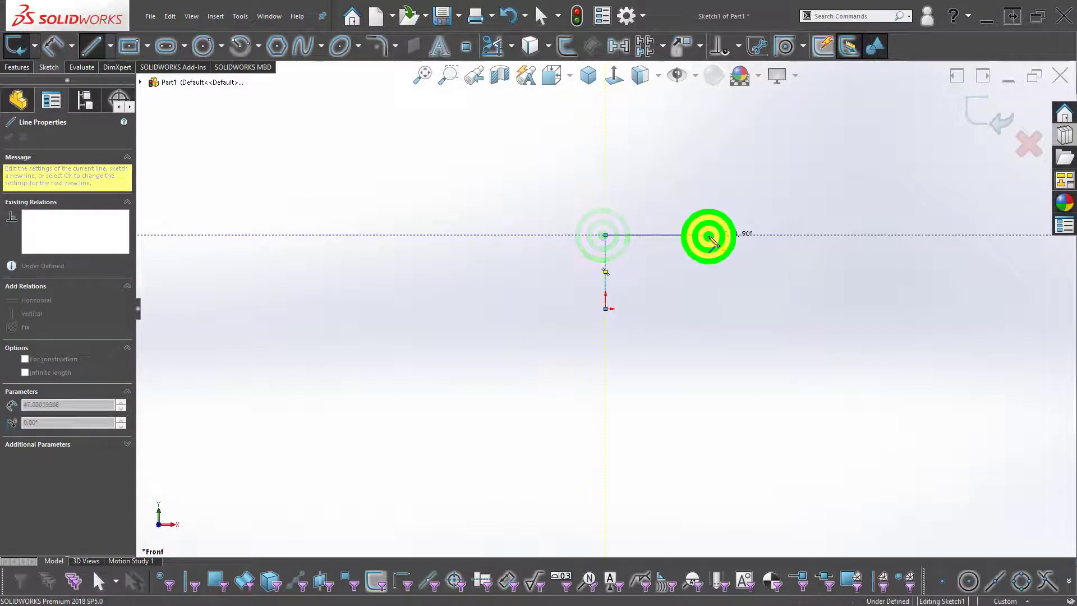
click(654, 264)
key(Escape)
Close a stepped L-shaped profile above the horizontal line, about 10 mm tall on its left side and about 37 mm on its right
click(605, 235)
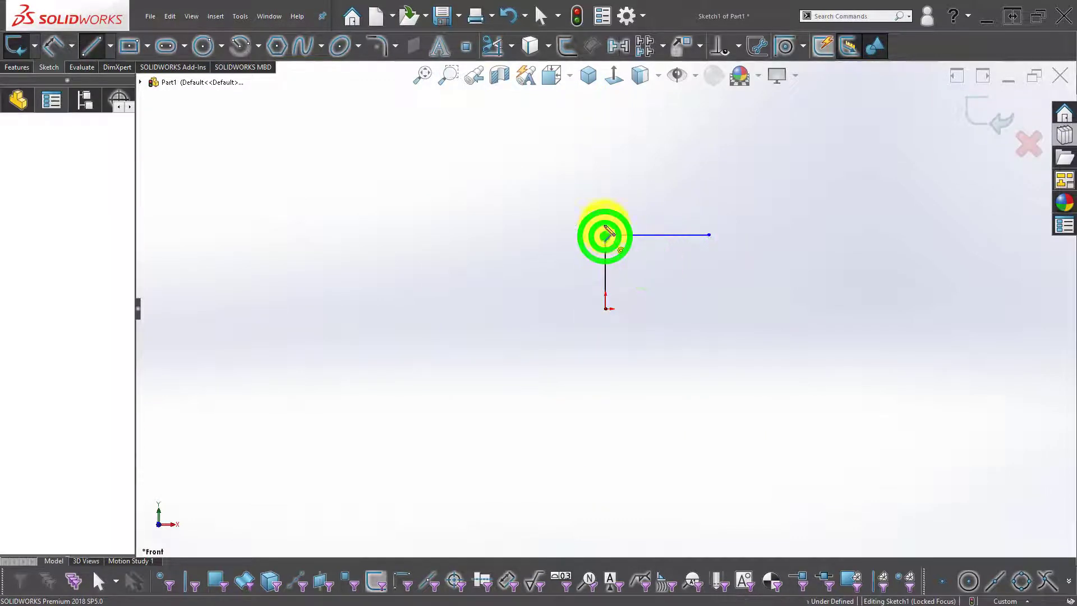
click(606, 213)
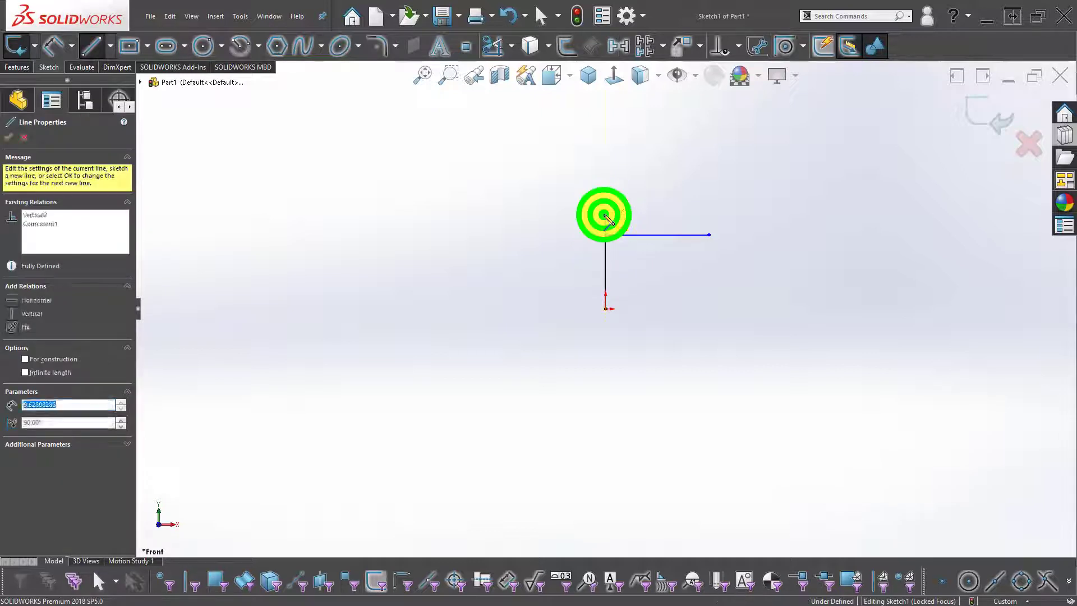
click(666, 214)
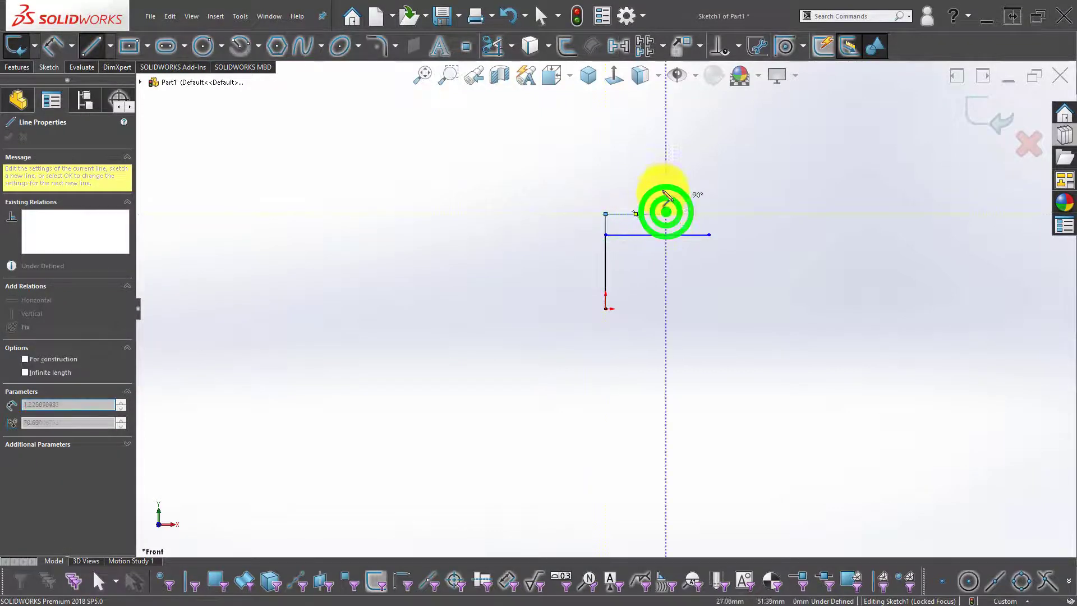
click(666, 156)
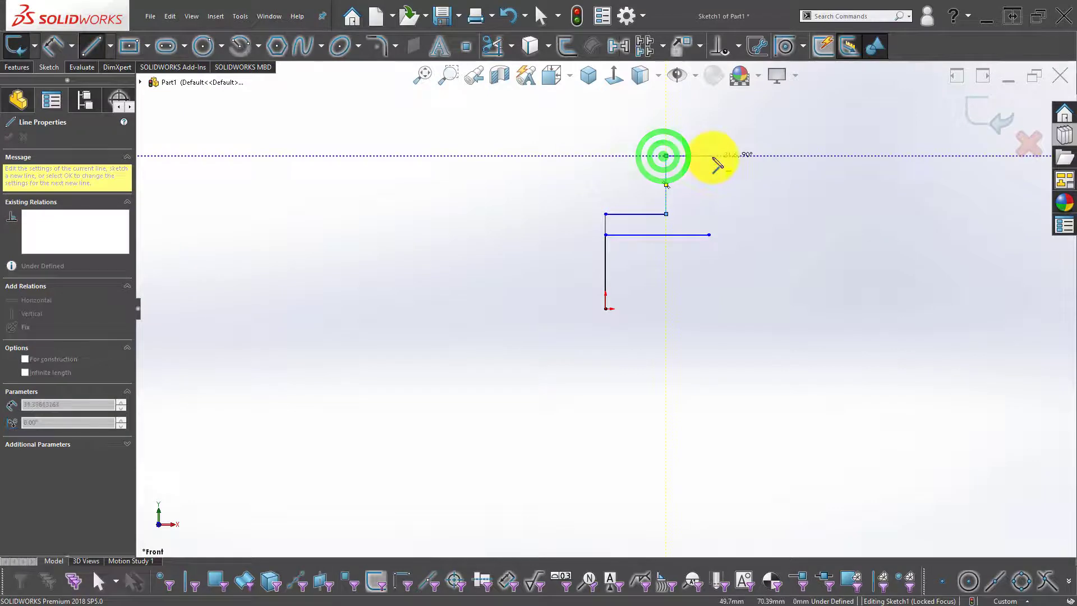
click(708, 156)
click(710, 235)
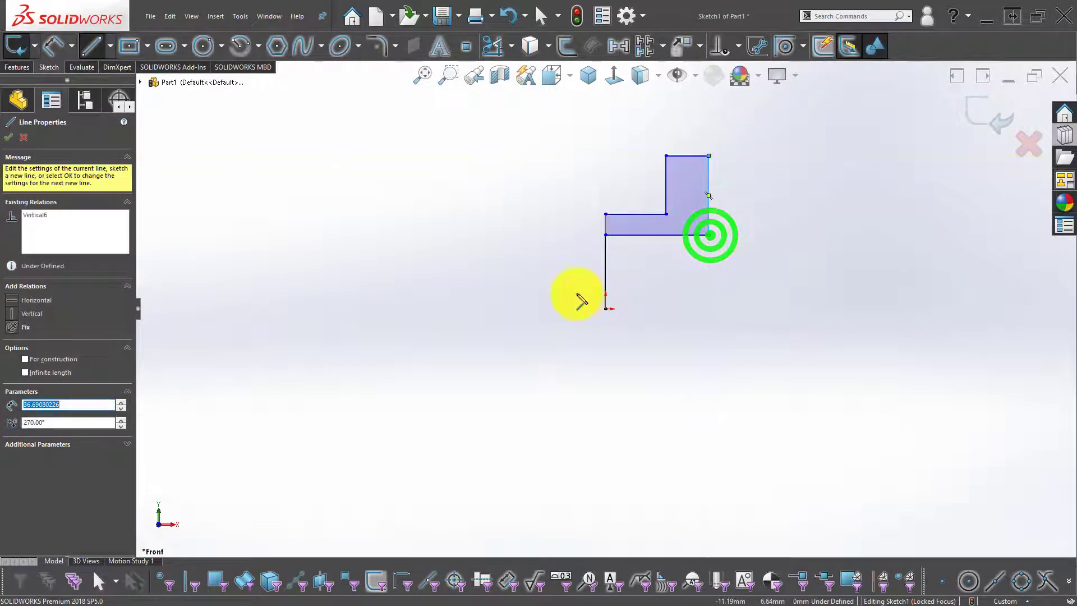
Convert the vertical line between the origin and the profile to construction geometry
scroll(609, 312, up, 1)
click(605, 308)
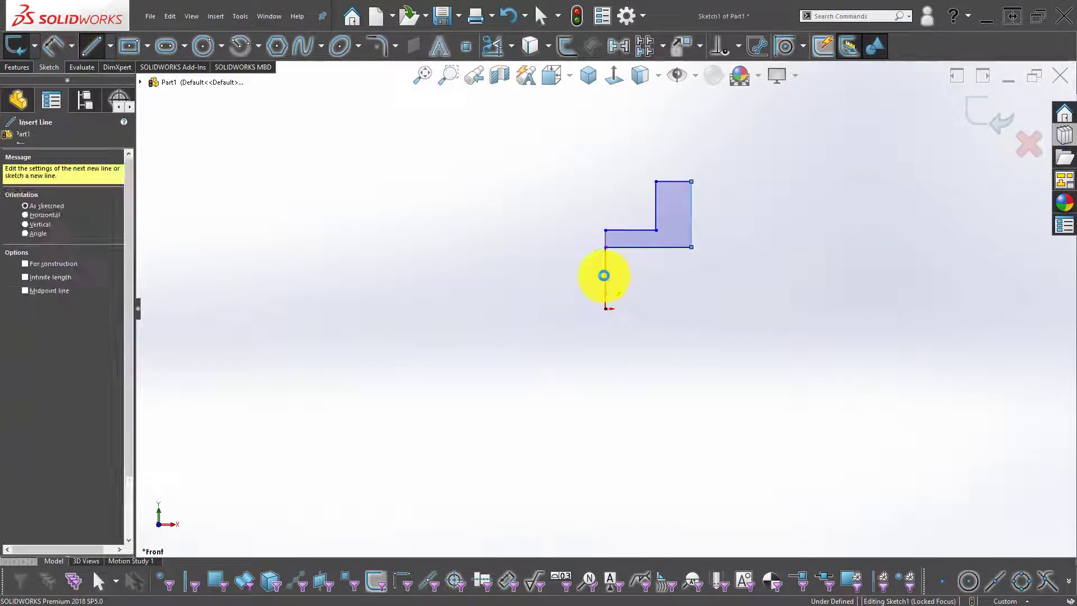
key(Escape)
click(606, 274)
click(653, 243)
click(474, 264)
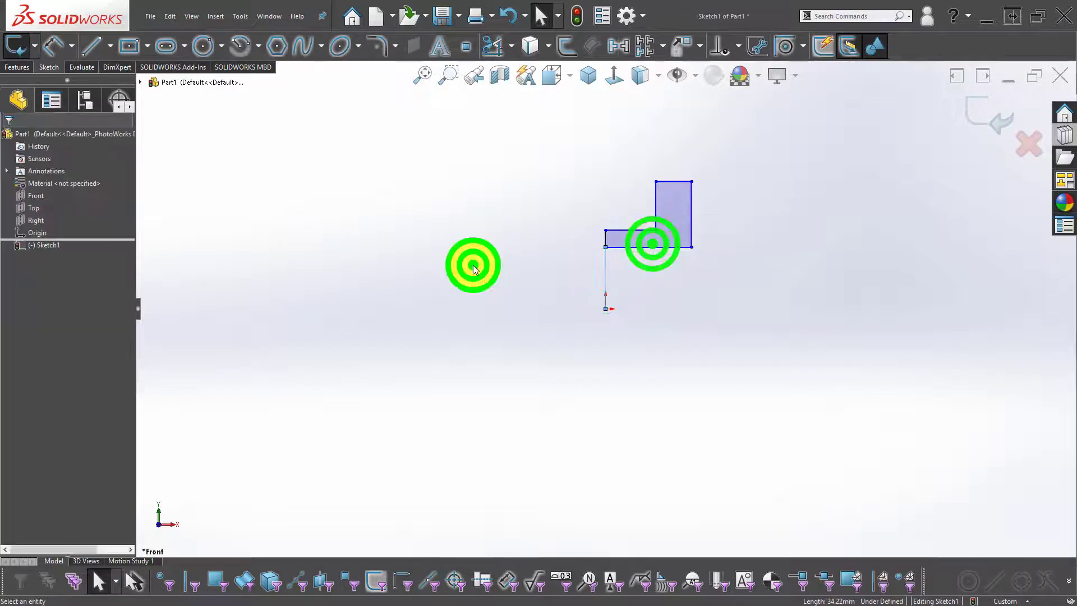
Draw a horizontal centerline about 166 mm long to the right from the origin
click(111, 46)
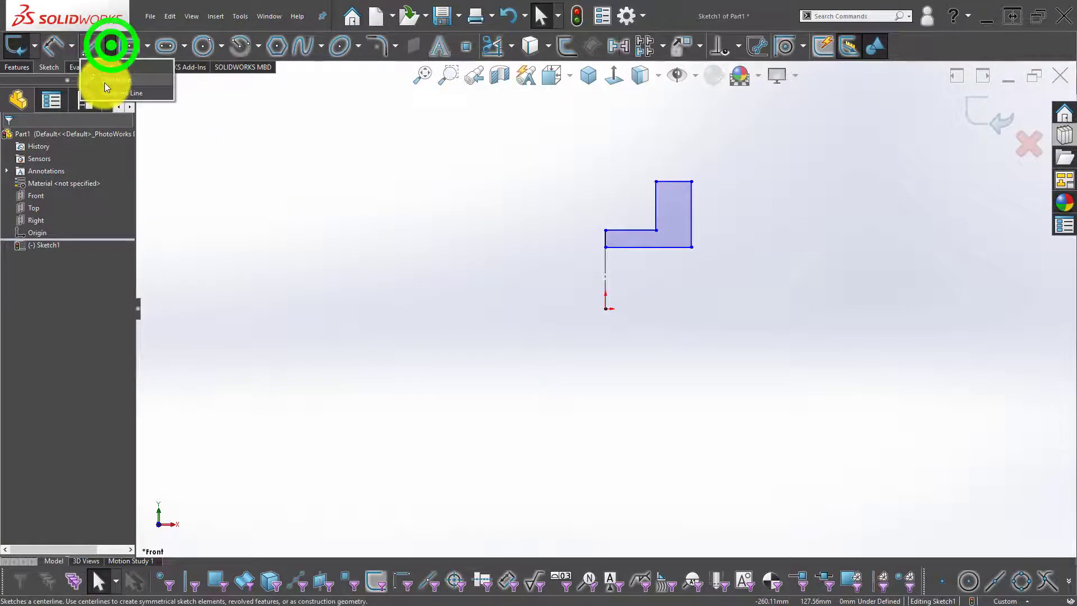
click(104, 82)
click(605, 309)
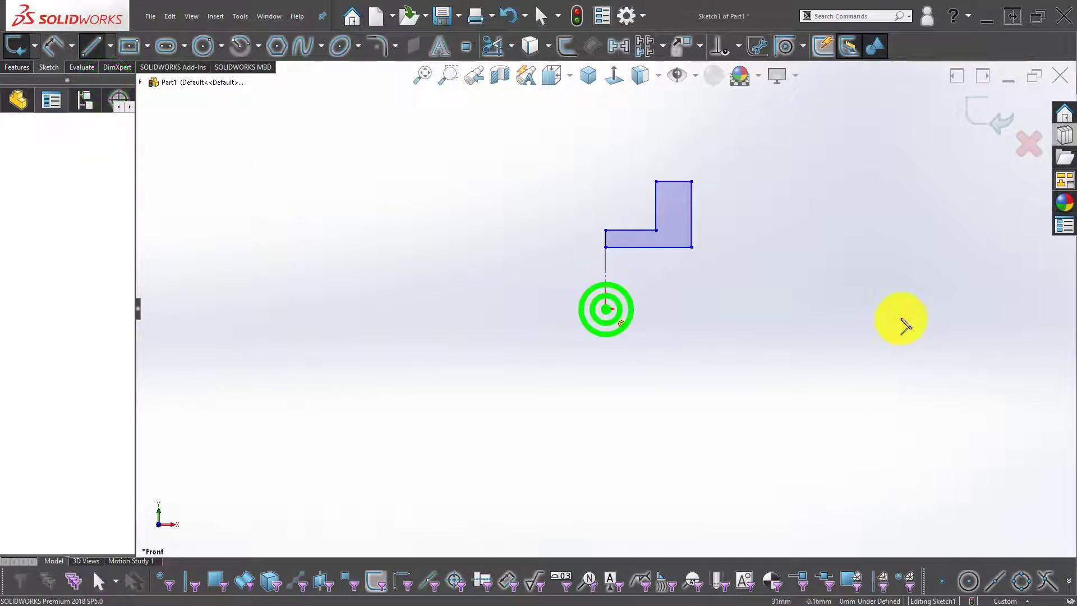
click(905, 309)
click(698, 384)
key(Escape)
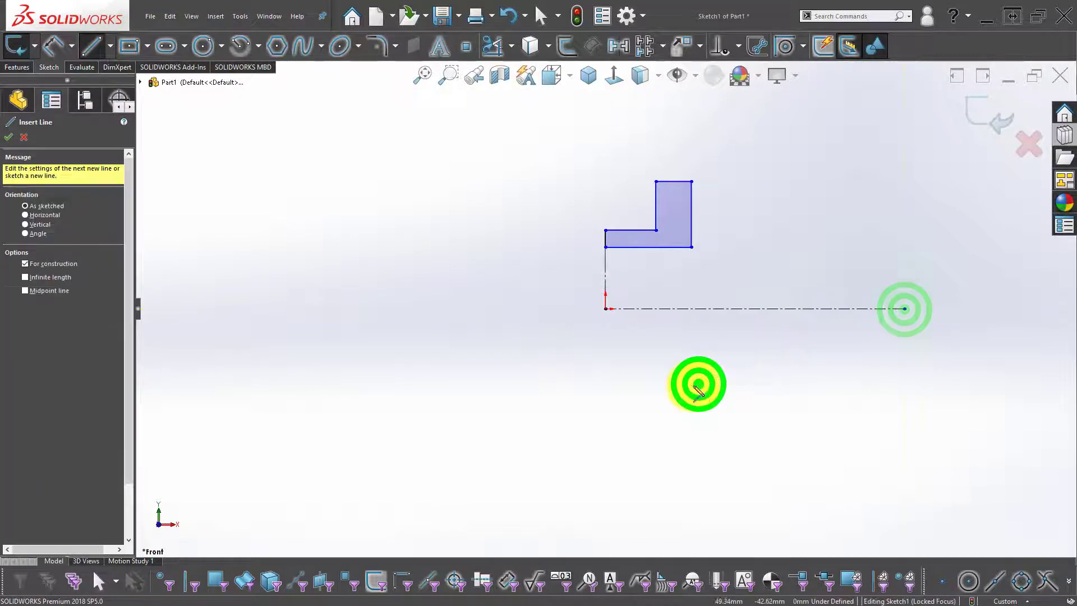
key(Escape)
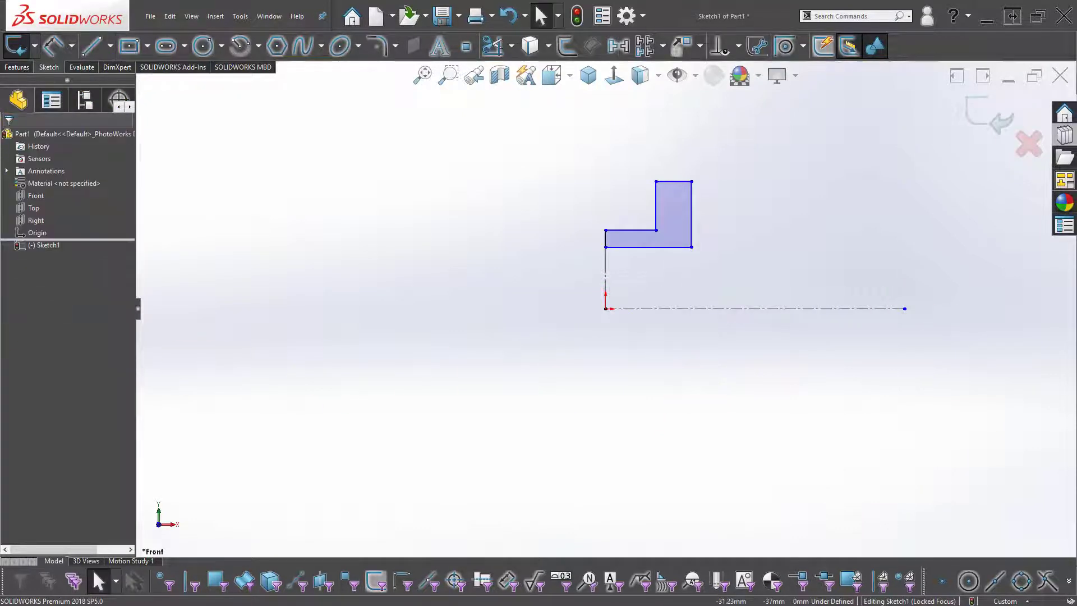
Add a 34 mm diameter dimension between the lower step's top edge and the horizontal centerline, named D'
click(16, 46)
right_drag(549, 337, 552, 306)
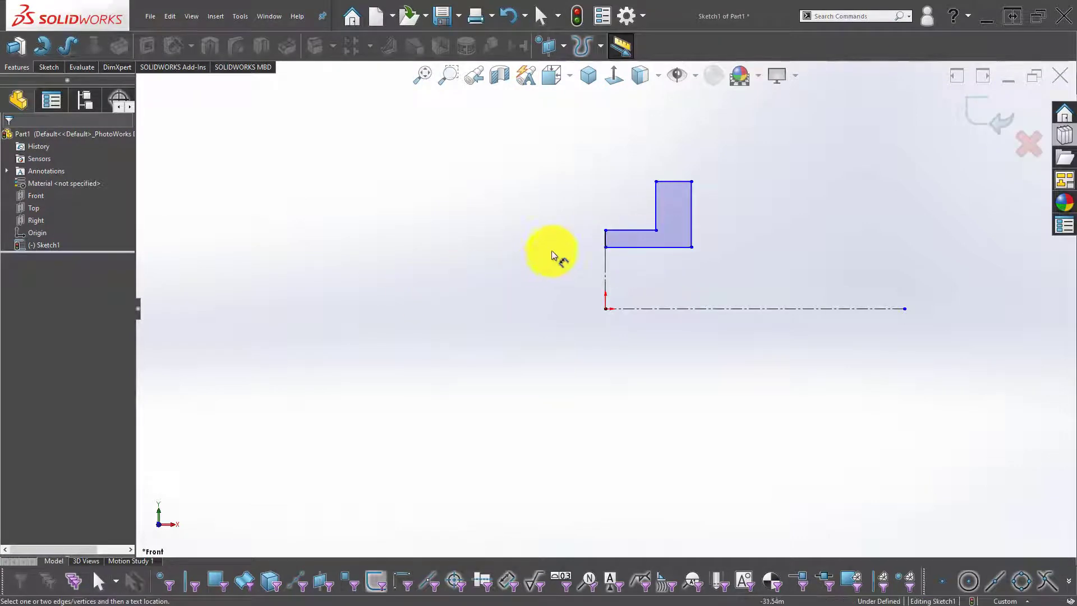
click(622, 229)
click(643, 309)
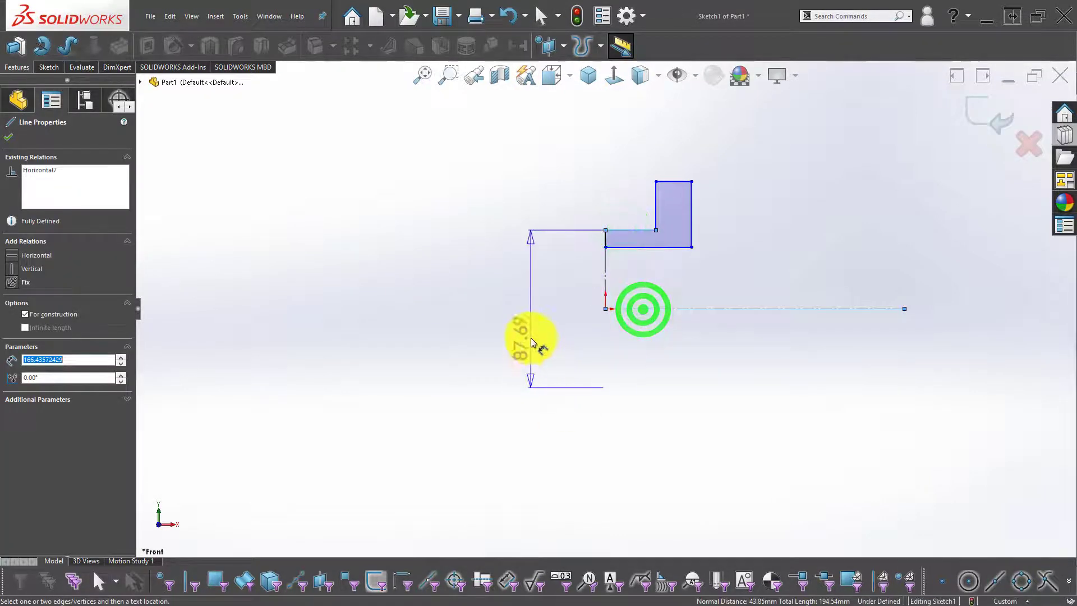
click(530, 337)
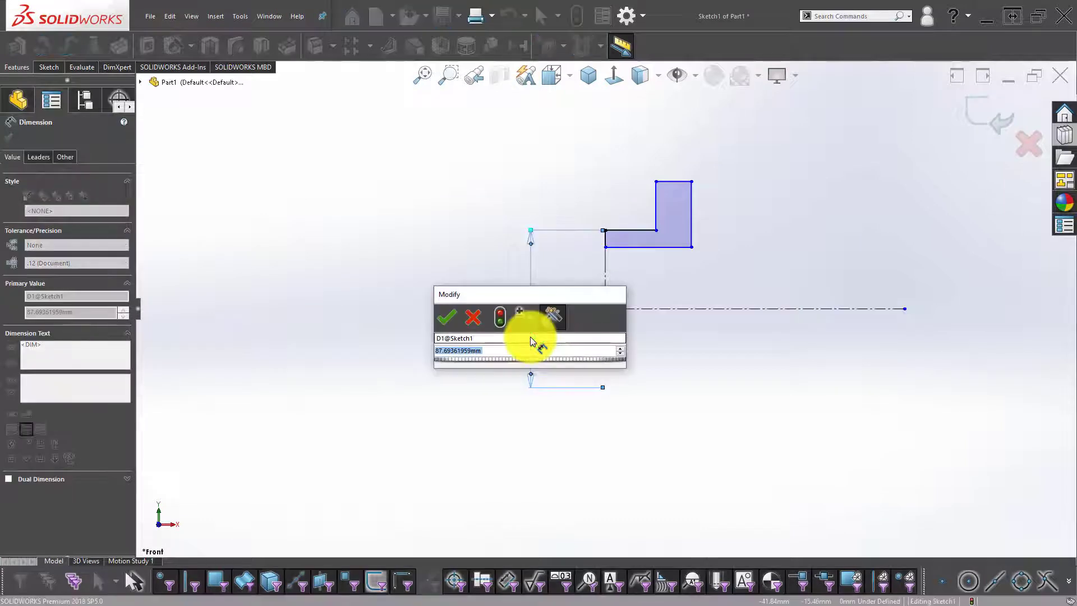
double_click(530, 337)
text(d)
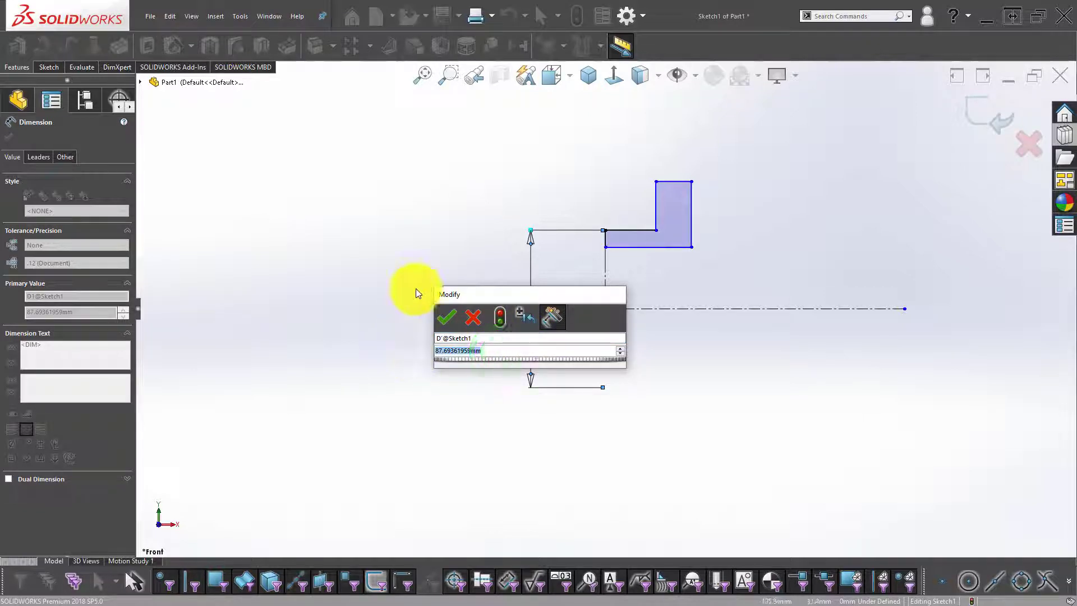
text(34)
key(Return)
click(420, 305)
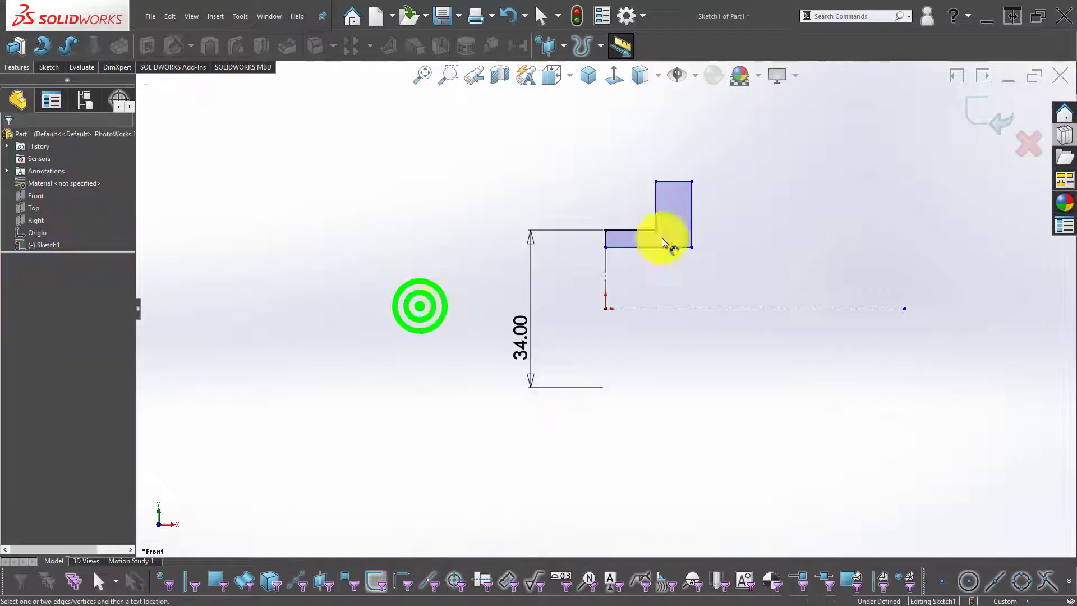
Add a 42 mm diameter dimension between the profile's uppermost edge and the horizontal centerline
click(678, 182)
click(694, 309)
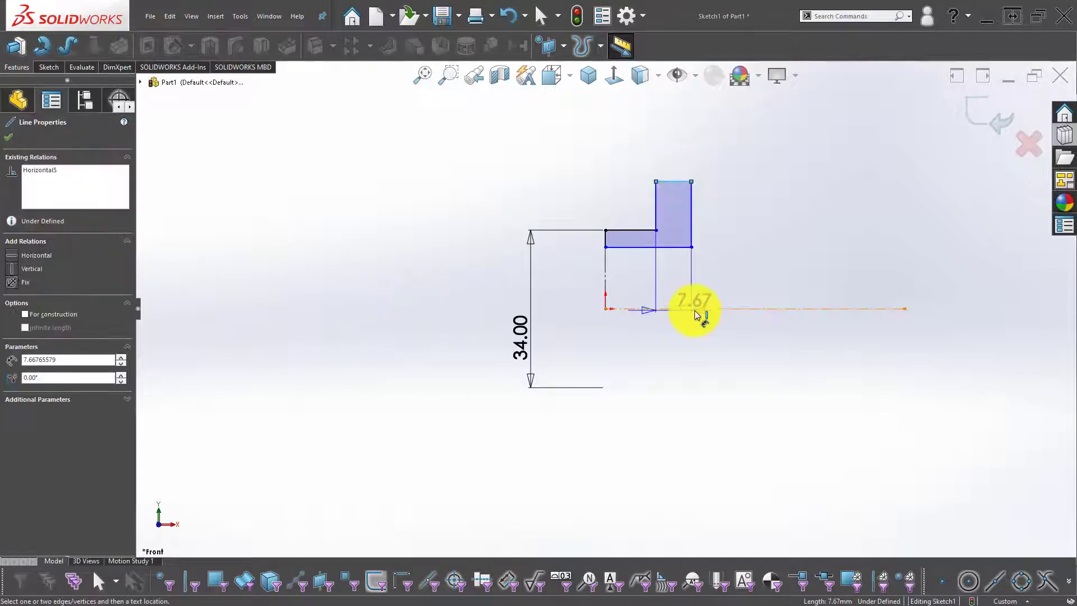
click(844, 375)
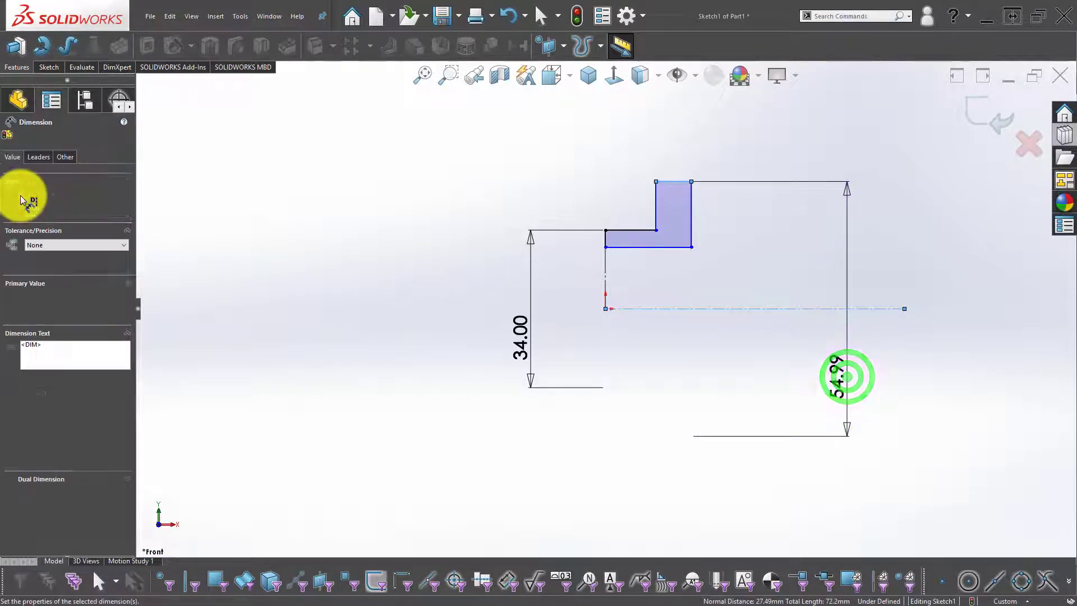
click(681, 343)
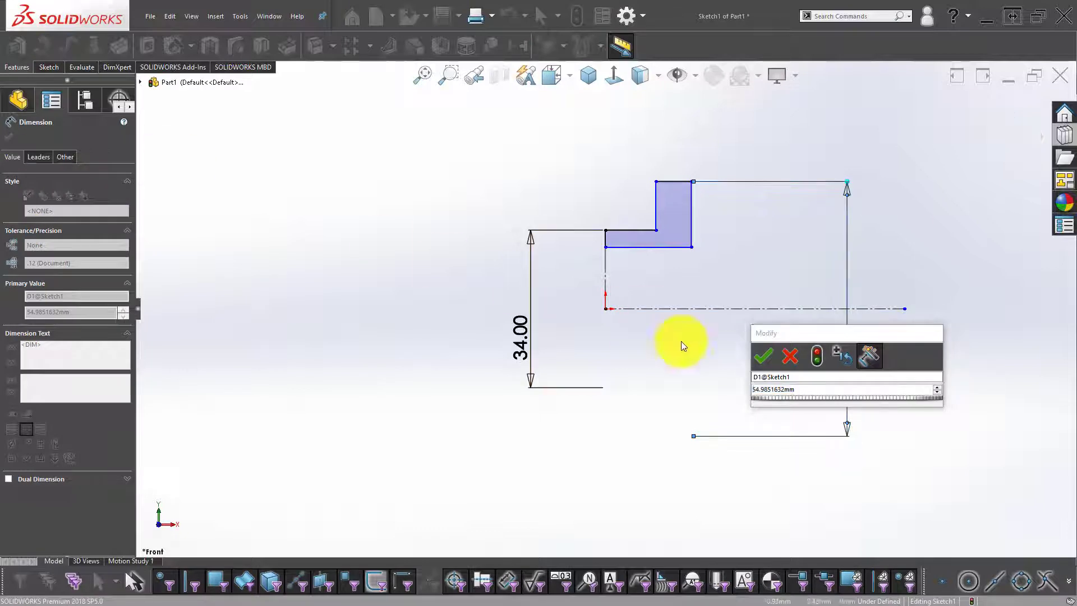
click(797, 390)
text(42)
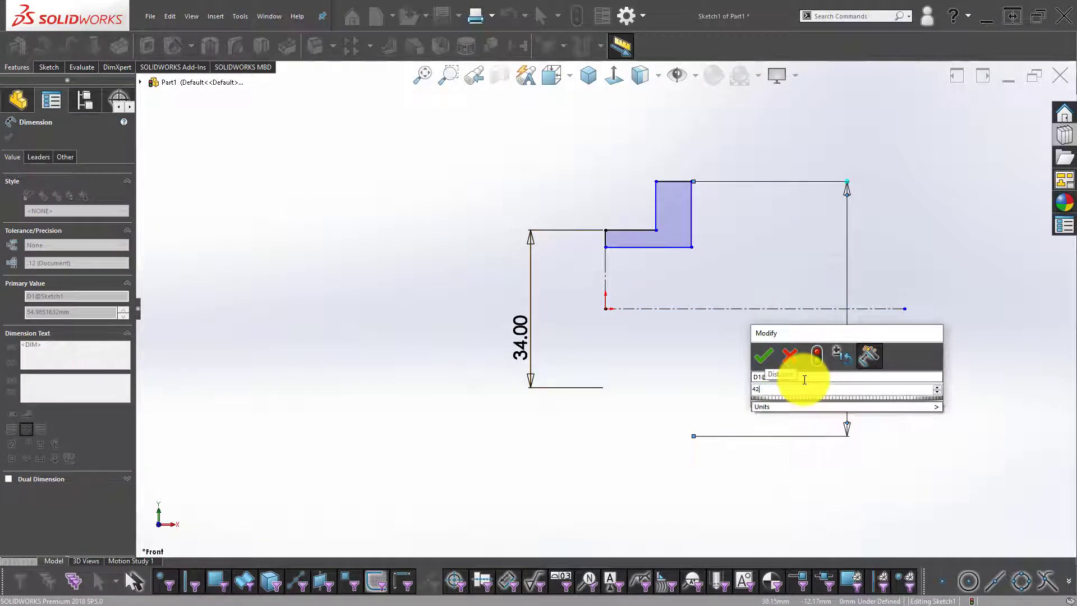
key(Return)
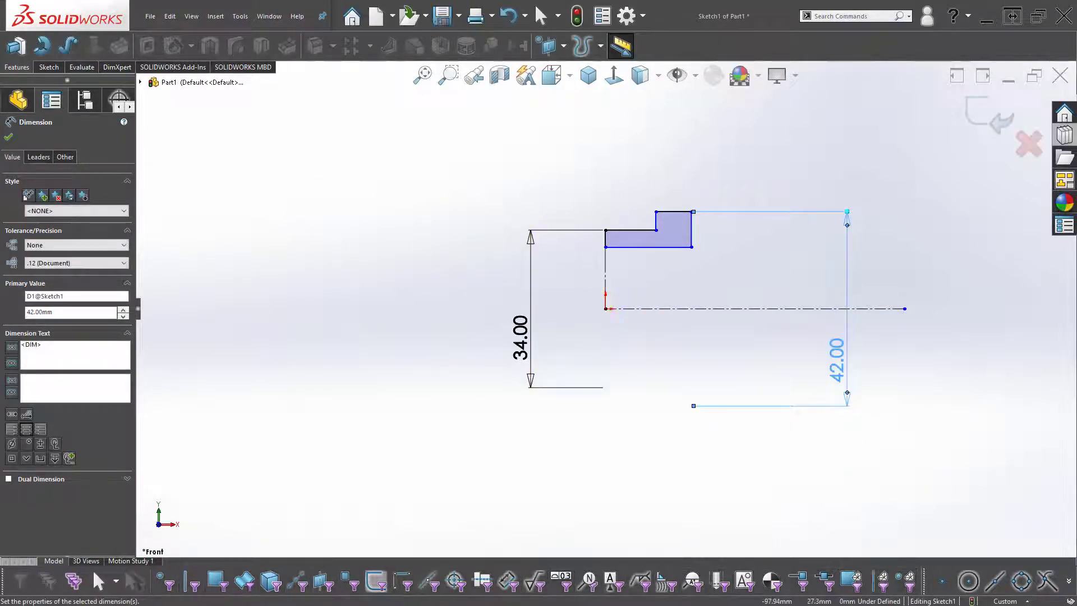
Dimension the horizontal distance from the profile's left edge to the step's vertical edge as 8 mm
click(605, 239)
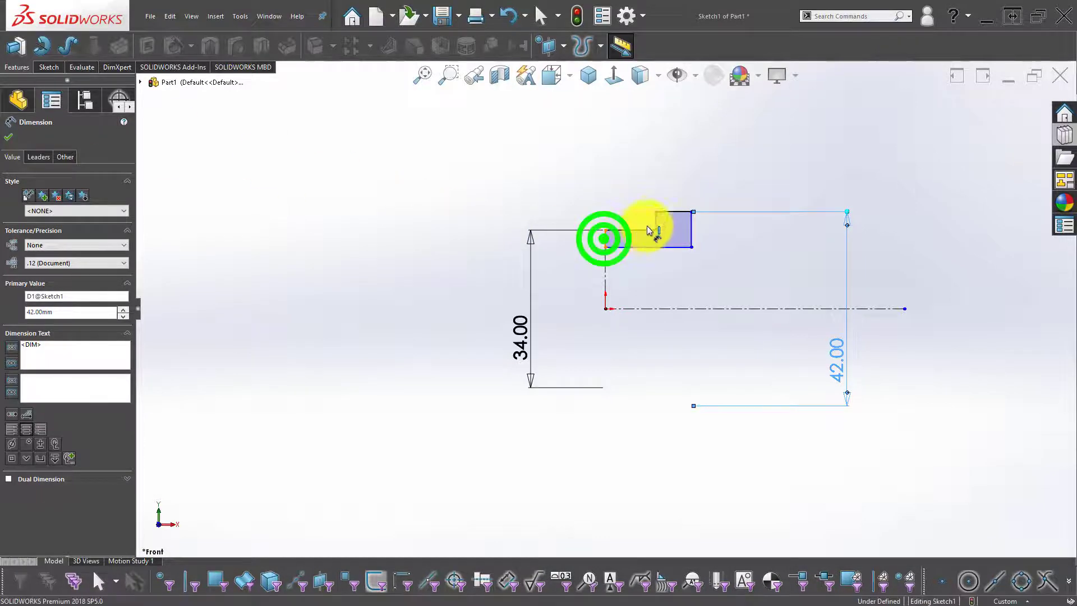
click(655, 225)
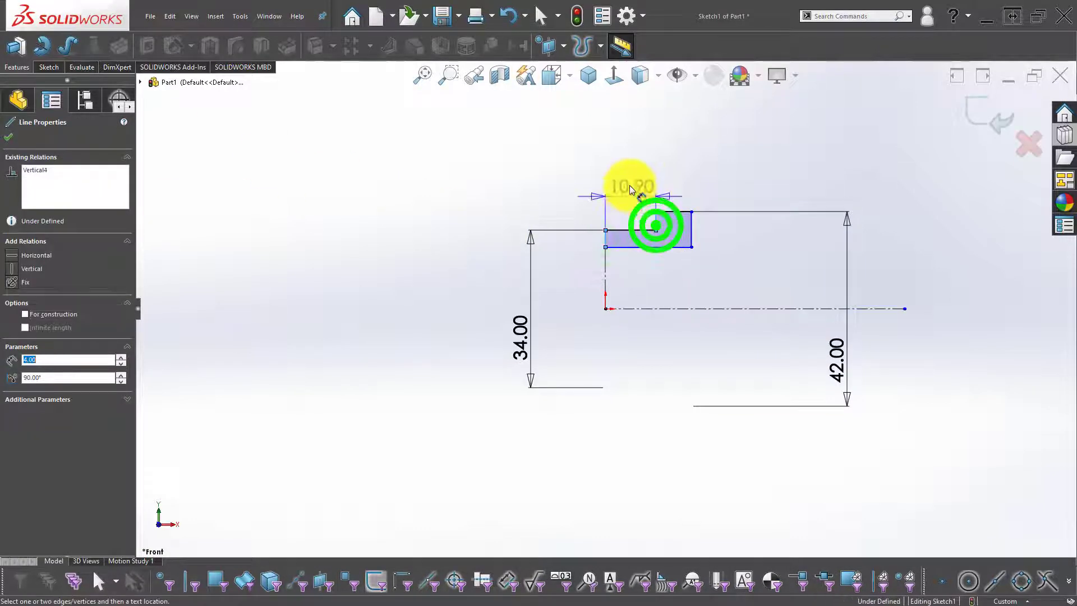
click(629, 176)
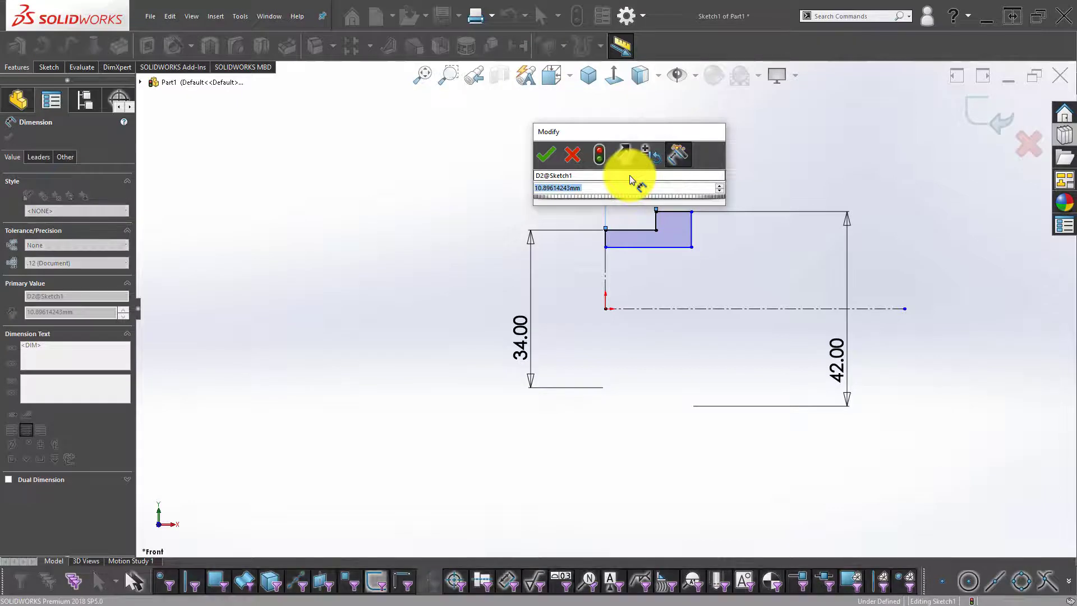
text(8)
click(622, 174)
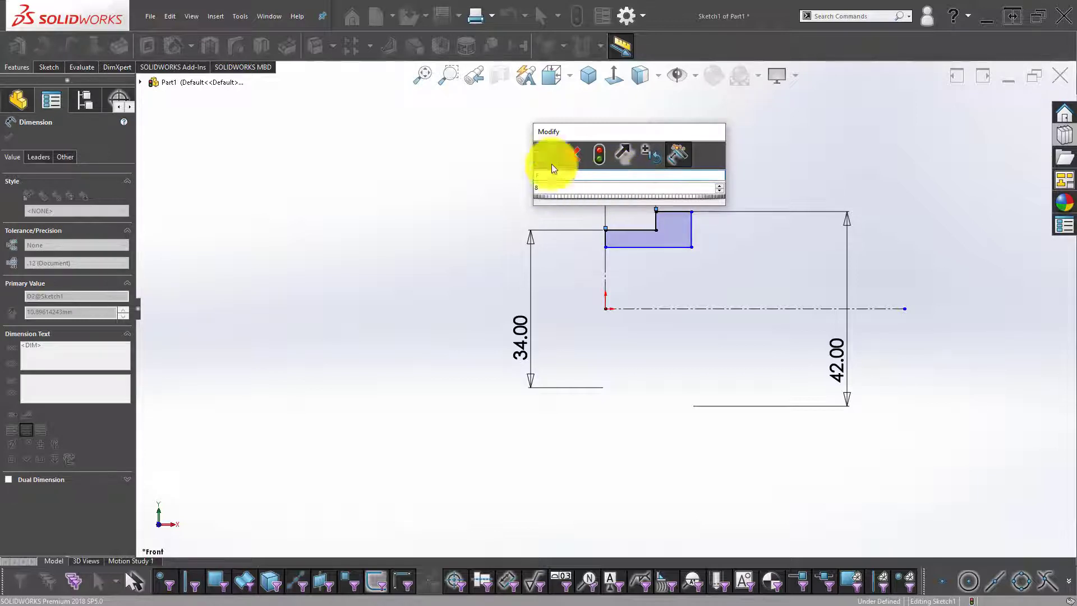
click(547, 150)
click(473, 208)
Dimension the profile's uppermost edge as 7 mm long and name the dimension H
click(665, 213)
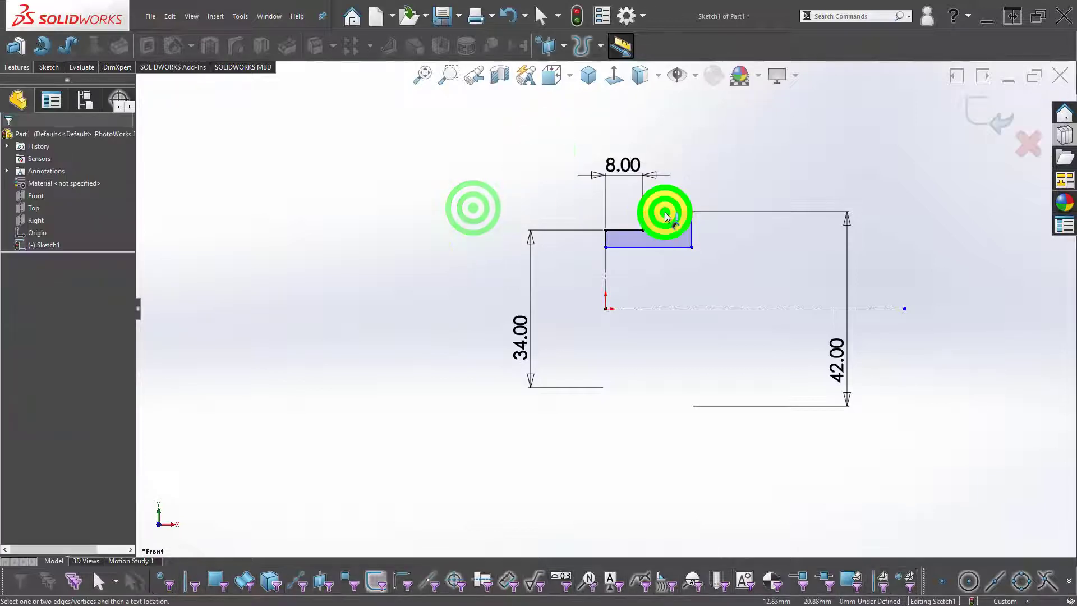
click(673, 145)
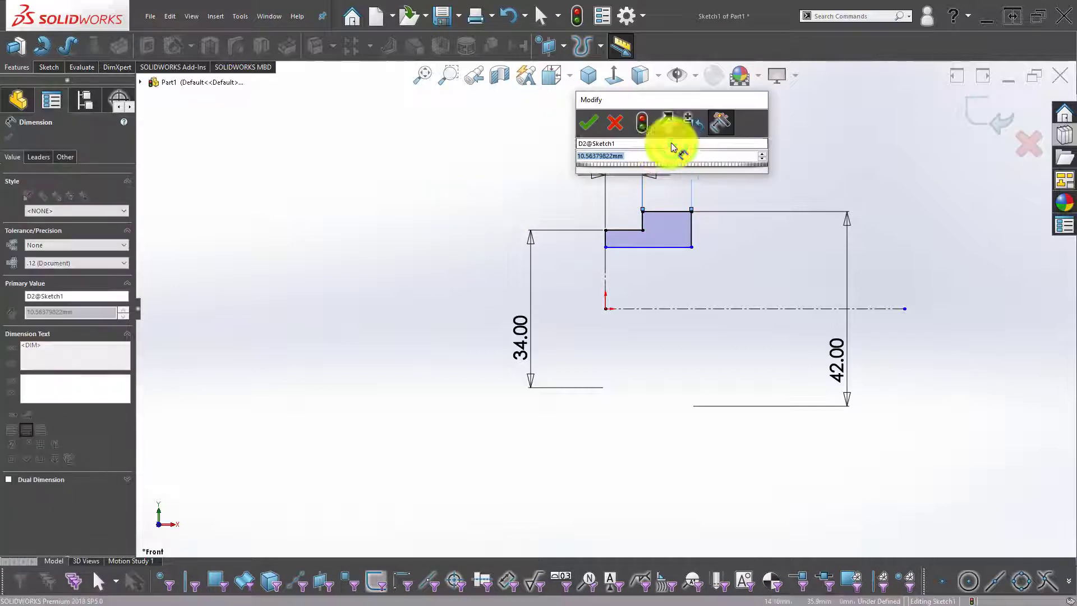
click(644, 140)
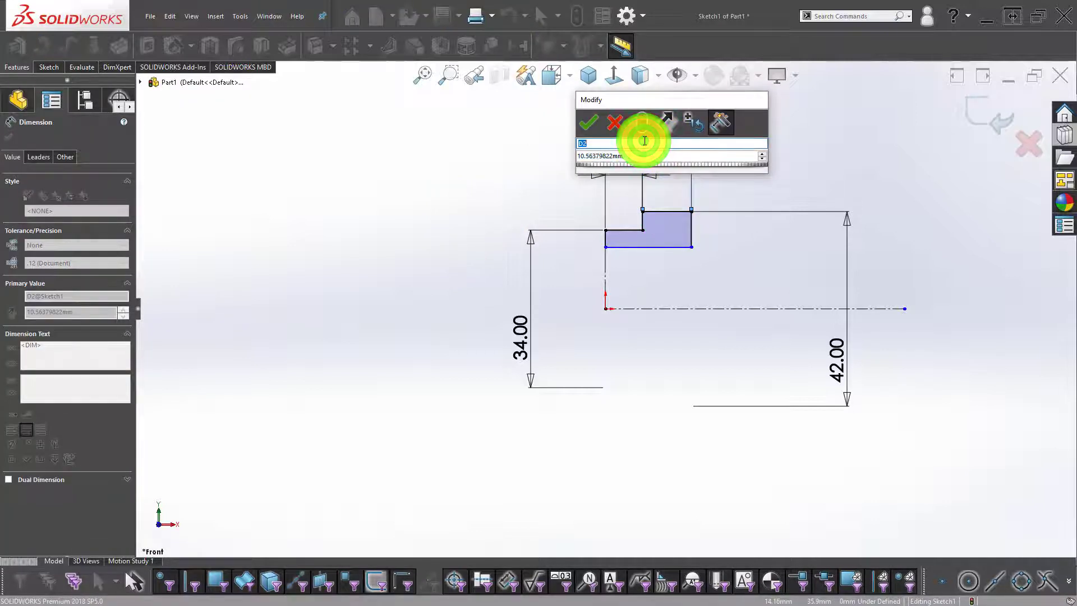
text(H)
click(637, 156)
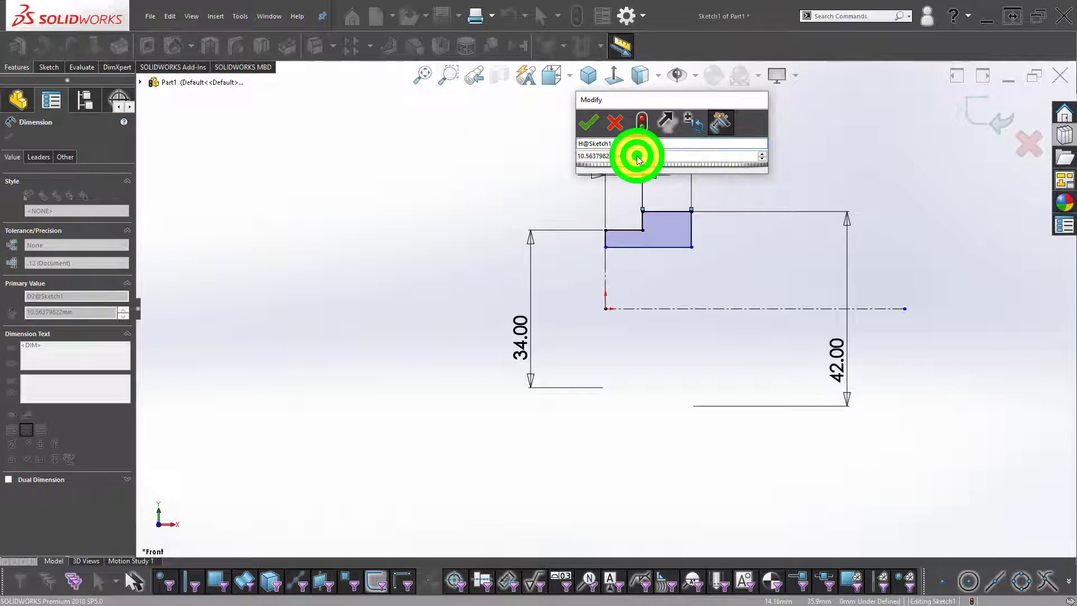
text(7)
key(Return)
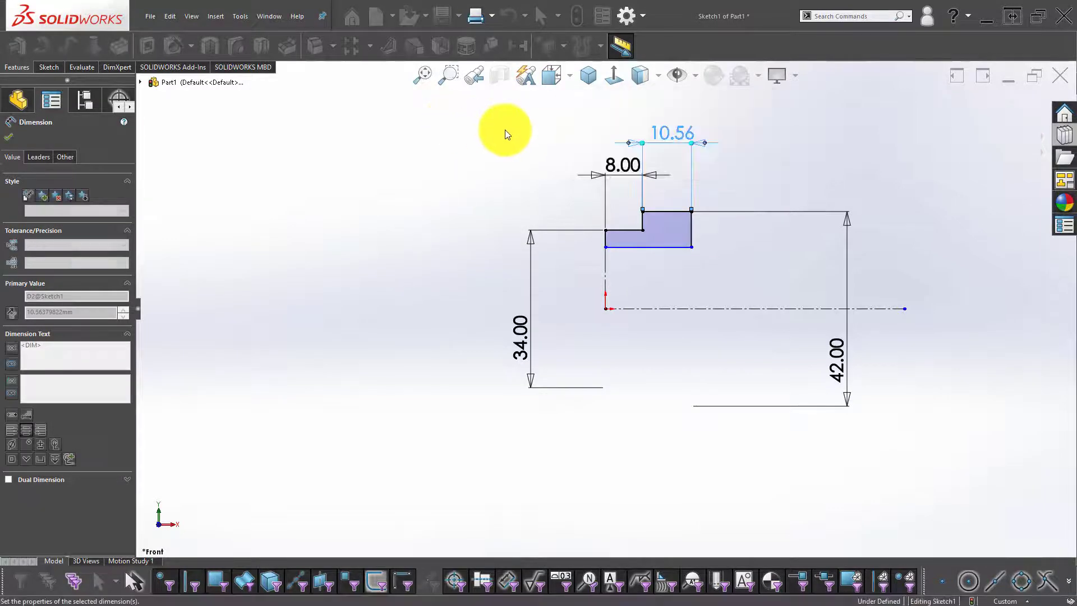
click(516, 163)
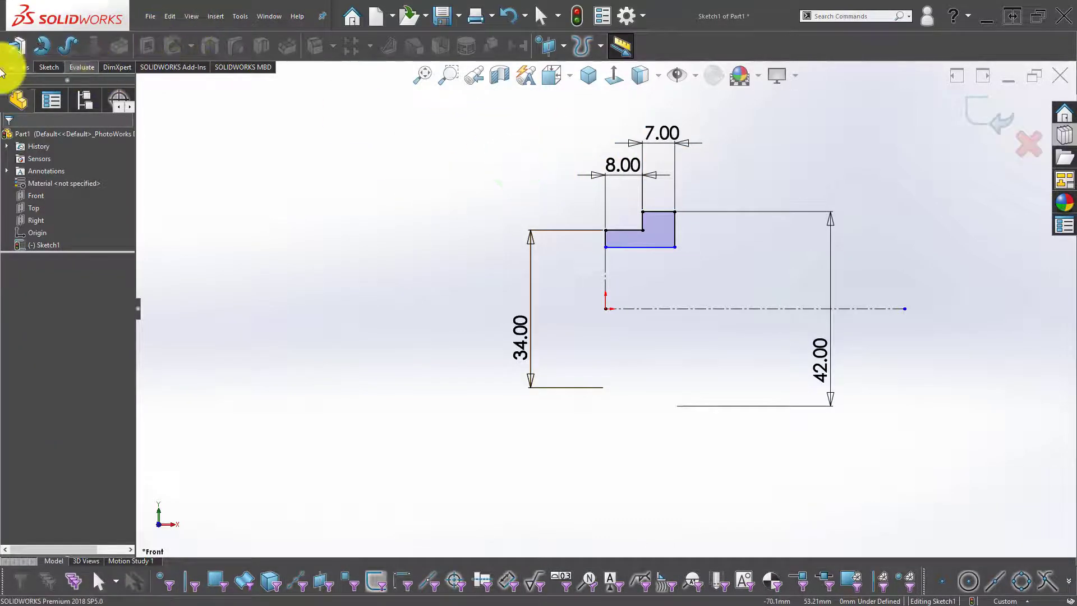
Draw a vertical centerline about 30 mm long downward from the midpoint of the stepped profile's bottom edge
click(59, 67)
click(111, 45)
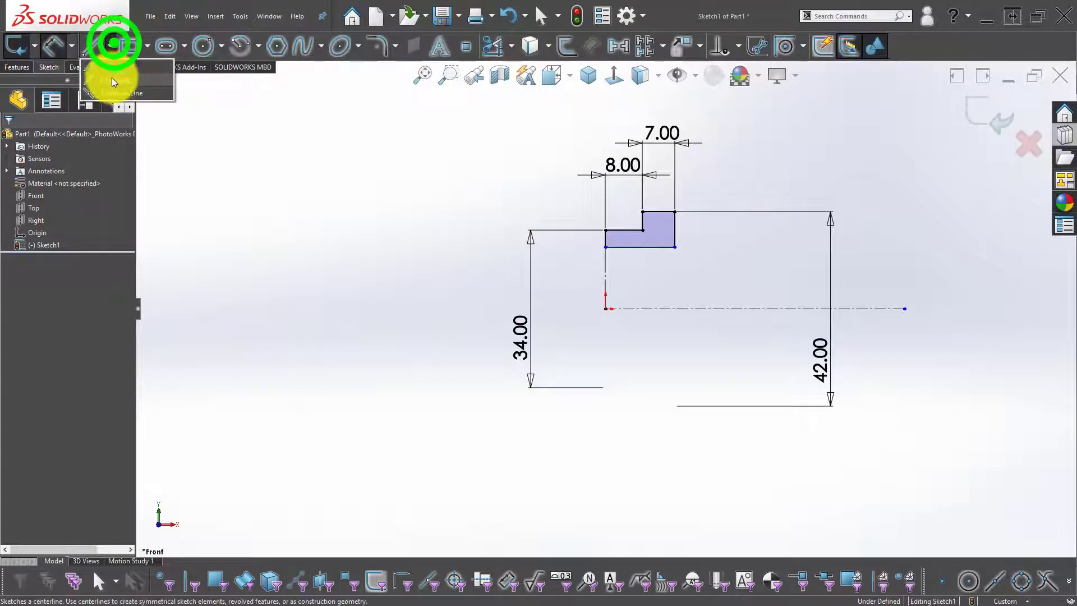
click(112, 77)
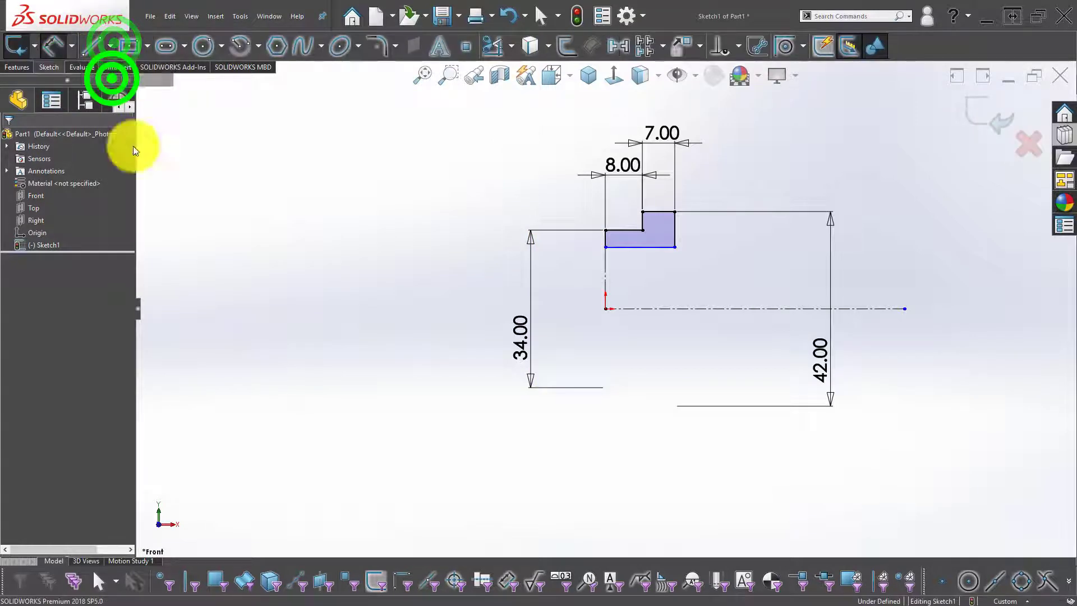
click(640, 247)
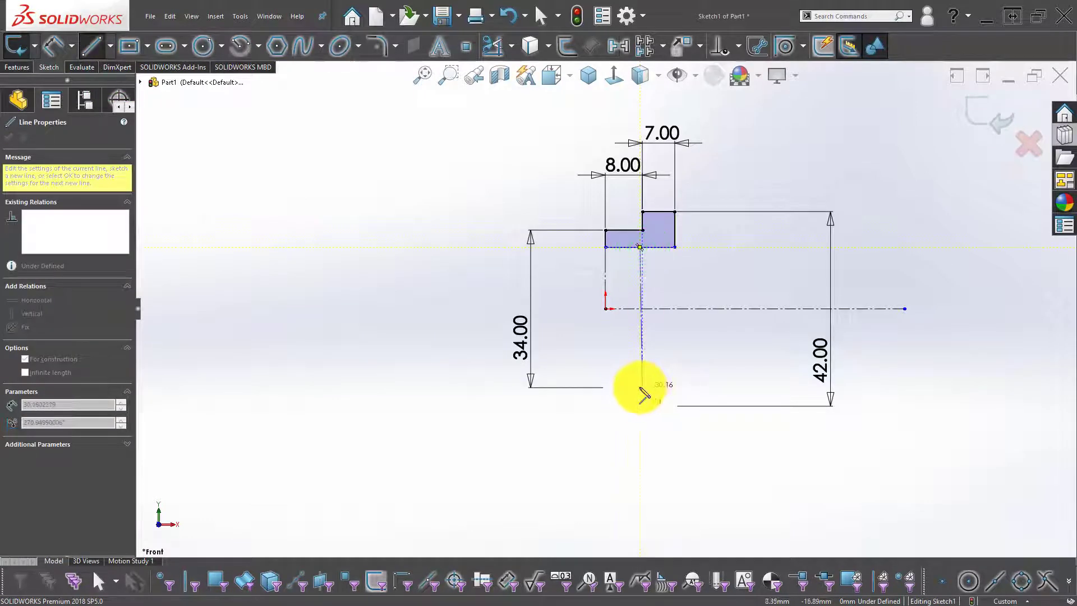
click(641, 388)
double_click(596, 370)
scroll(676, 316, down, 3)
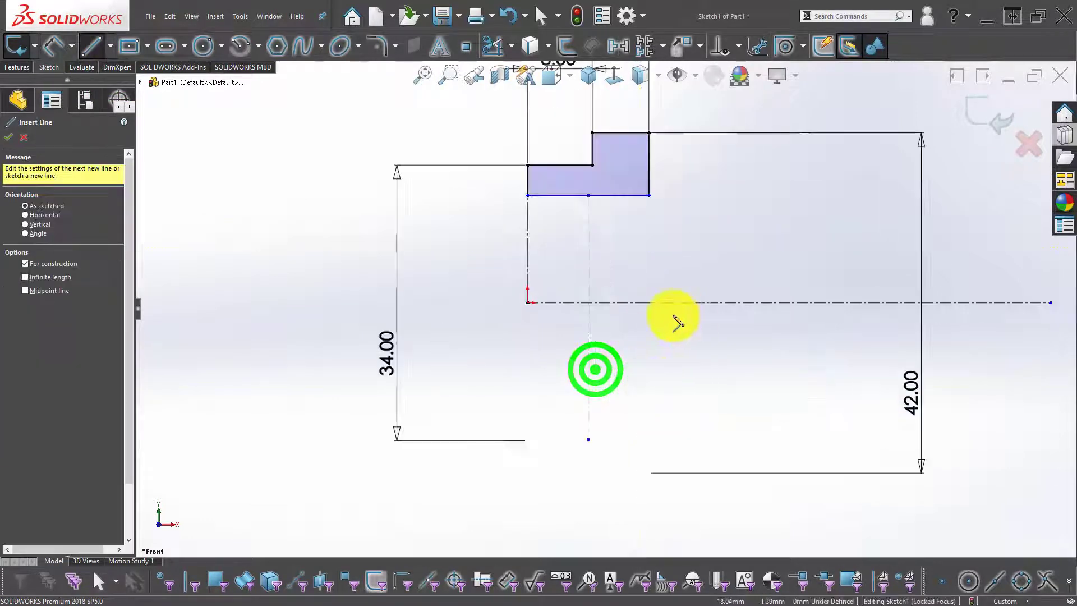
key(Escape)
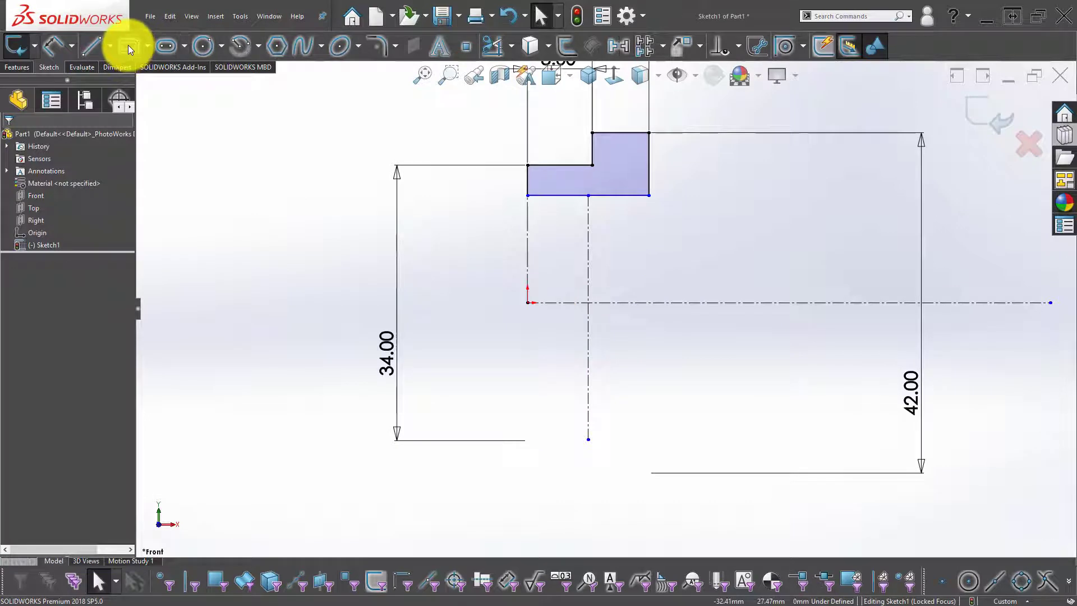
Draw two corner rectangles about 8 mm wide and 3 mm high, one against the profile's bottom edge and one below it, without construction lines
click(128, 45)
click(15, 175)
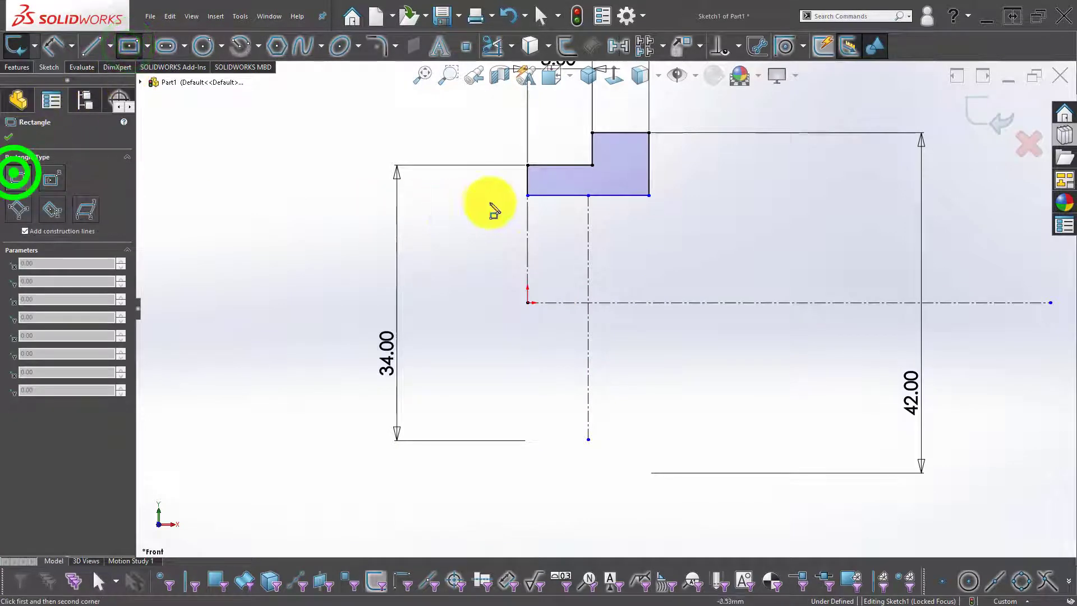
click(556, 195)
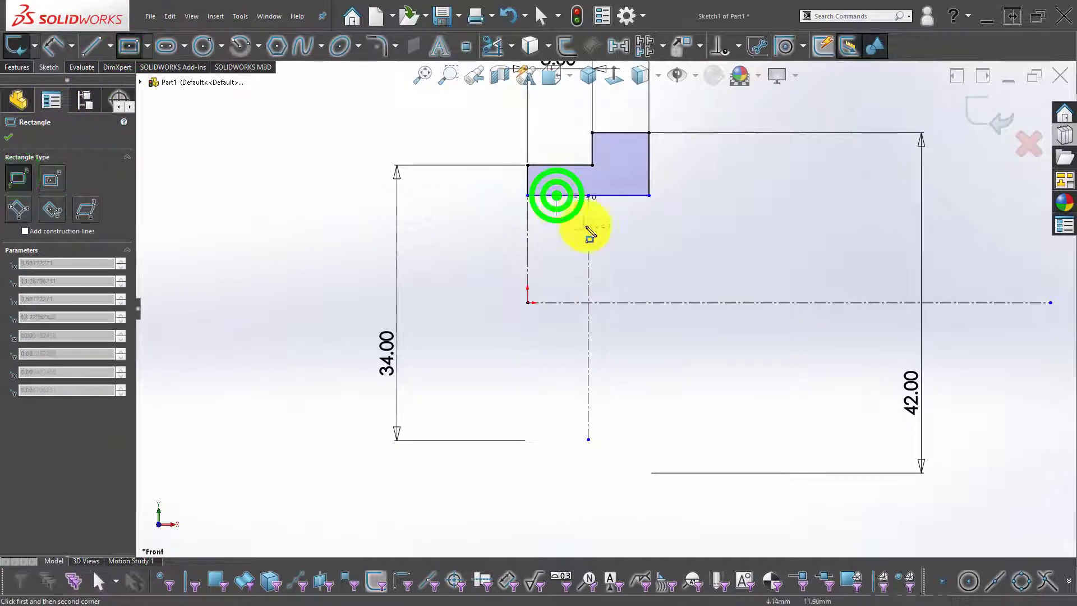
click(624, 220)
click(556, 251)
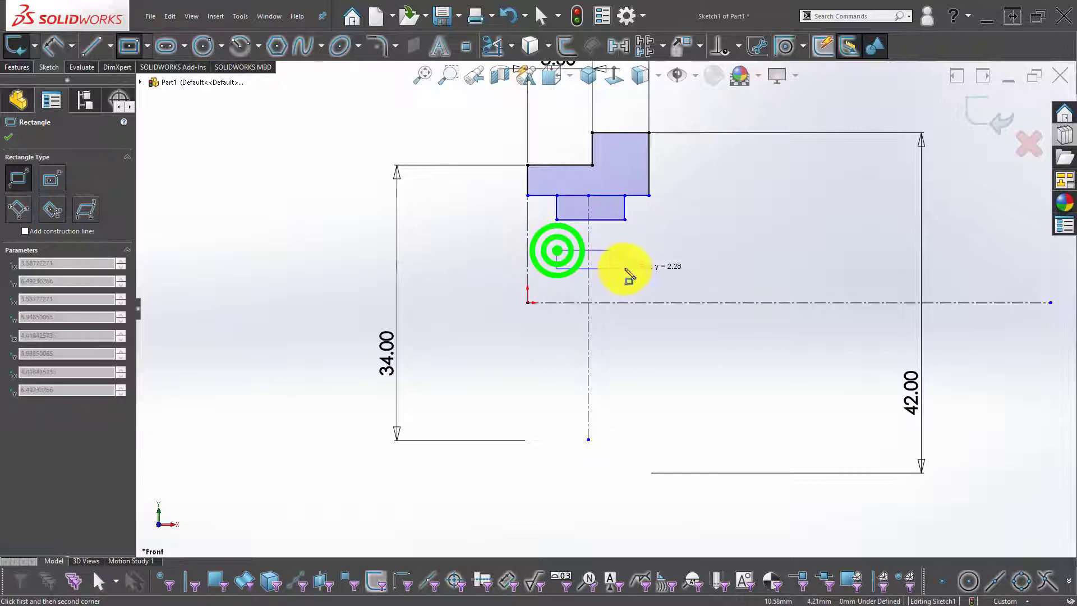
click(625, 274)
scroll(616, 247, down, 3)
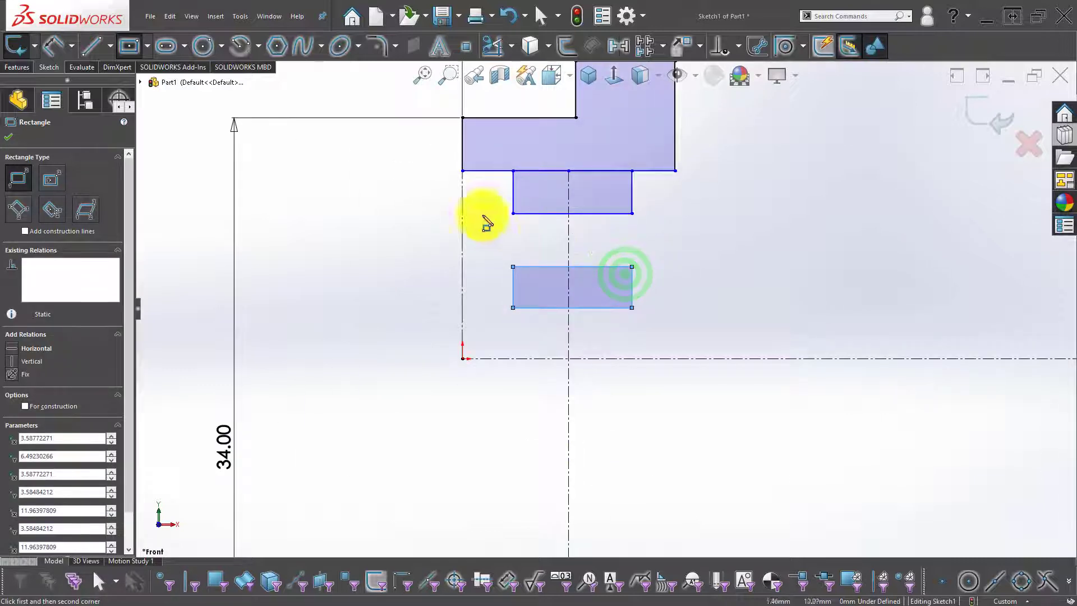
key(Escape)
Draw a circle of about 3 mm radius centered on the vertical centerline between the two rectangles, overlapping both
click(203, 45)
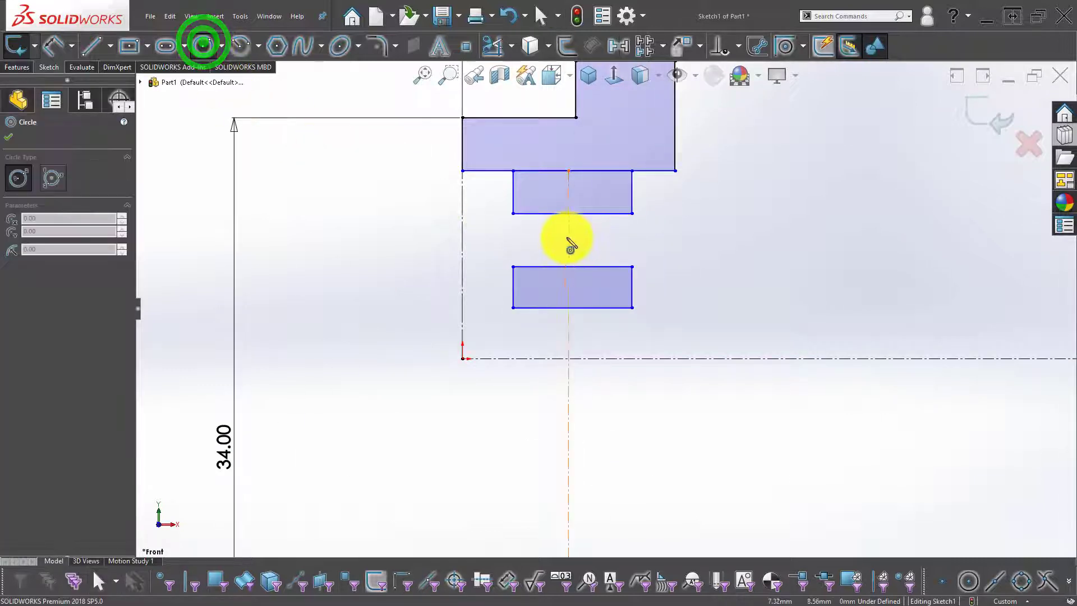
click(587, 279)
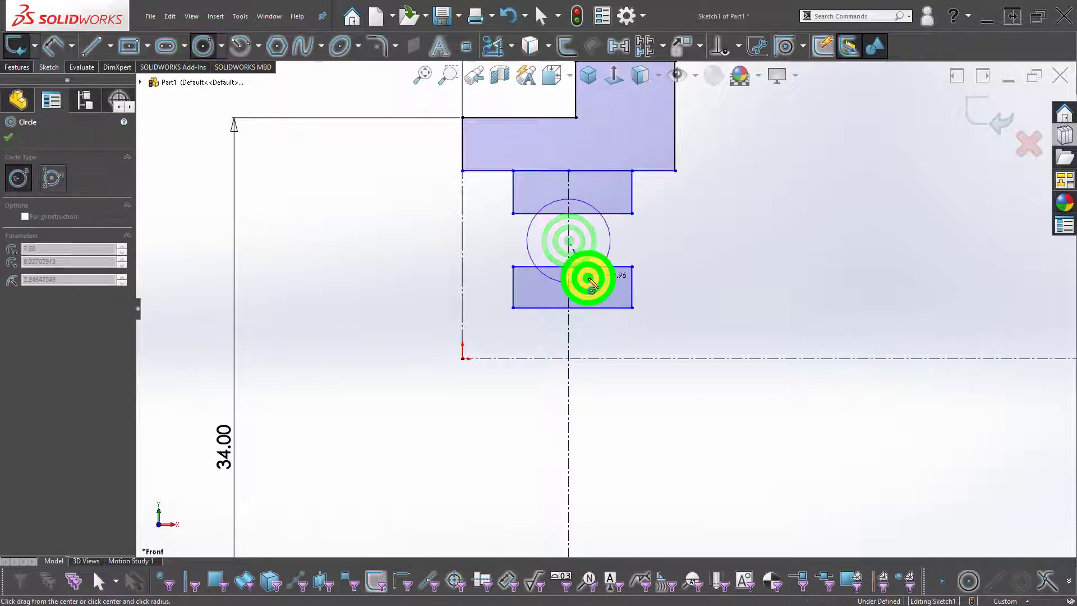
key(Escape)
Connect the facing left corners of the two rectangles with a centerline, and draw another from the circle's center to that line's midpoint
click(110, 44)
click(101, 76)
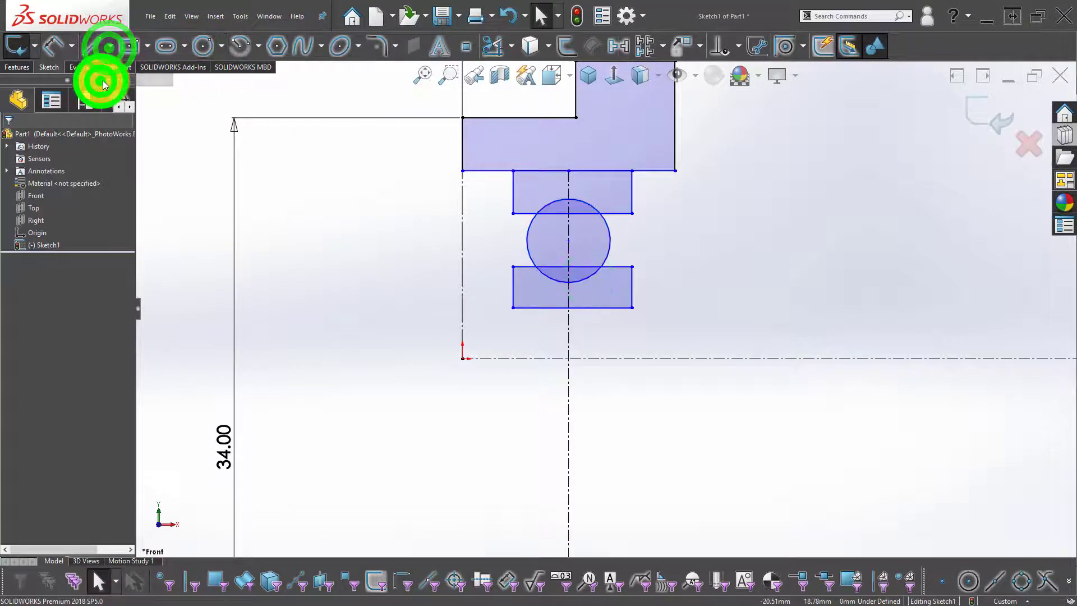
click(513, 266)
click(467, 255)
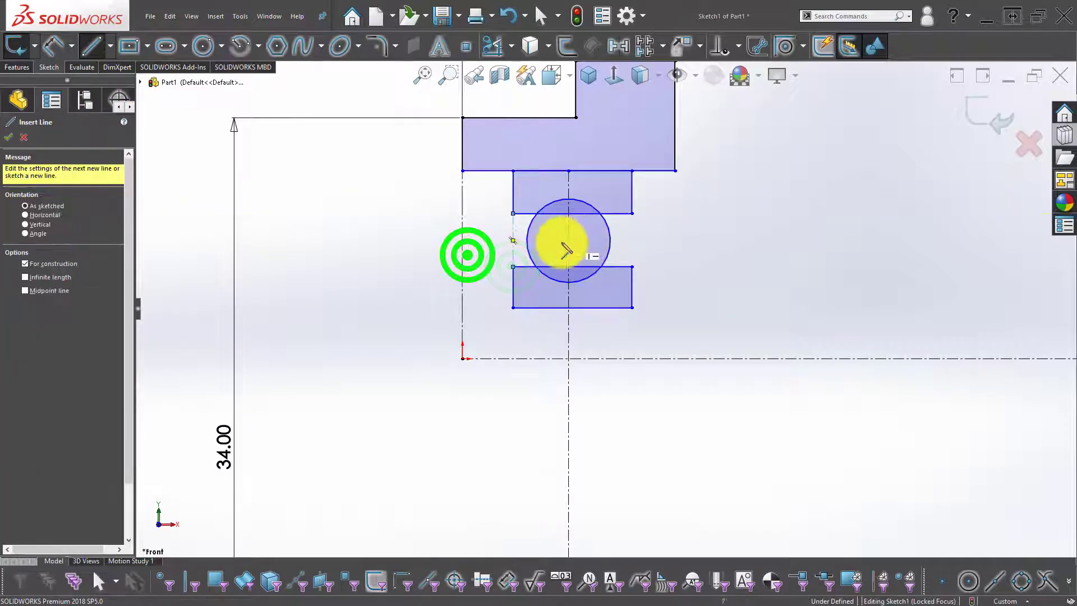
click(568, 240)
click(517, 241)
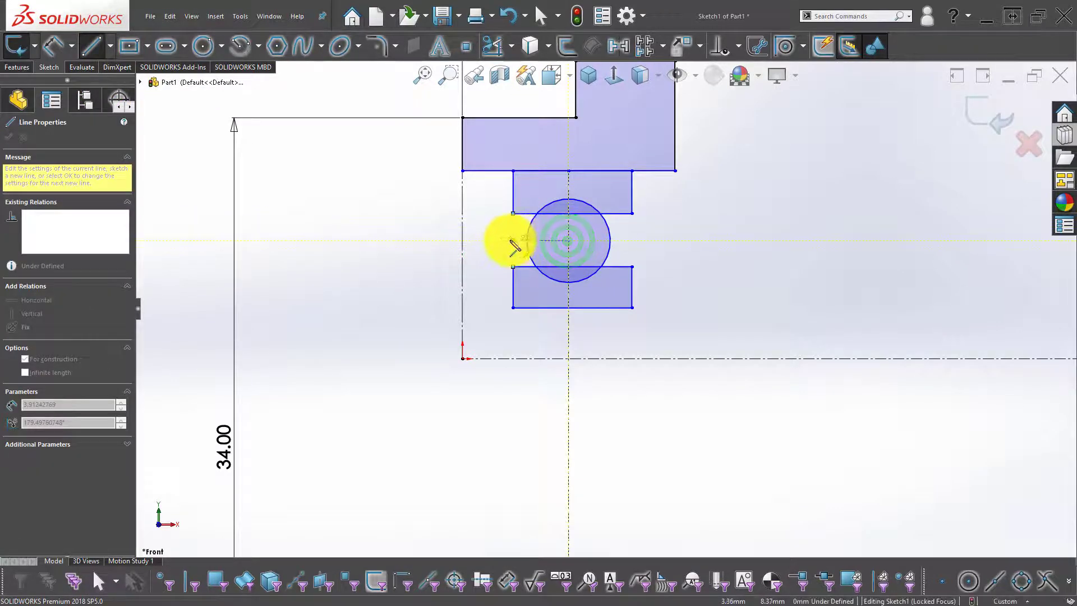
click(512, 241)
key(Escape)
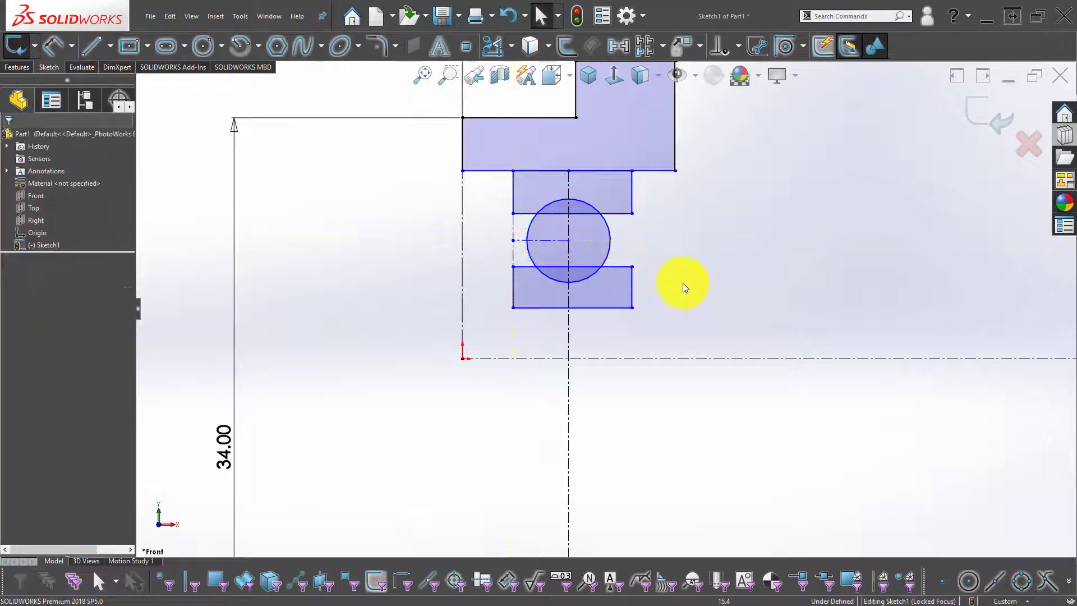
Add a 10 mm diameter dimension between the lower rectangle's bottom edge and the horizontal centerline, named d
click(591, 307)
click(618, 358)
click(733, 391)
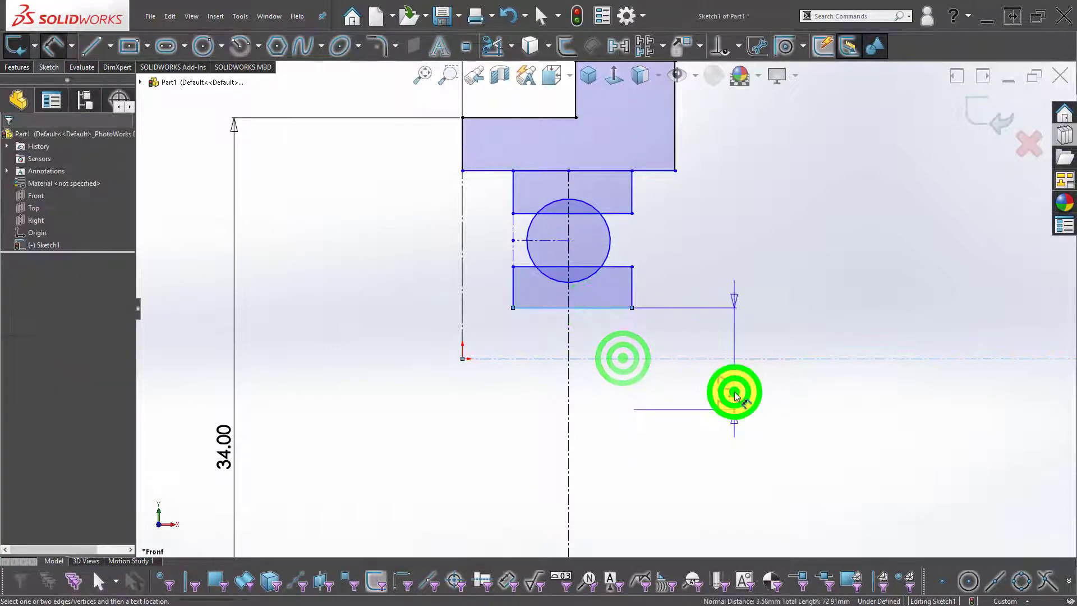
click(690, 392)
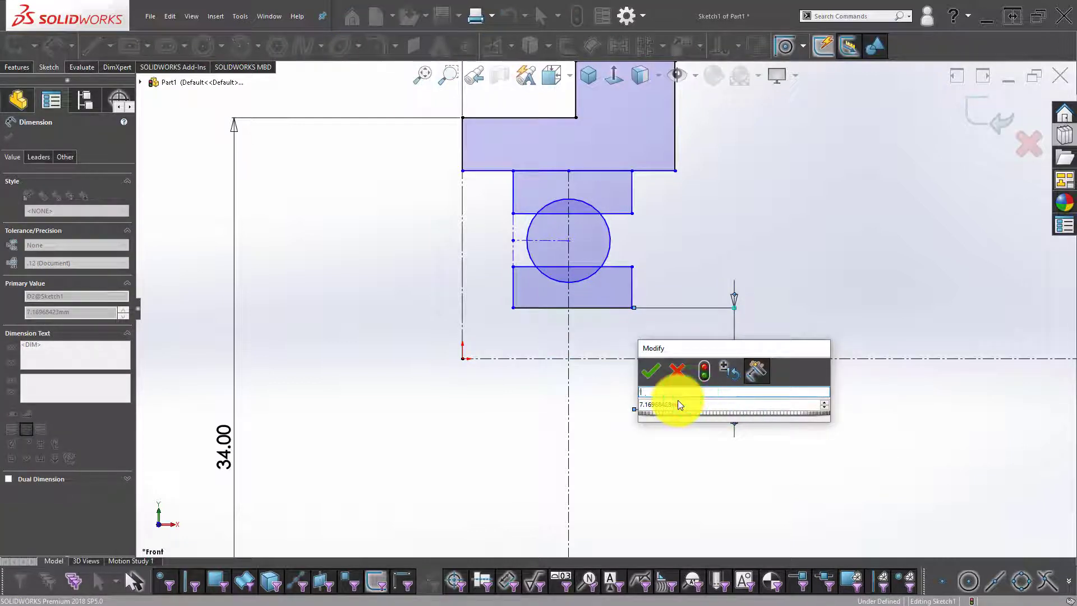
click(686, 404)
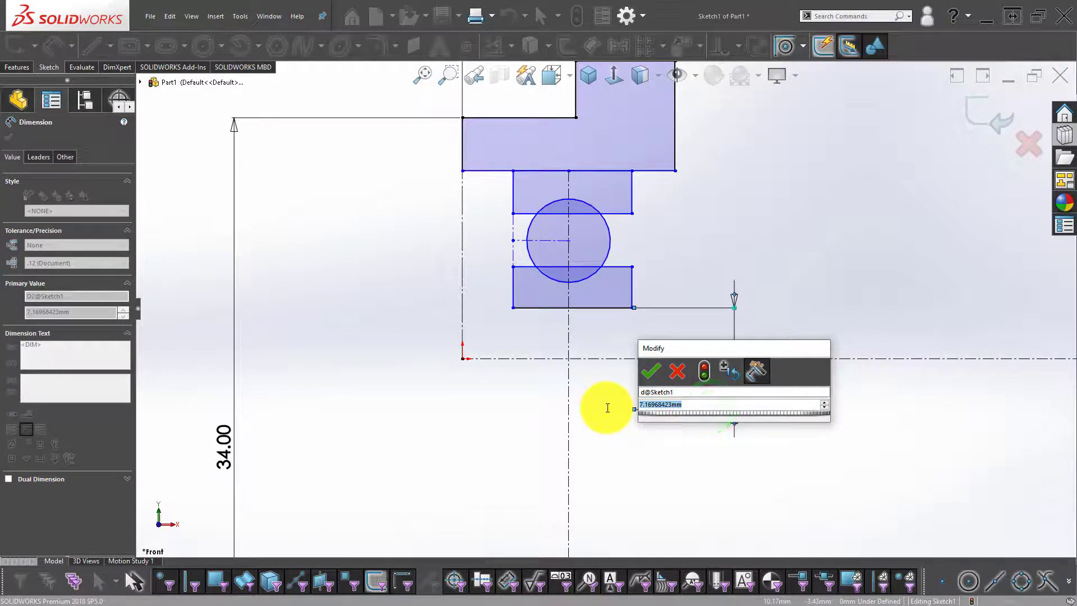
text(10)
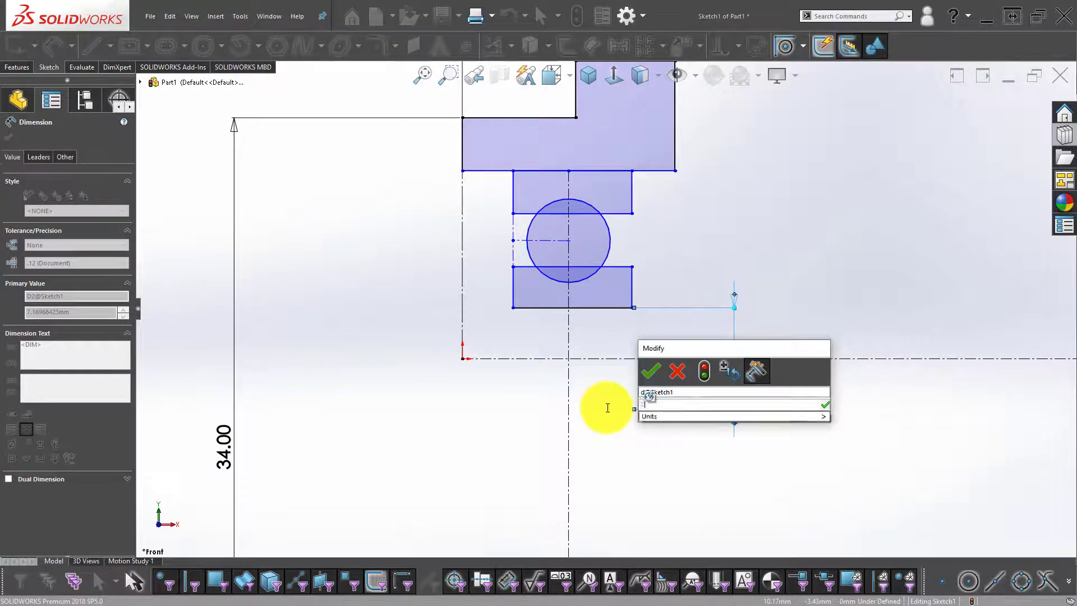
key(BackSpace)
key(BackSpace)
text(10)
key(Return)
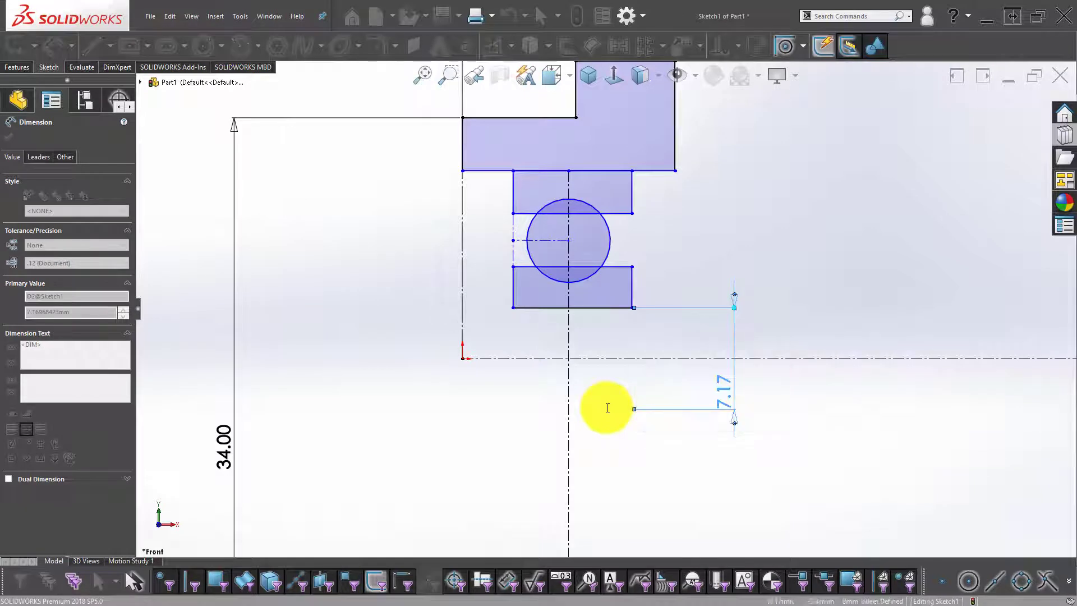
click(934, 267)
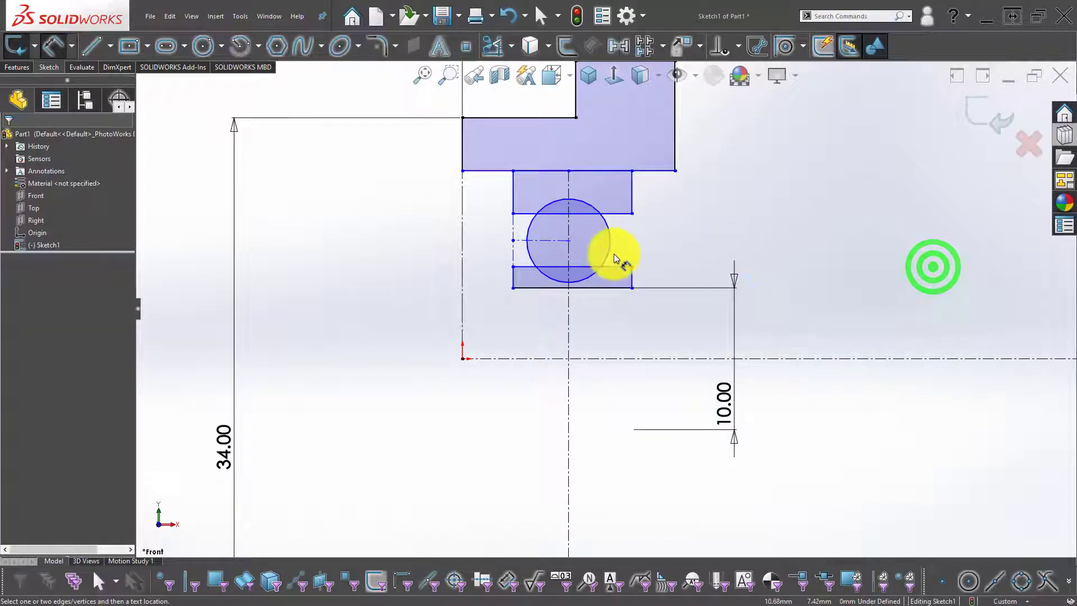
key(Escape)
Test-move the upper rectangle's bottom edge and make the short construction line to the circle's center horizontal
click(617, 214)
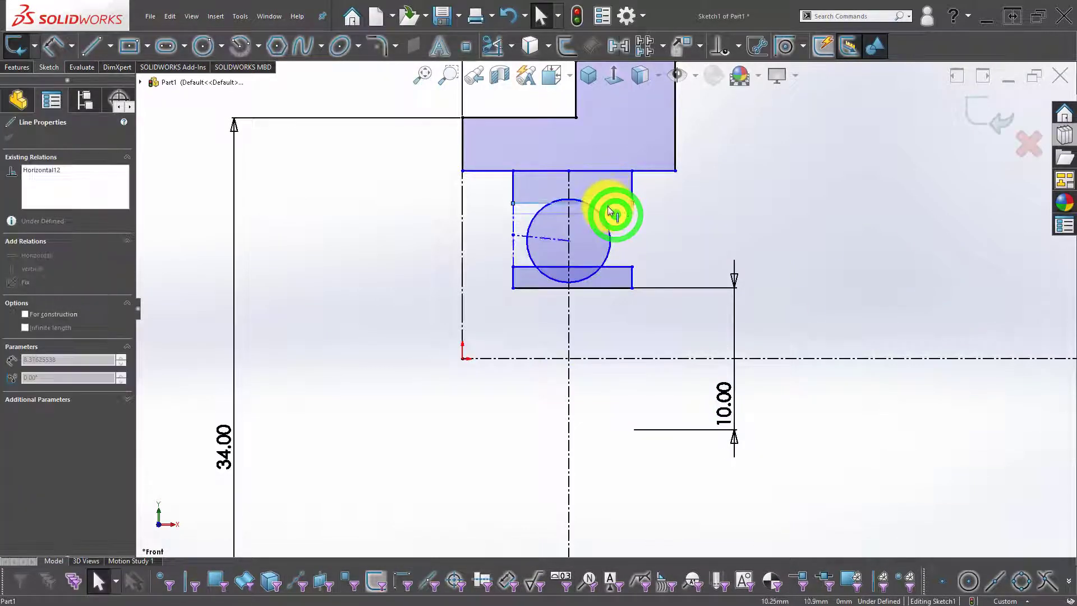
drag(614, 211, 547, 238)
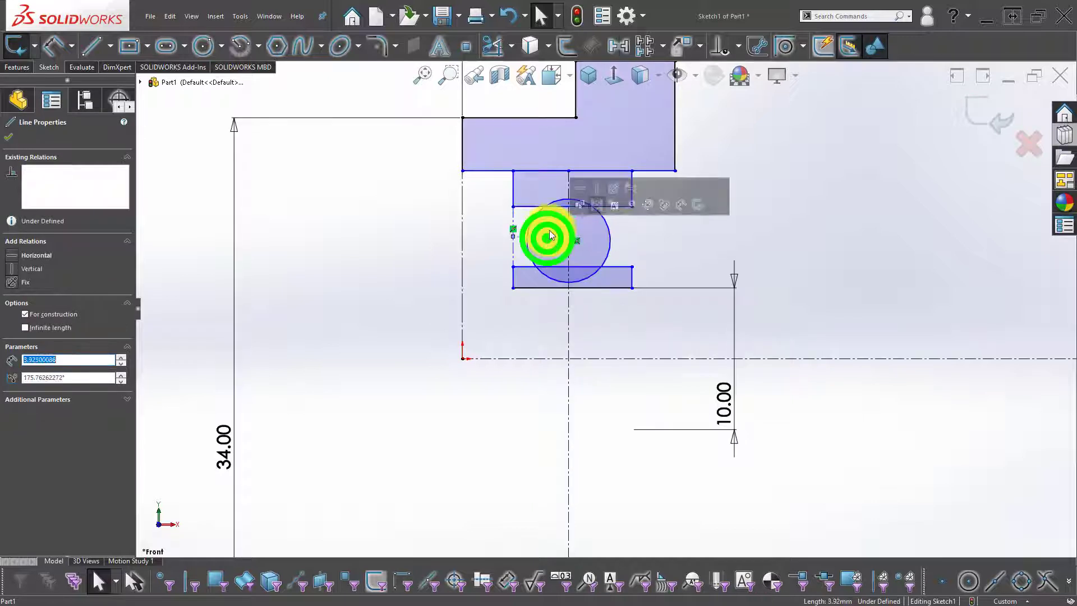
click(581, 187)
click(814, 224)
Make the left edges of both rectangles and the construction line between them equal in length
click(512, 191)
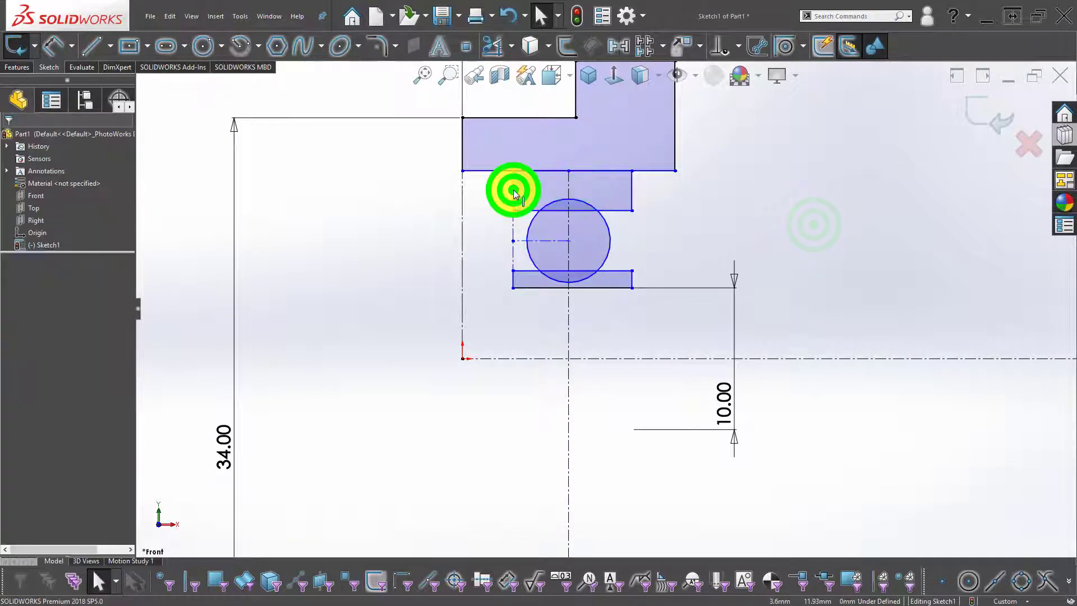
ctrl+click(512, 282)
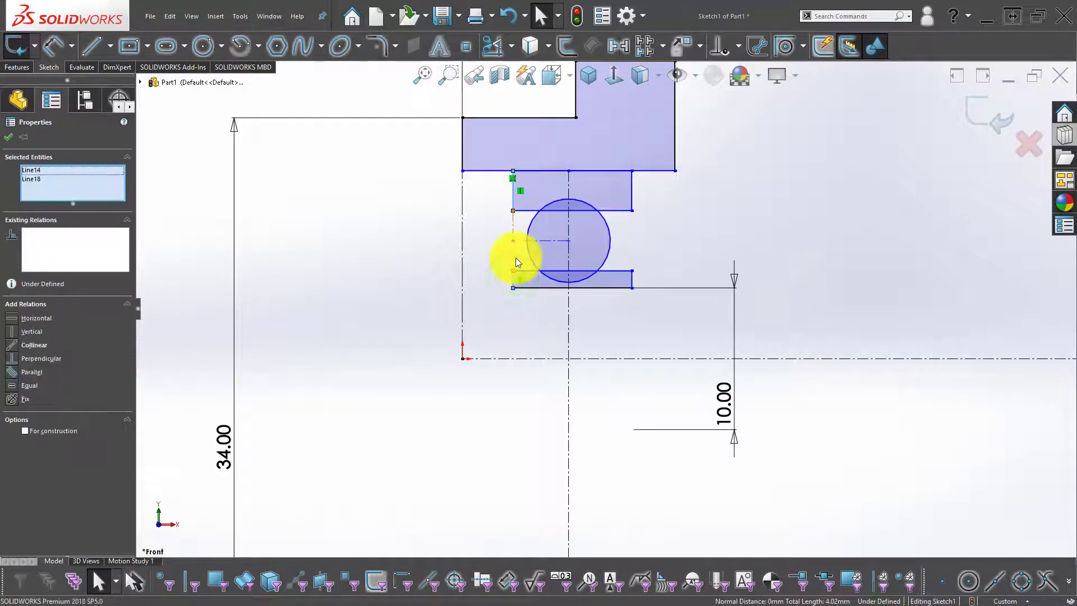
ctrl+click(515, 258)
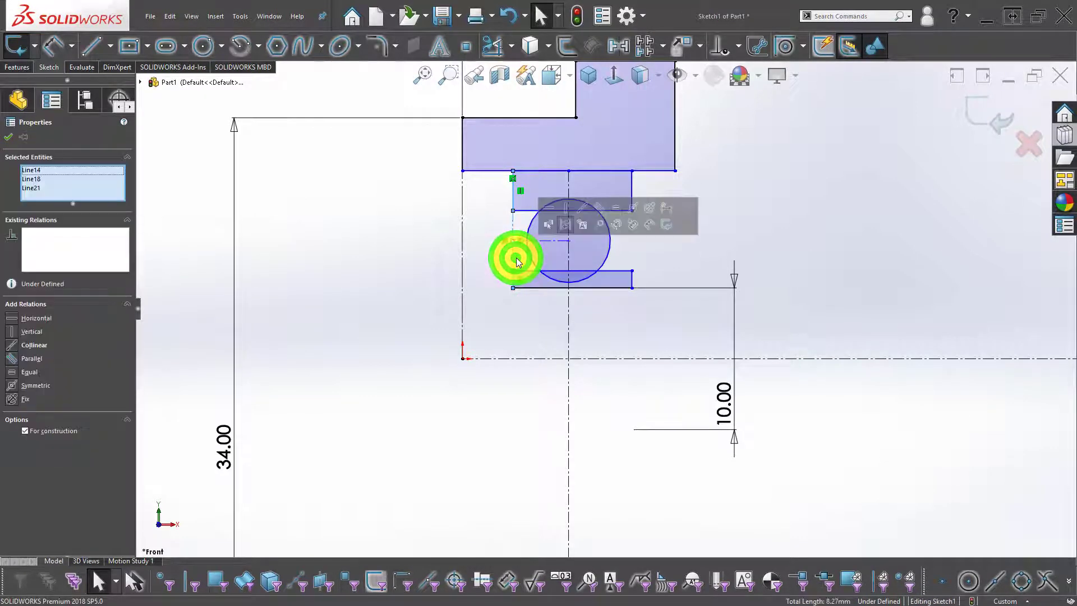
click(613, 210)
click(803, 228)
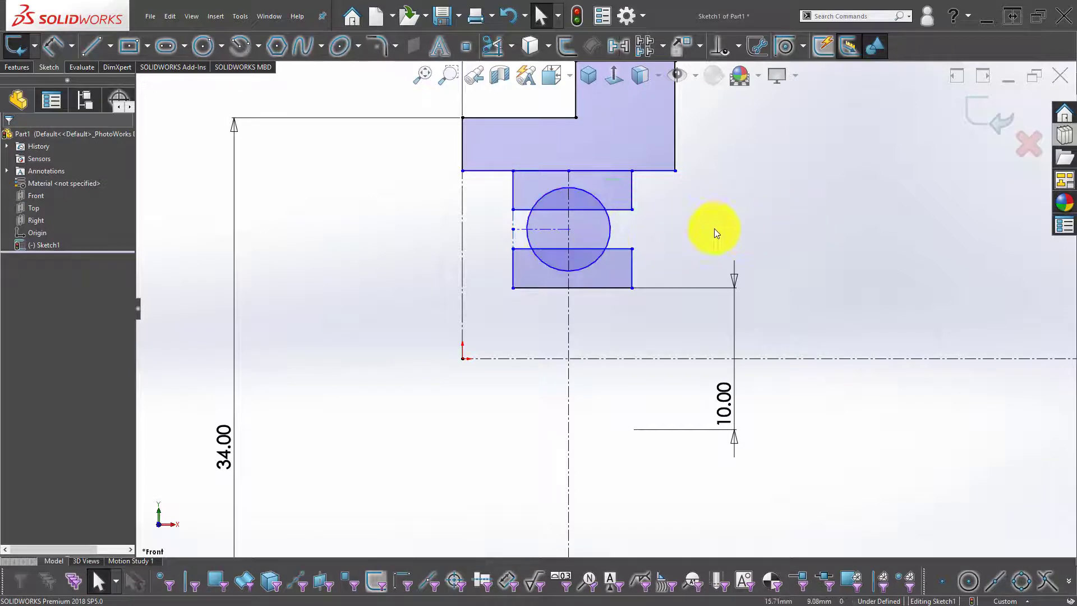
Add a 19 mm diameter dimension between the stepped profile's bottom edge and the horizontal centerline
scroll(600, 228, up, 3)
scroll(599, 233, down, 1)
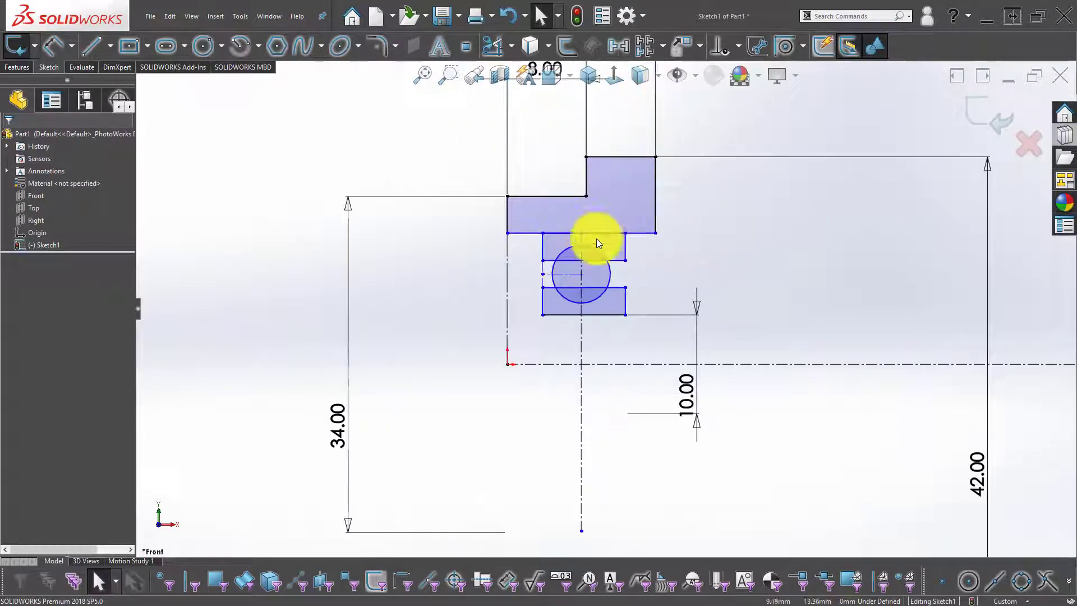
right_drag(733, 277, 637, 220)
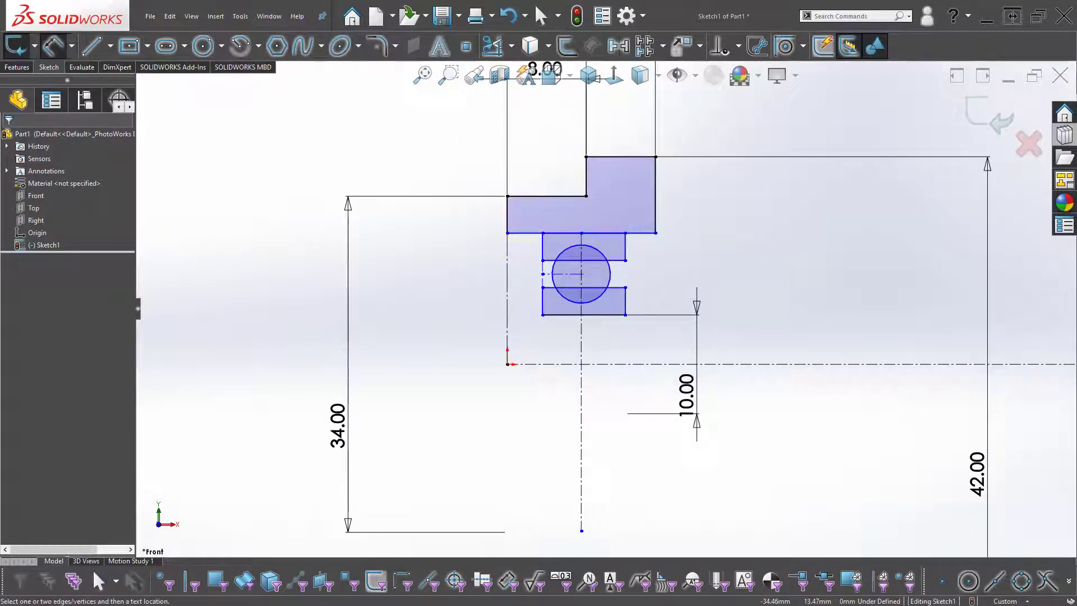
click(615, 234)
click(714, 364)
click(793, 418)
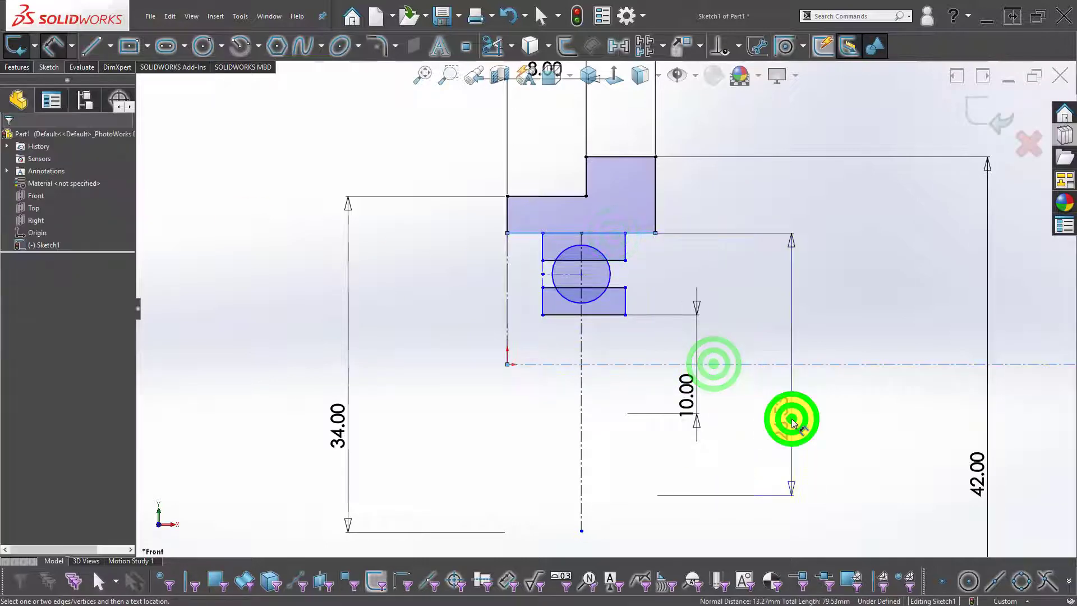
text(26.53412463mm)
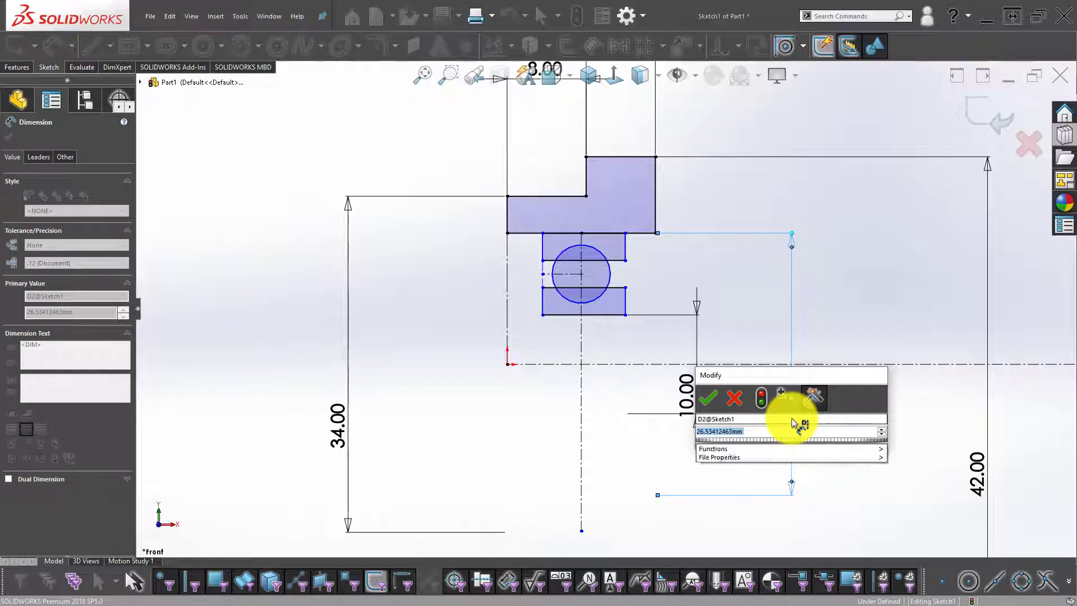
key(Return)
Set the diameter dimension of the stepped profile's bottom edge to 22 mm
click(790, 398)
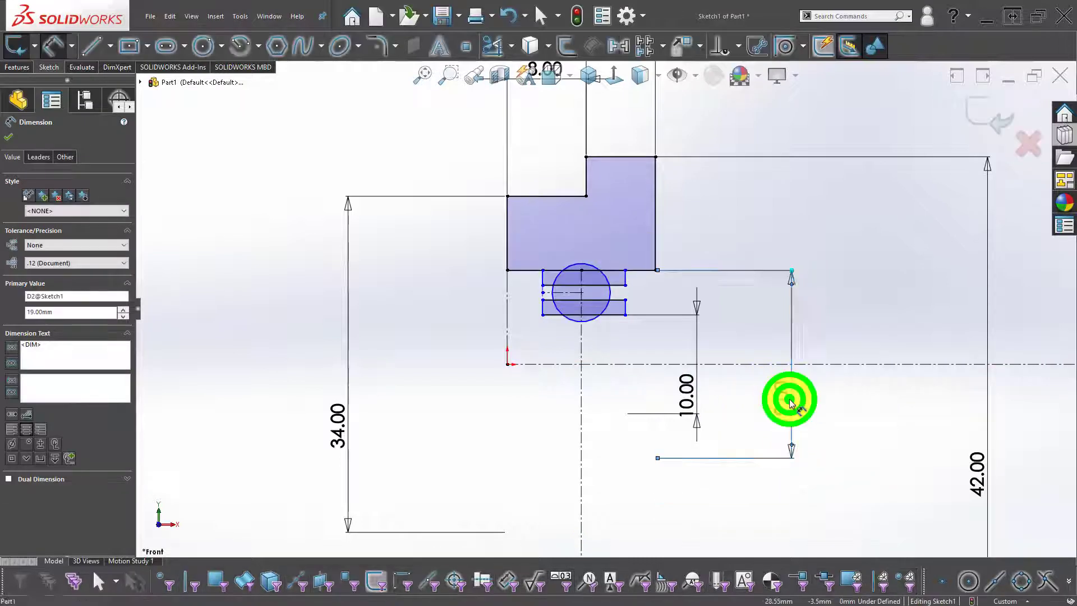
double_click(789, 399)
text(26)
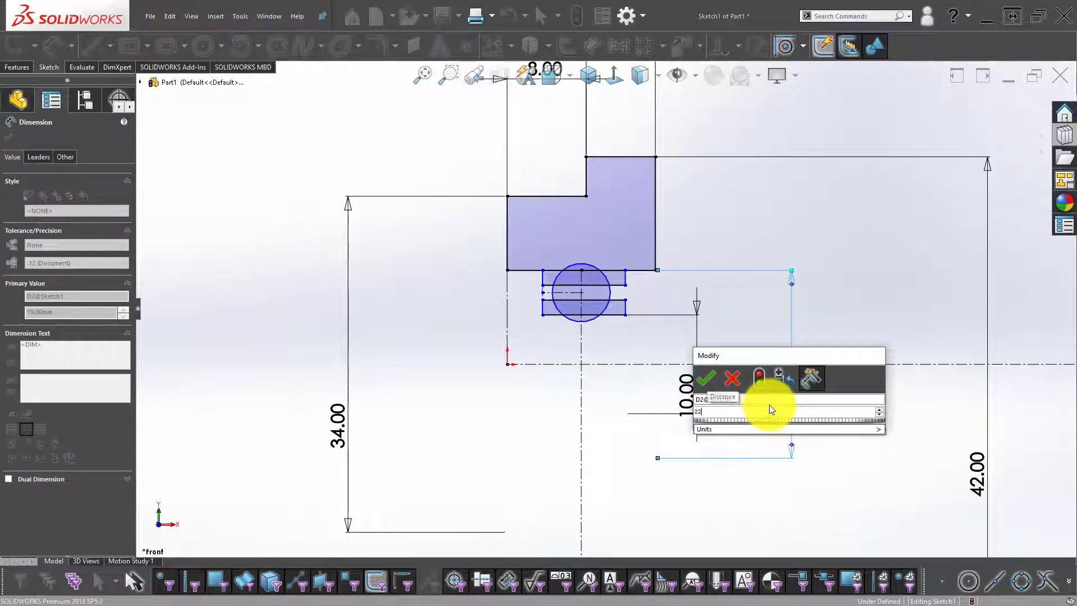
key(Return)
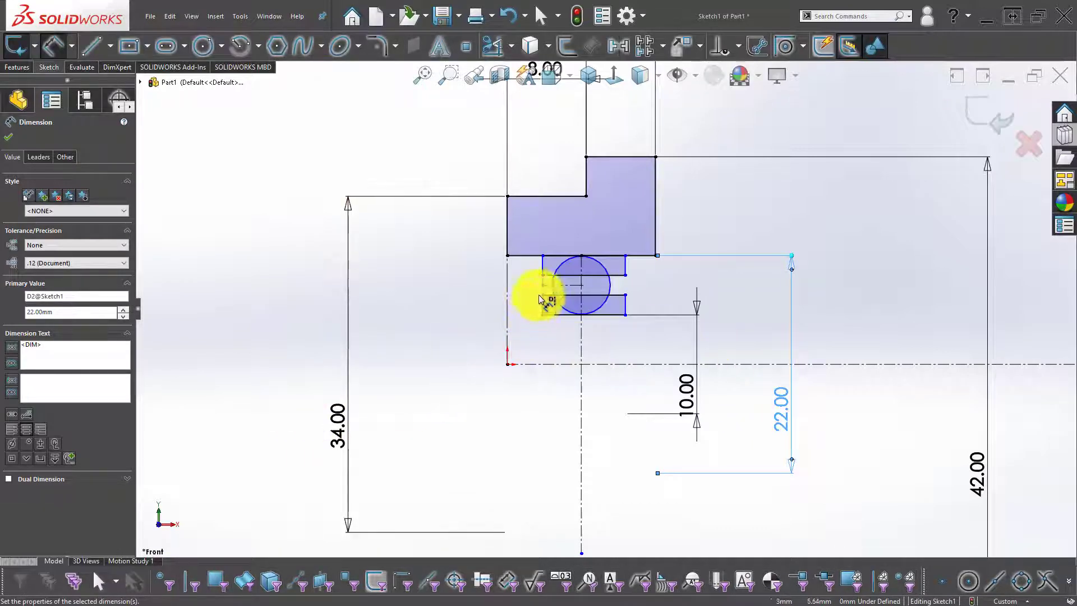
Add a 6 mm width dimension between the upper rectangle's left and right edges
click(542, 269)
click(624, 265)
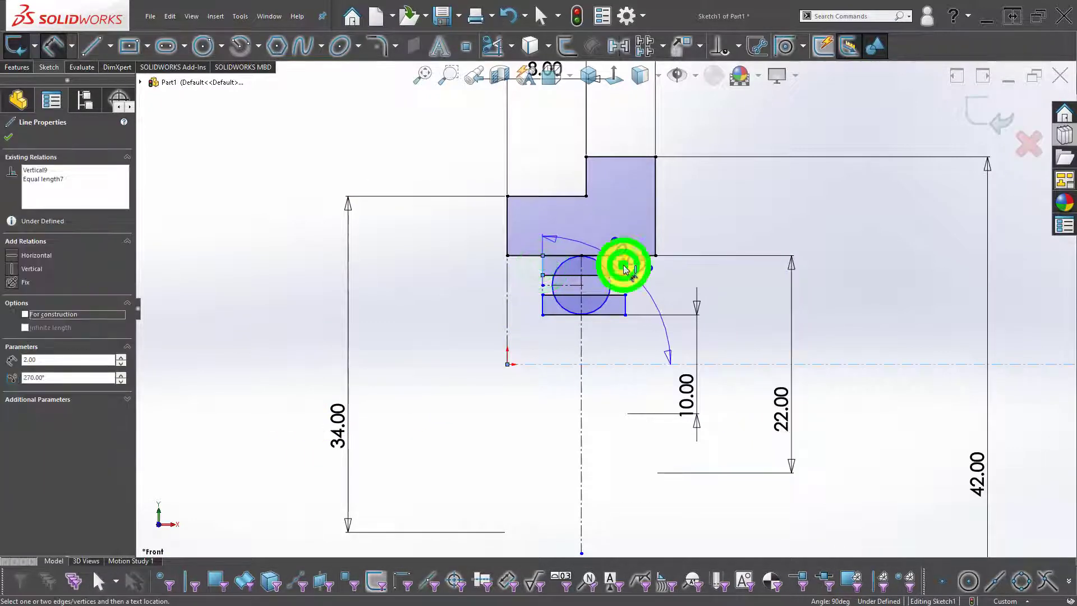
click(589, 230)
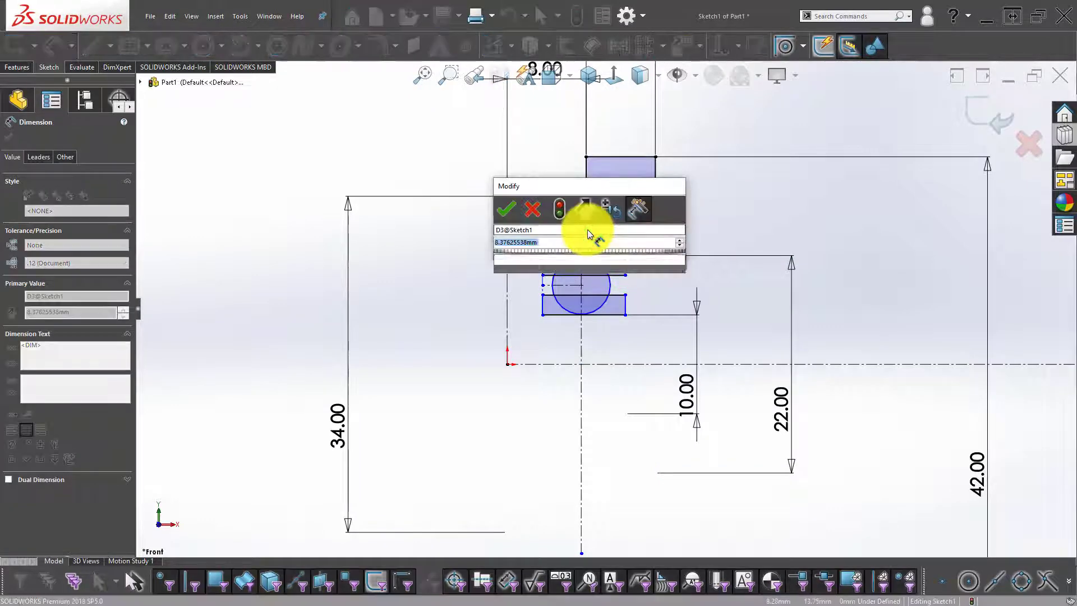
key(Return)
click(716, 225)
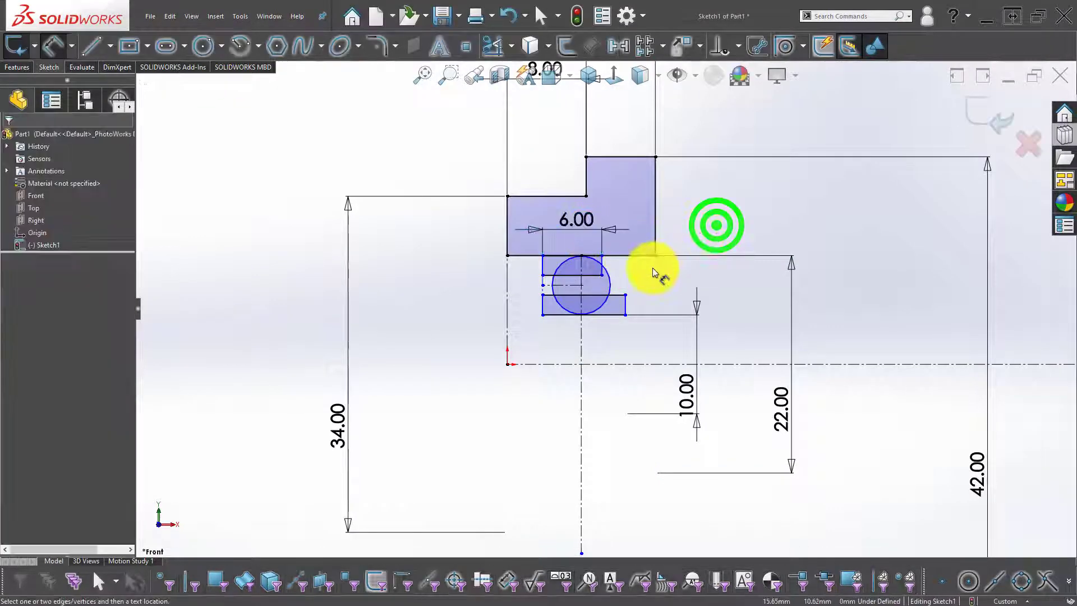
Set the diameter dimension of the stepped profile's bottom edge to 26 mm
scroll(653, 271, up, 1)
scroll(653, 270, up, 1)
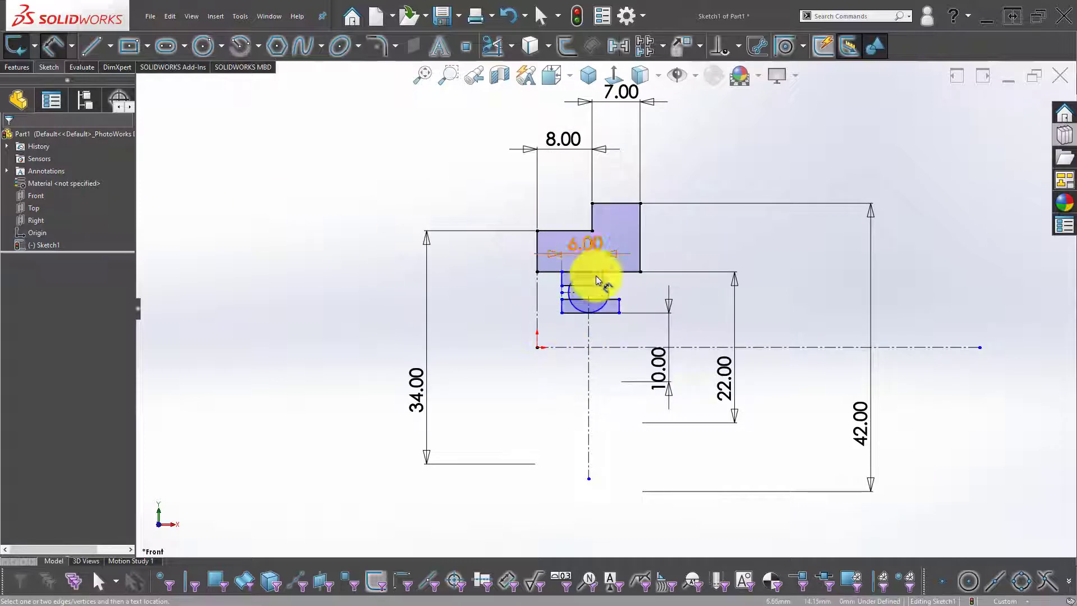
click(722, 380)
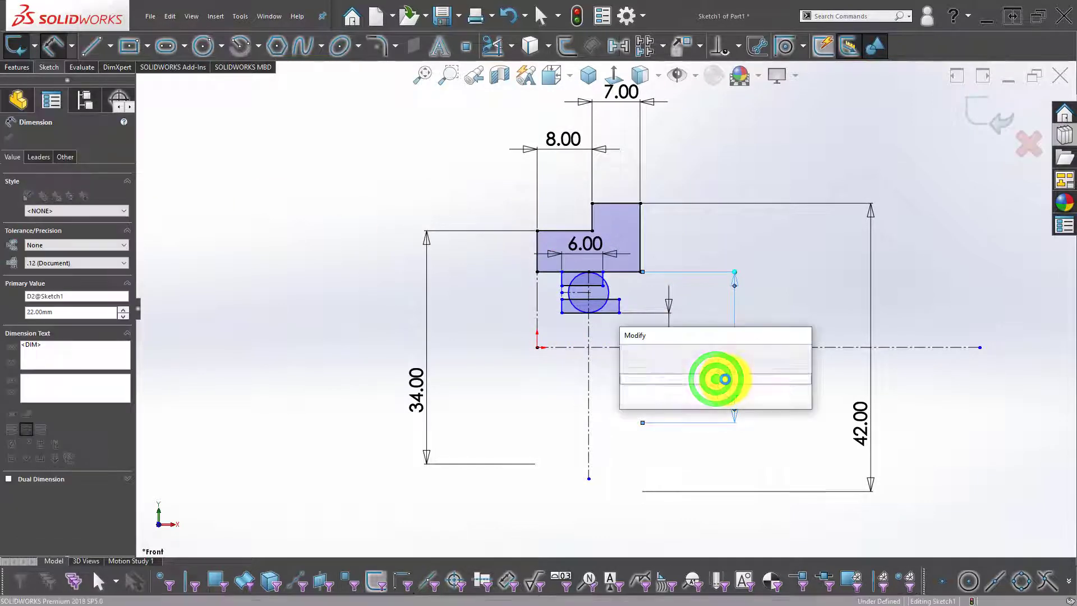
text(26)
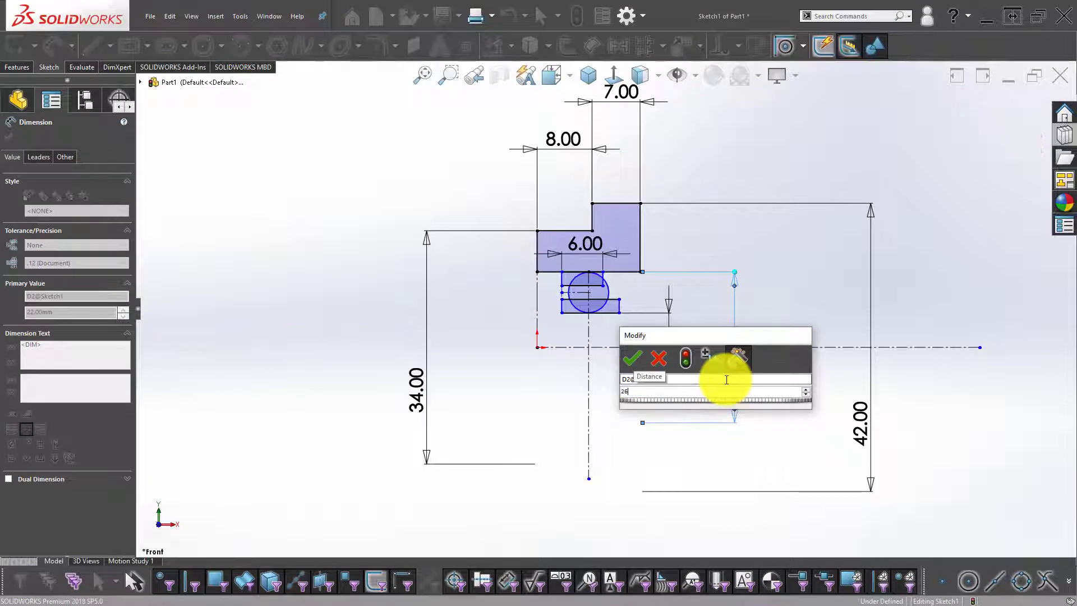
key(Return)
Set the upper rectangle's width to 8 mm and name that dimension B
click(587, 246)
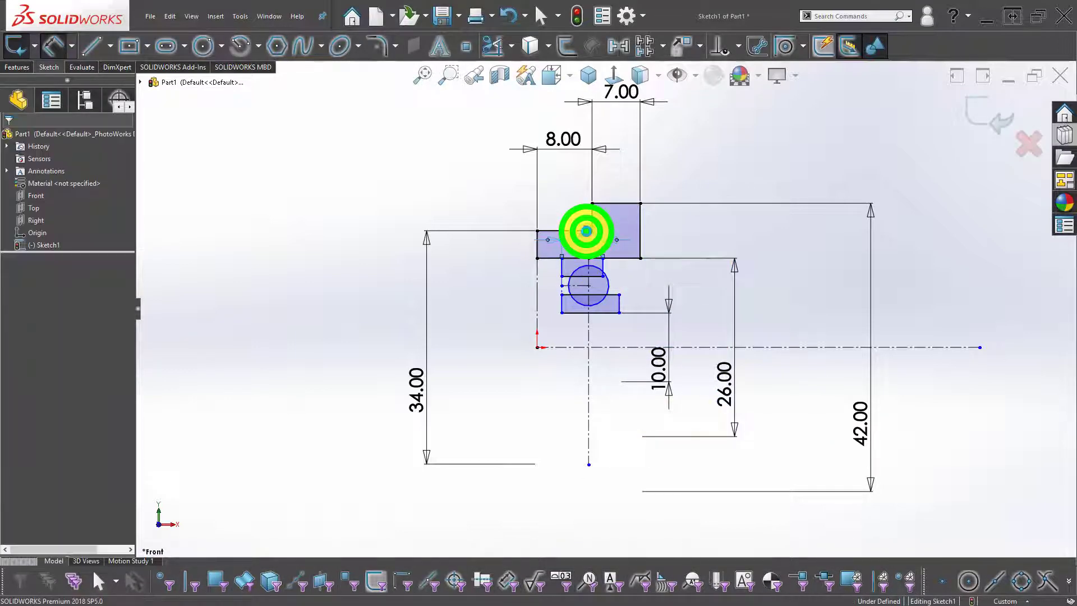
scroll(589, 249, up, 2)
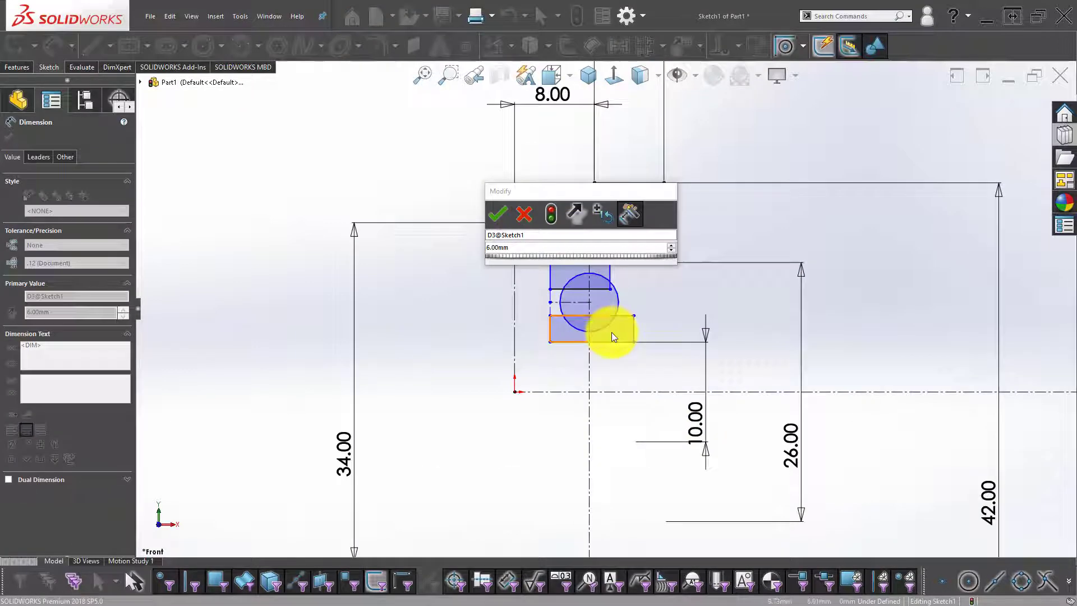
text(8)
click(523, 235)
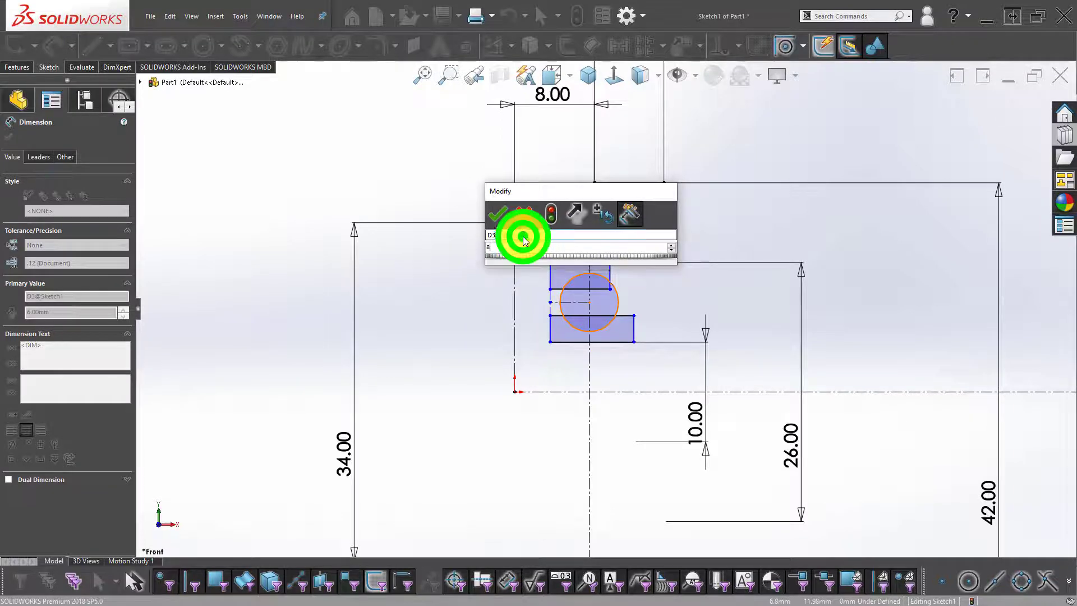
click(492, 214)
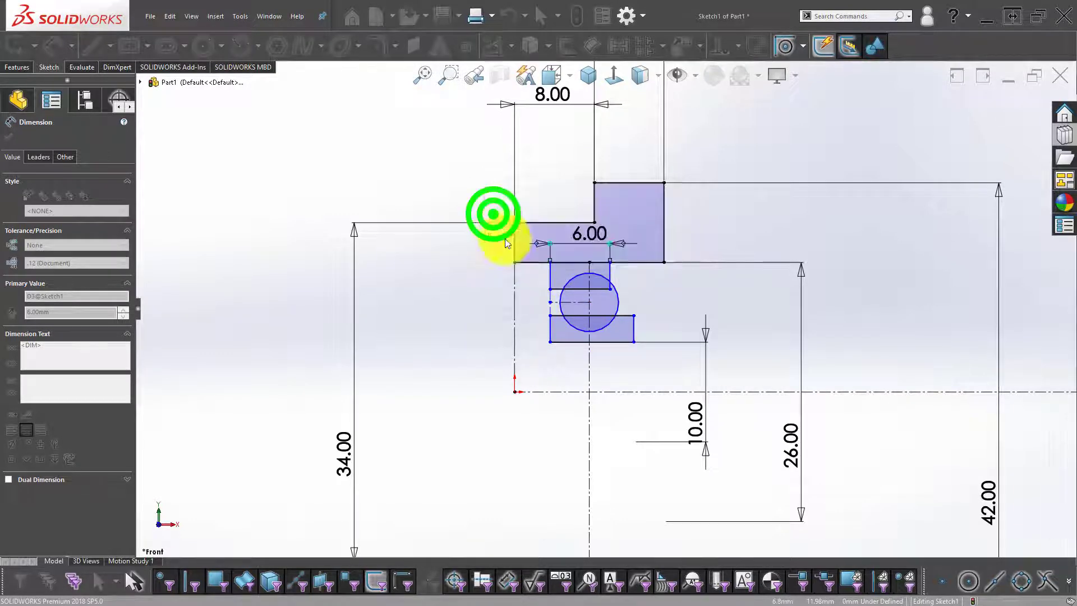
Move the lower rectangle's 10 mm diameter dimension closer to the profile and open it for editing
drag(700, 418, 664, 407)
key(Escape)
click(663, 410)
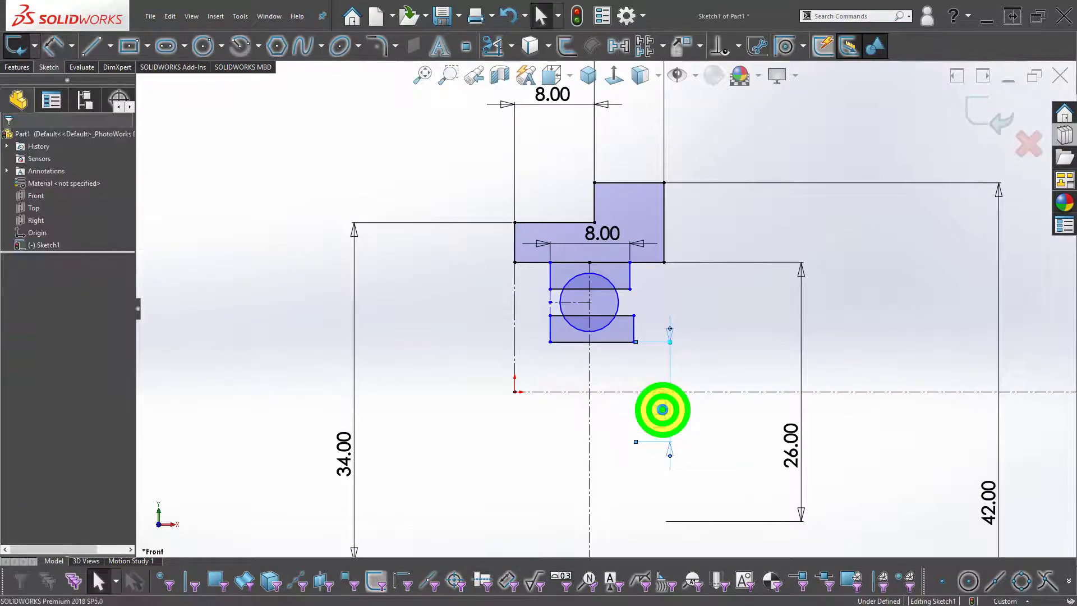
double_click(663, 413)
key(Return)
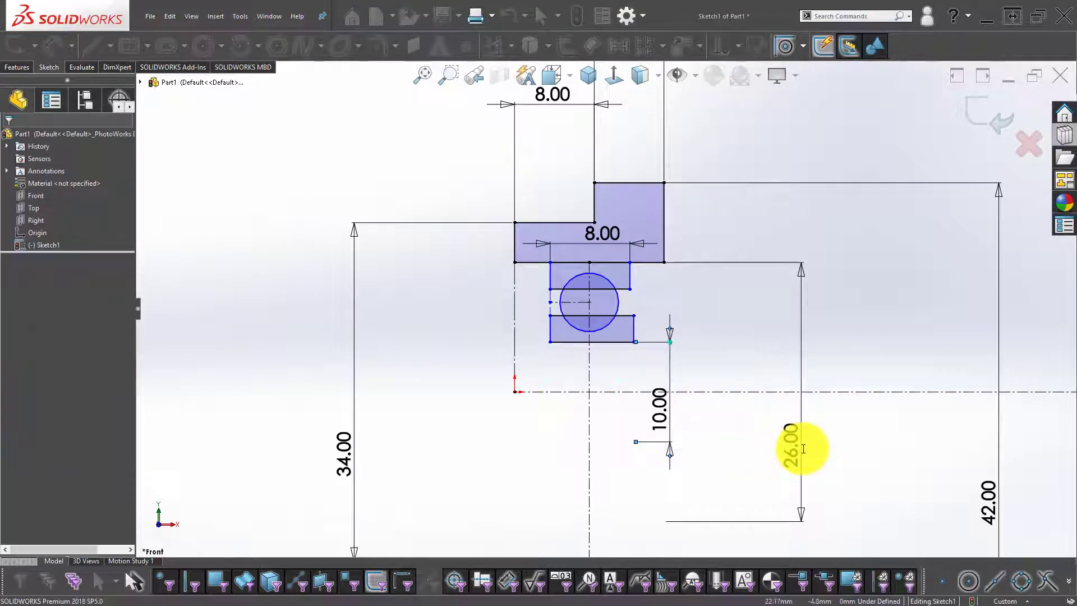
Try to rename the stepped profile's 26 mm diameter dimension D and move it closer to the profile
click(802, 447)
double_click(800, 448)
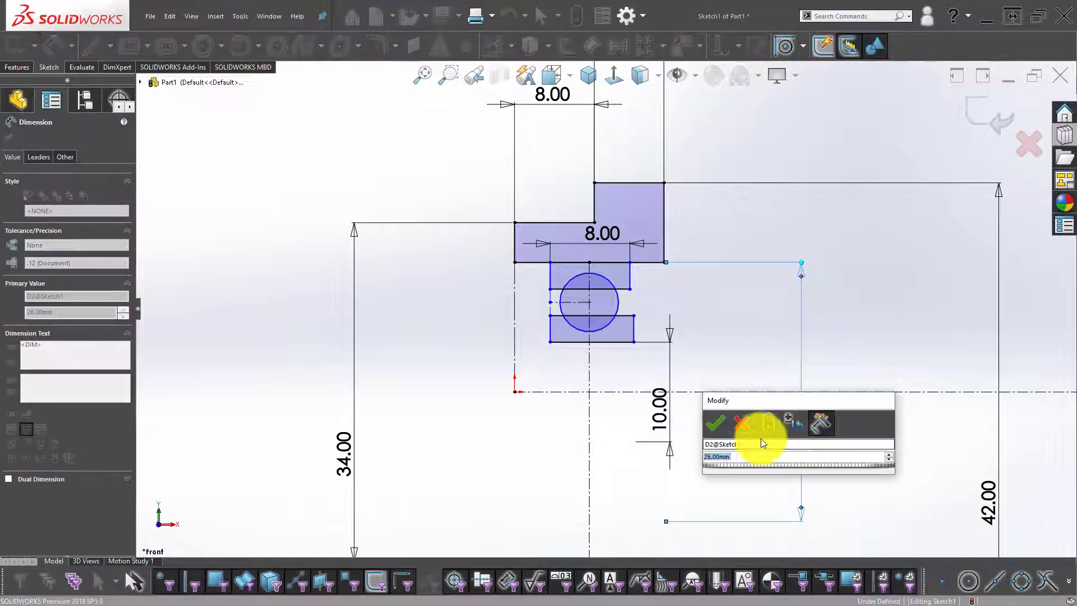
click(752, 444)
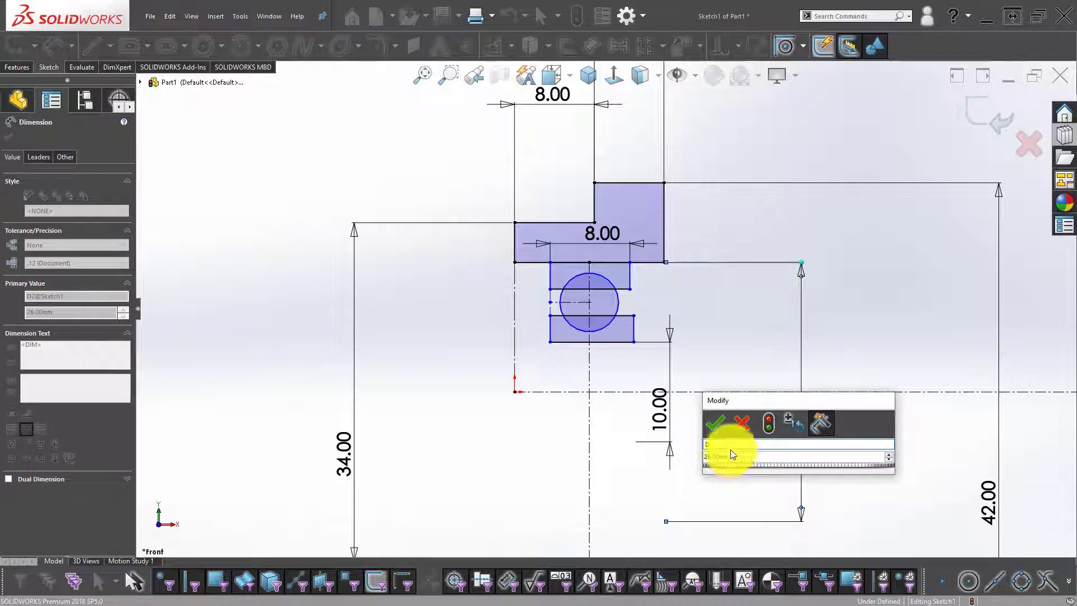
click(720, 421)
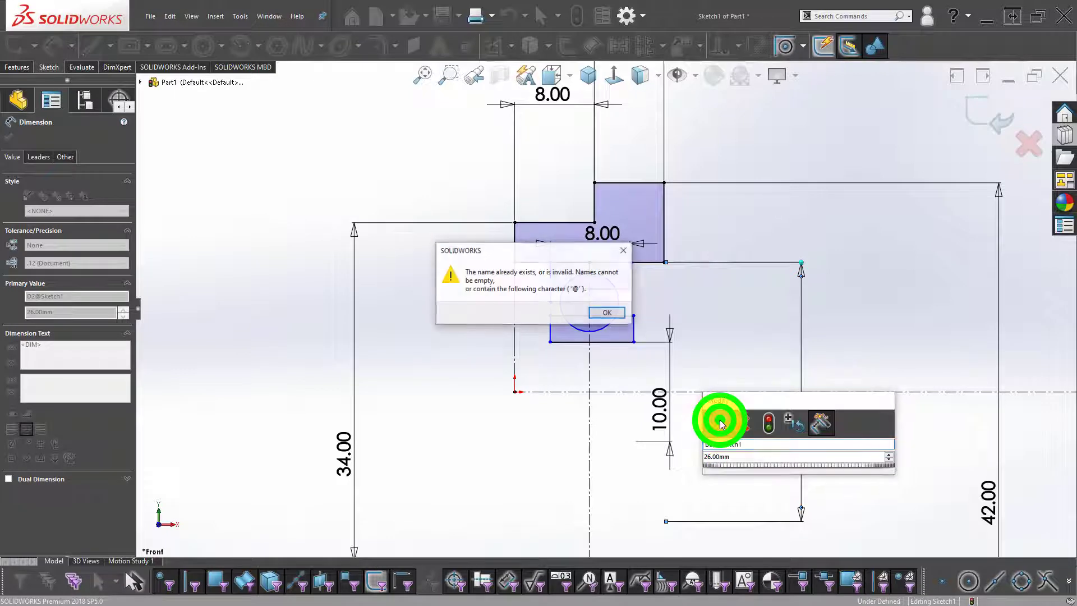
click(602, 312)
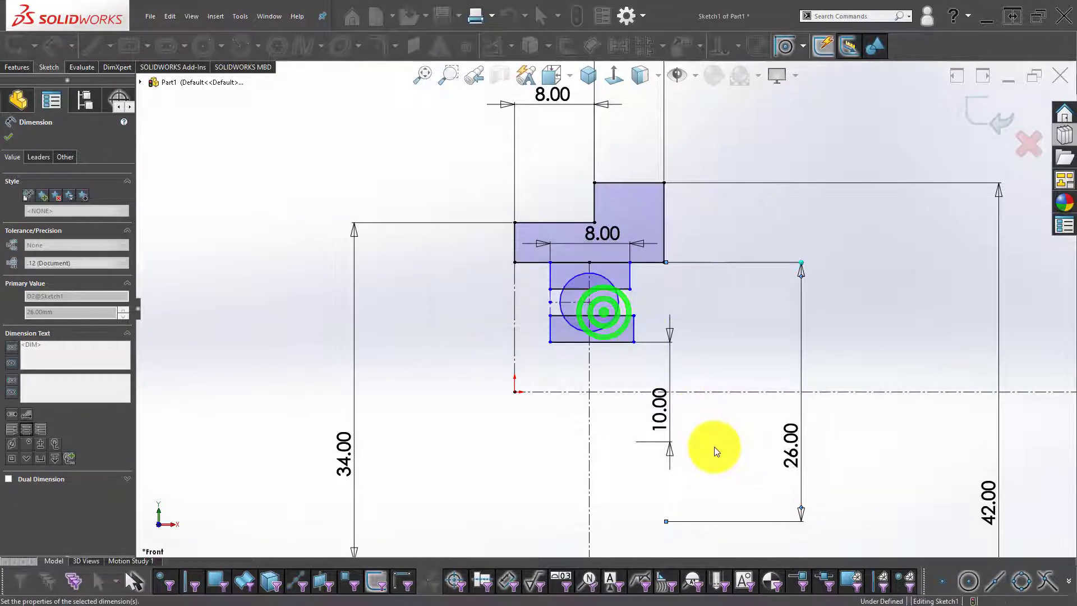
click(794, 451)
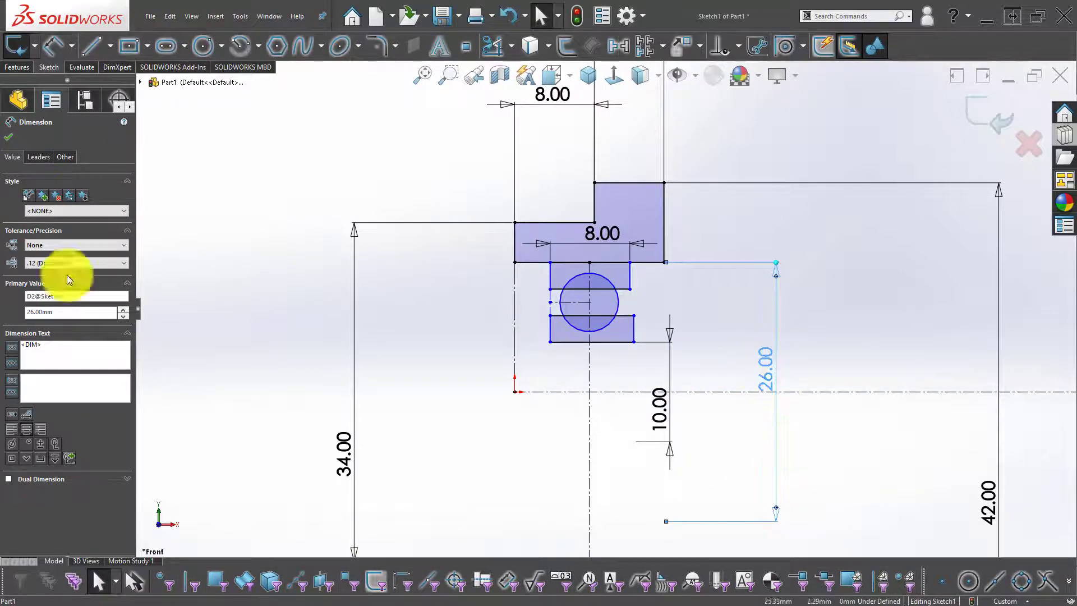
click(16, 135)
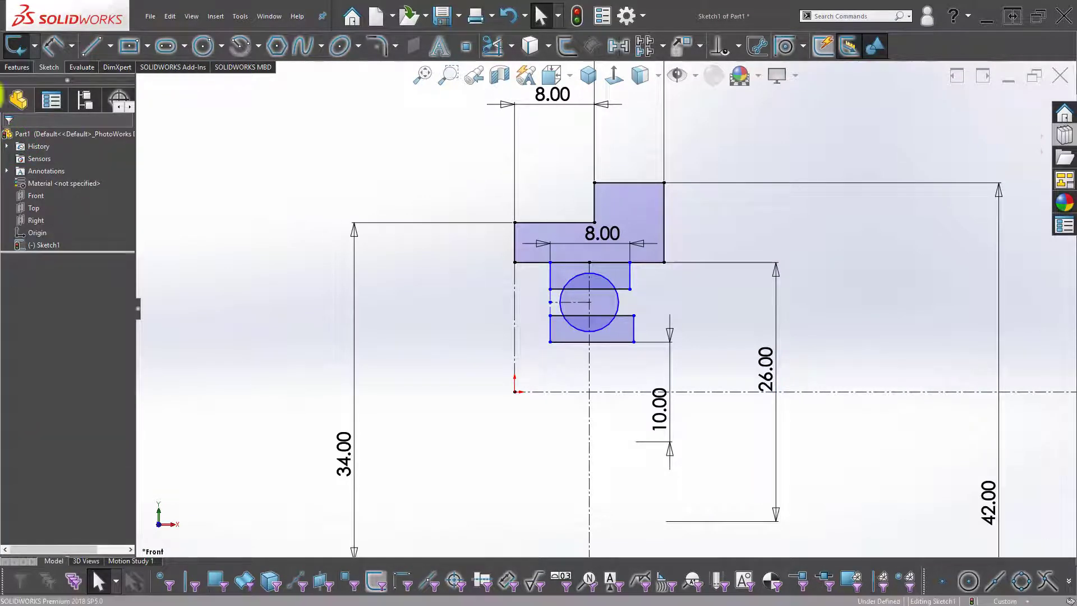
Try to rename the stepped profile's 42 mm outer diameter dimension B
click(992, 494)
double_click(990, 491)
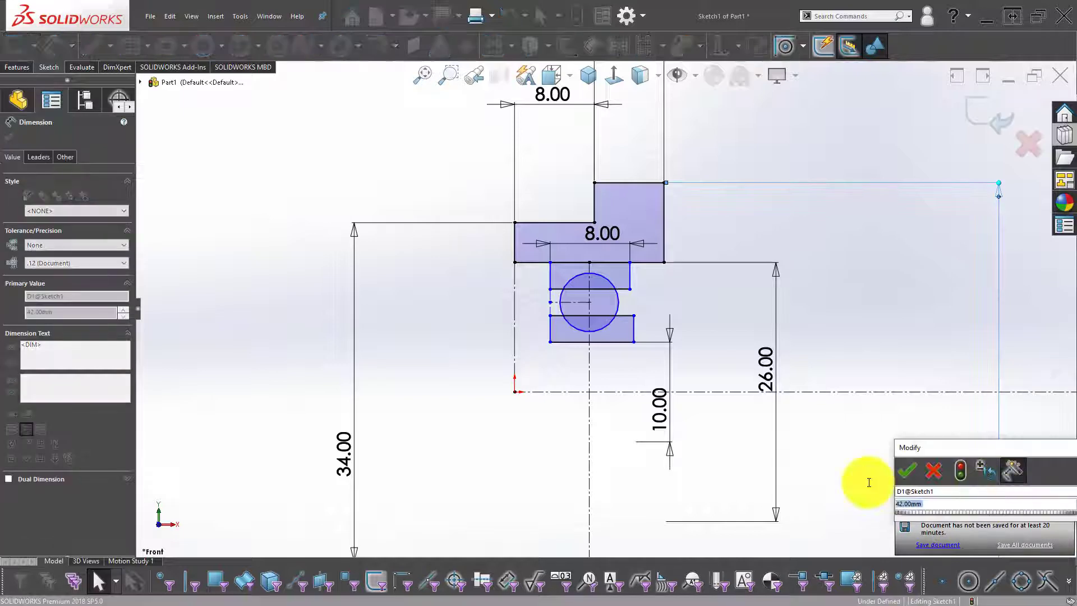
double_click(963, 493)
text(B)
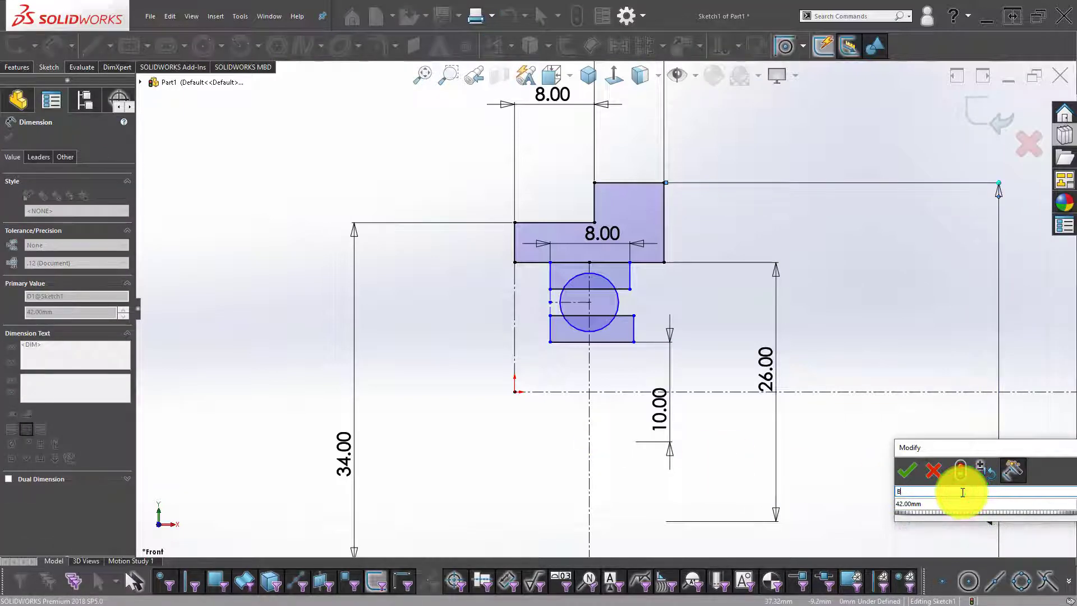
click(903, 472)
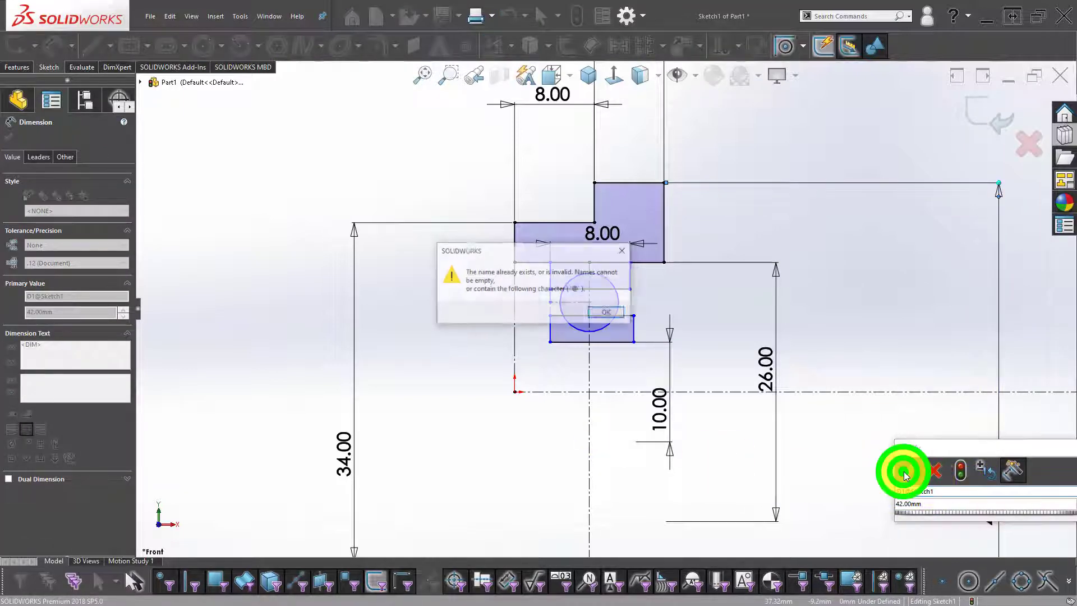
click(605, 314)
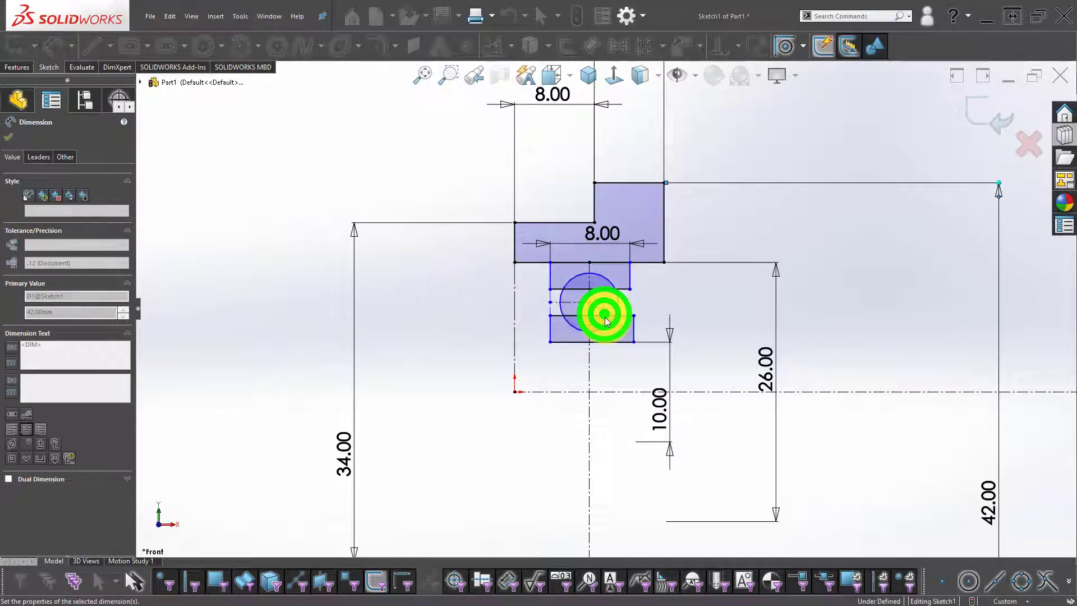
Edit the name of the upper rectangle's width dimension
click(606, 235)
double_click(606, 234)
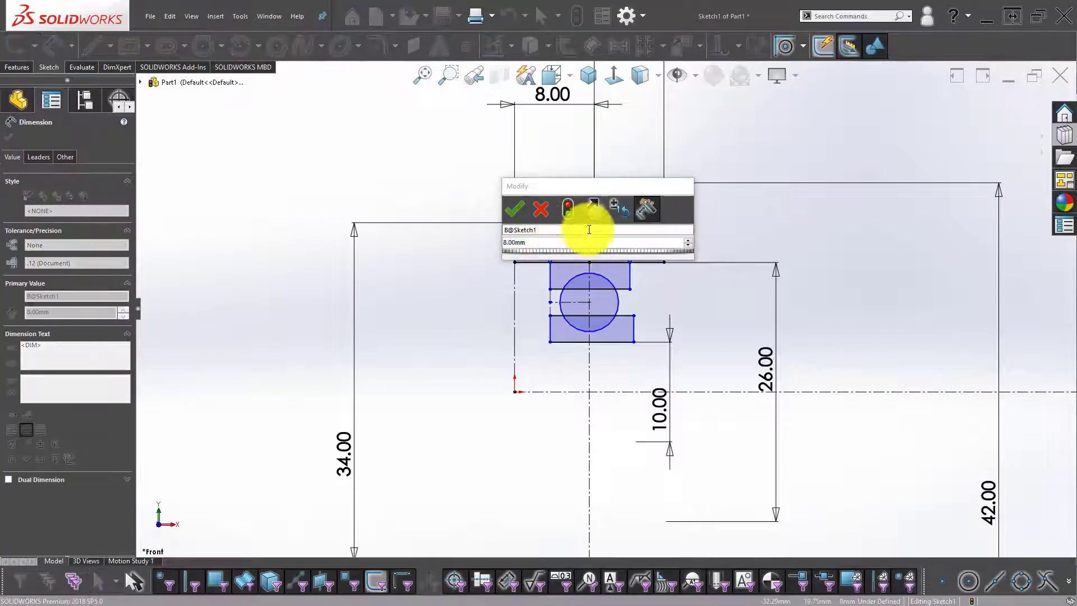
click(540, 229)
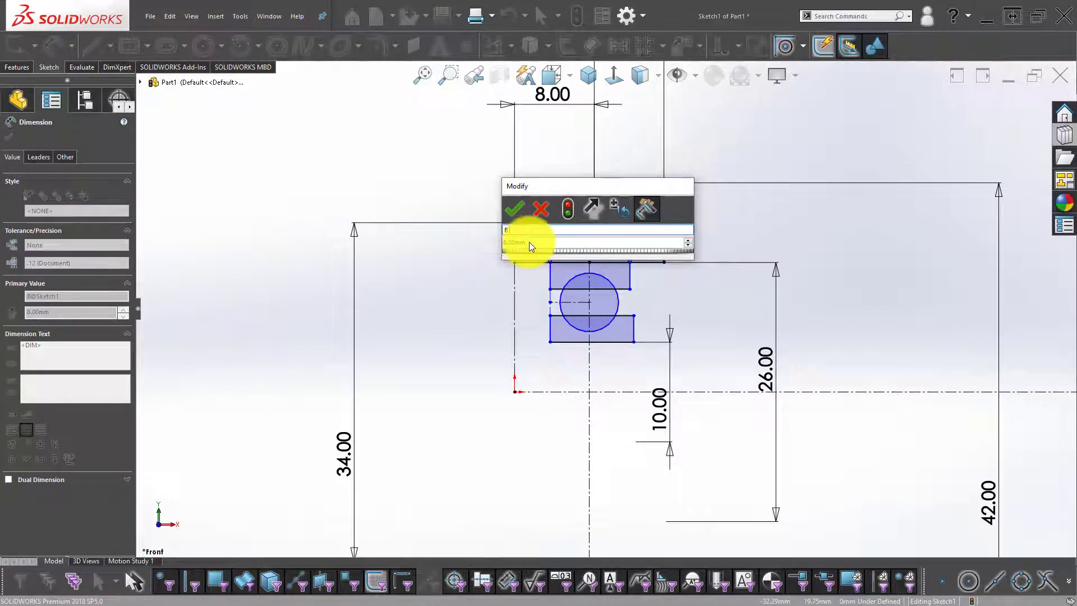
click(521, 211)
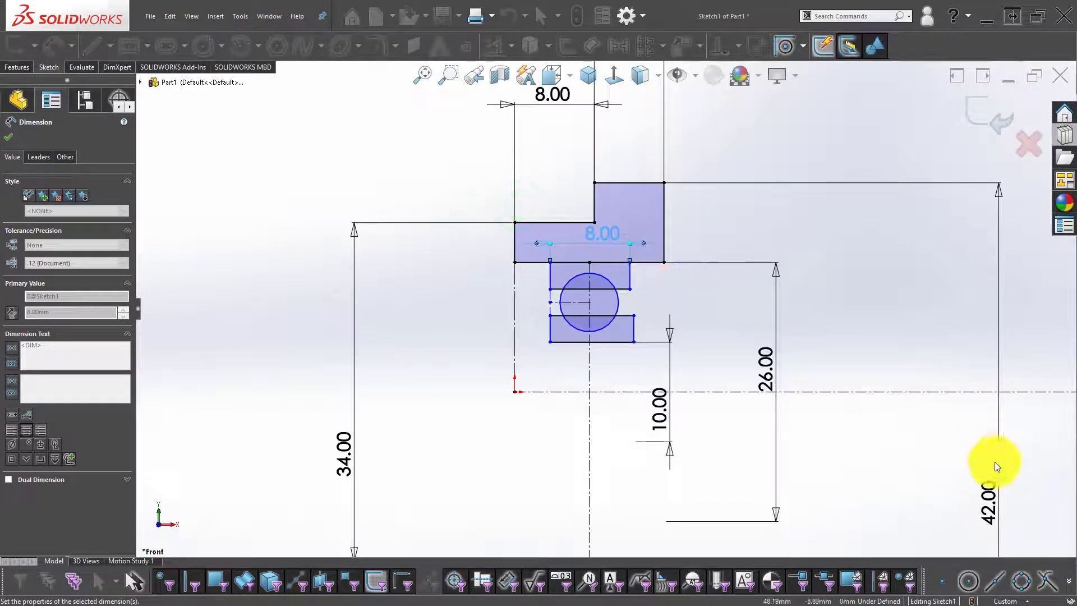
Rename the stepped profile's 42 mm outer diameter dimension B
double_click(989, 505)
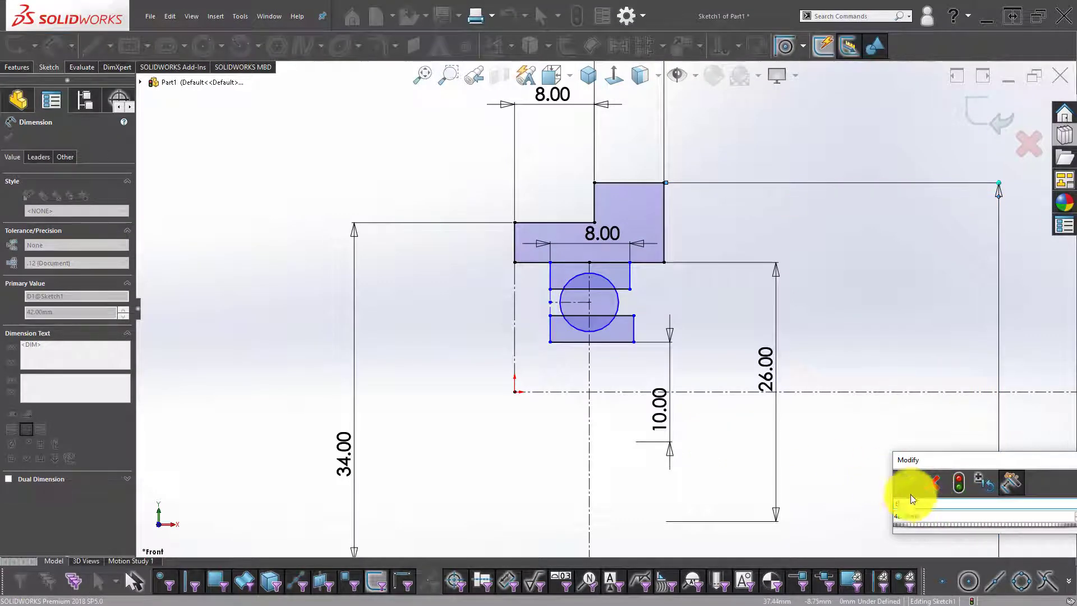
click(903, 490)
click(860, 340)
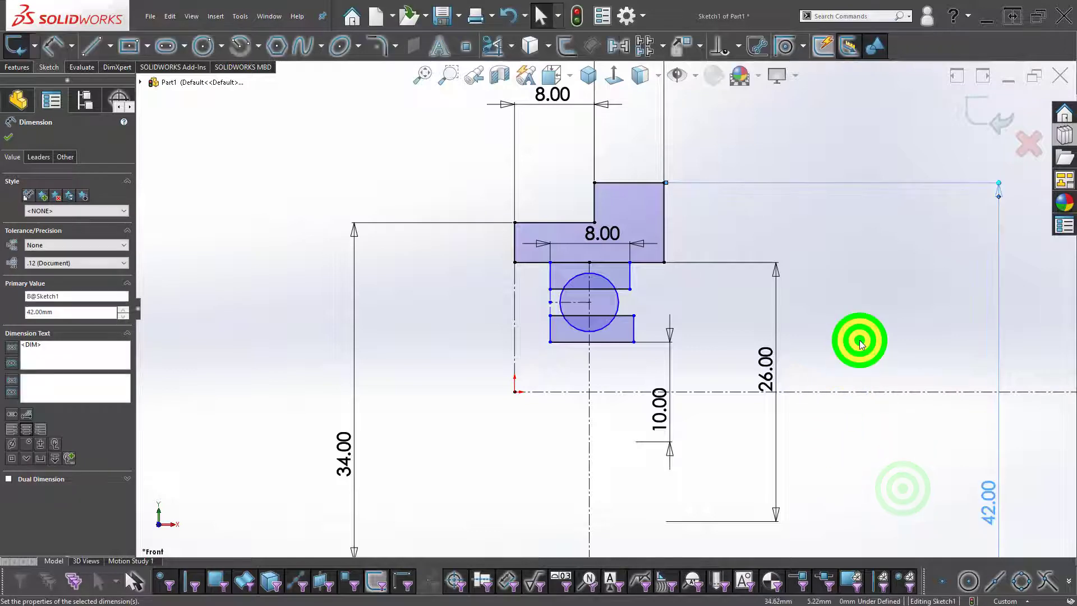
Rename the diameter dimension of the stepped profile's bottom edge D1
click(764, 368)
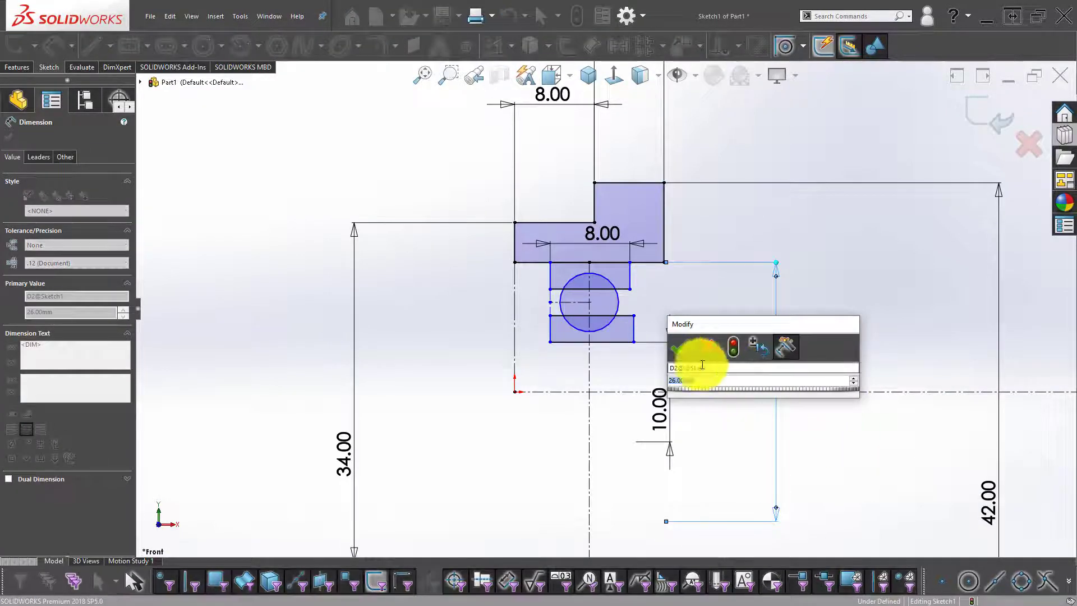
double_click(711, 366)
text(D1)
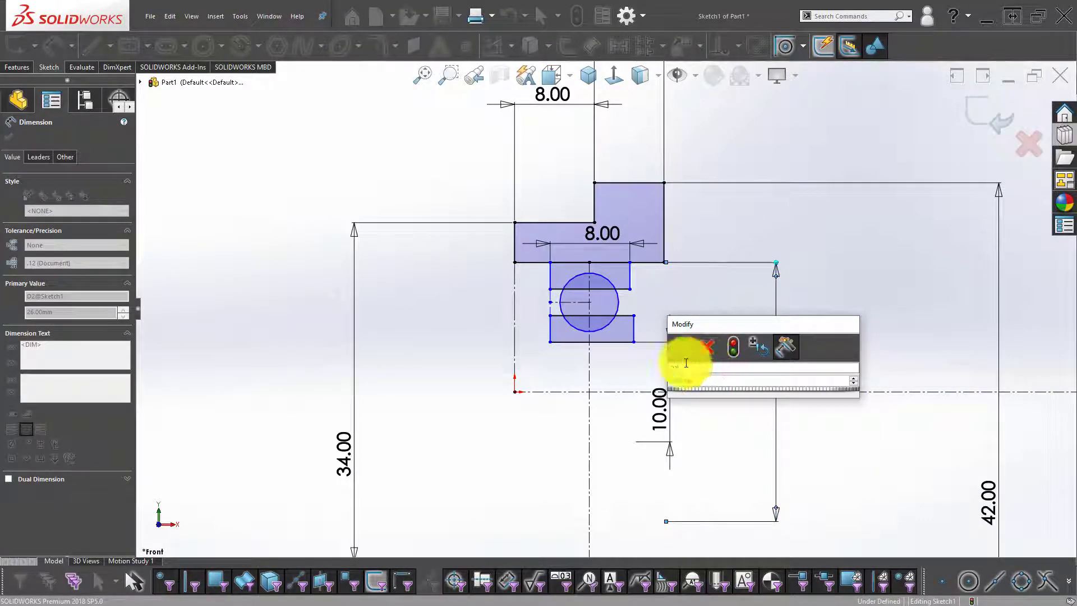
click(680, 347)
click(718, 330)
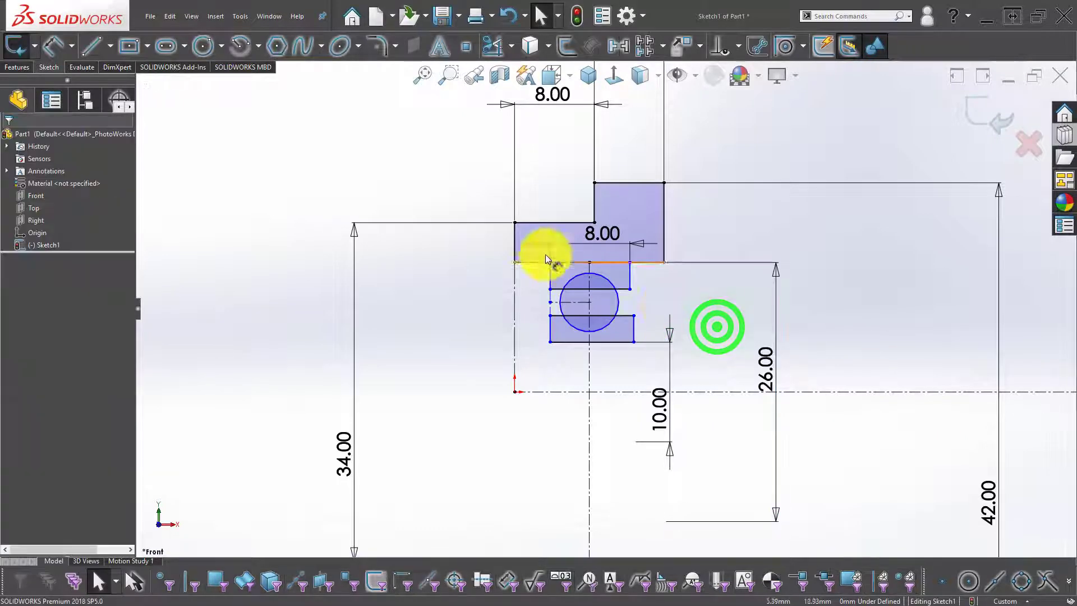
scroll(618, 306, down, 5)
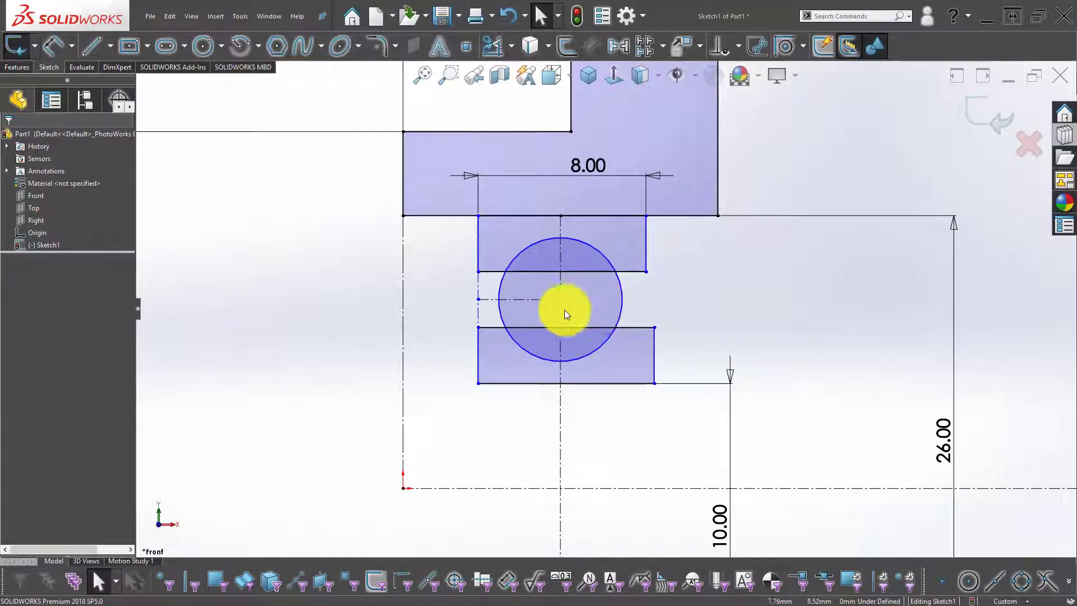
click(476, 247)
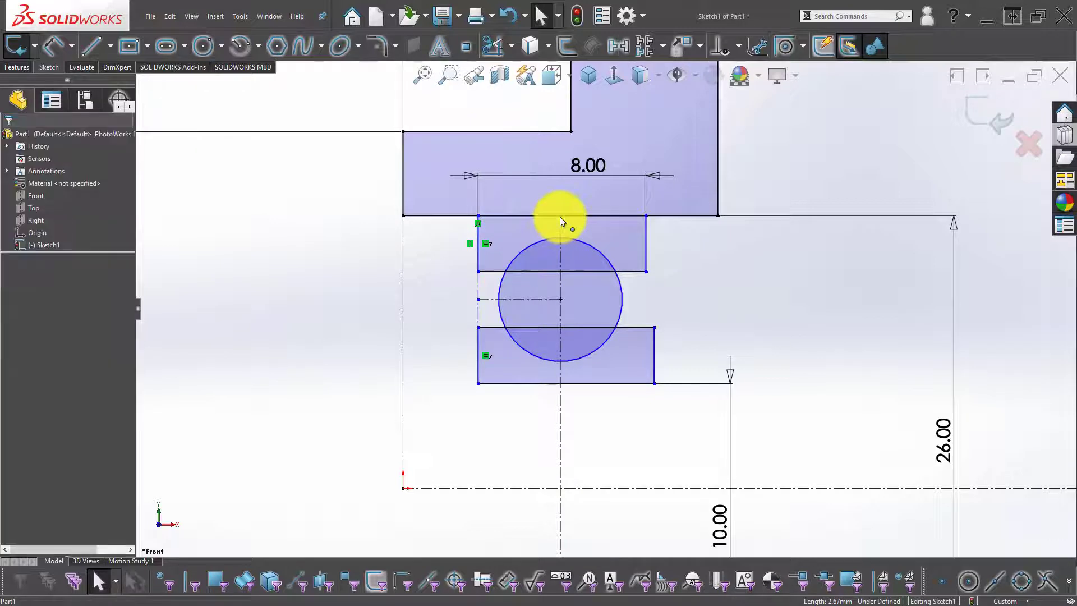
click(646, 242)
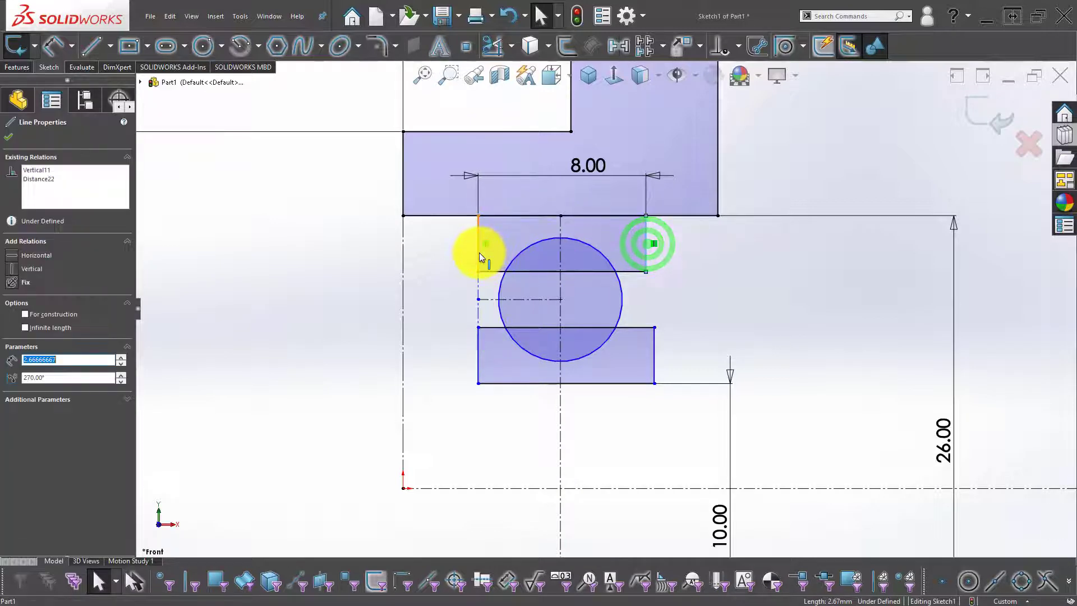
click(596, 216)
key(Escape)
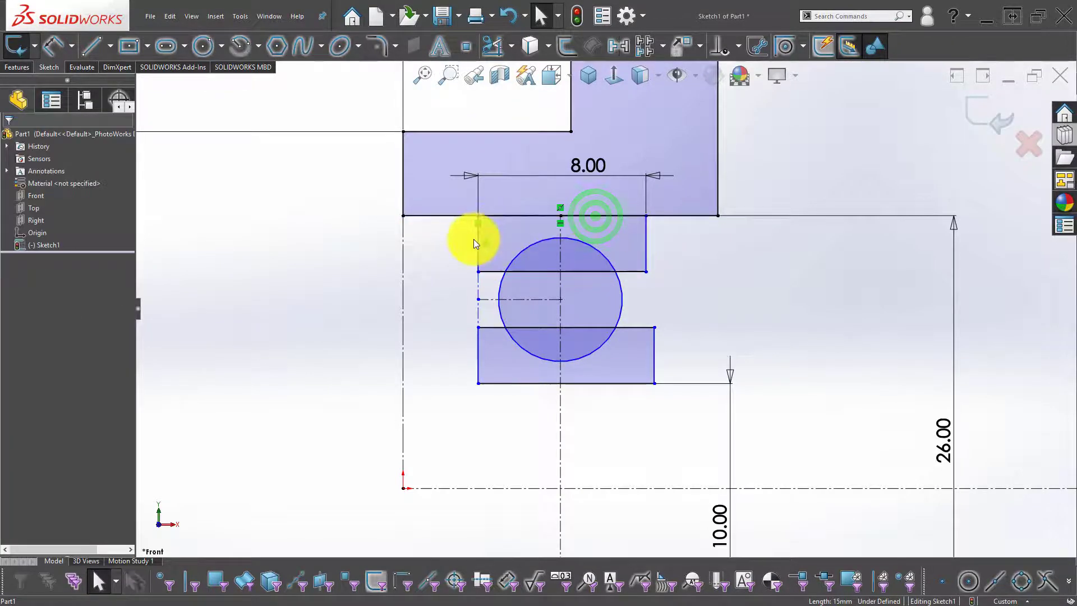
click(490, 222)
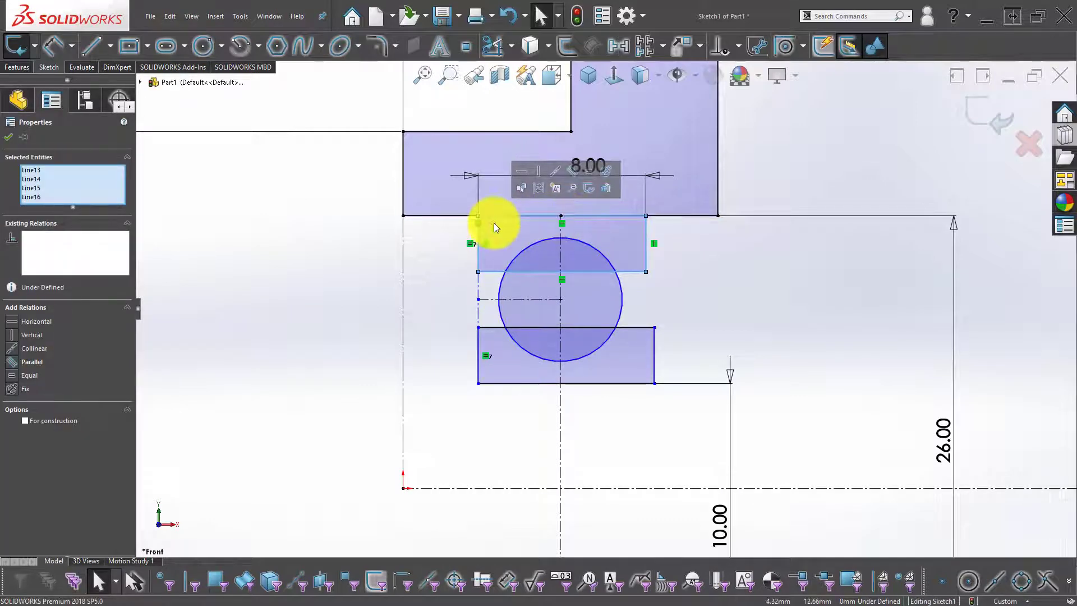
key(Escape)
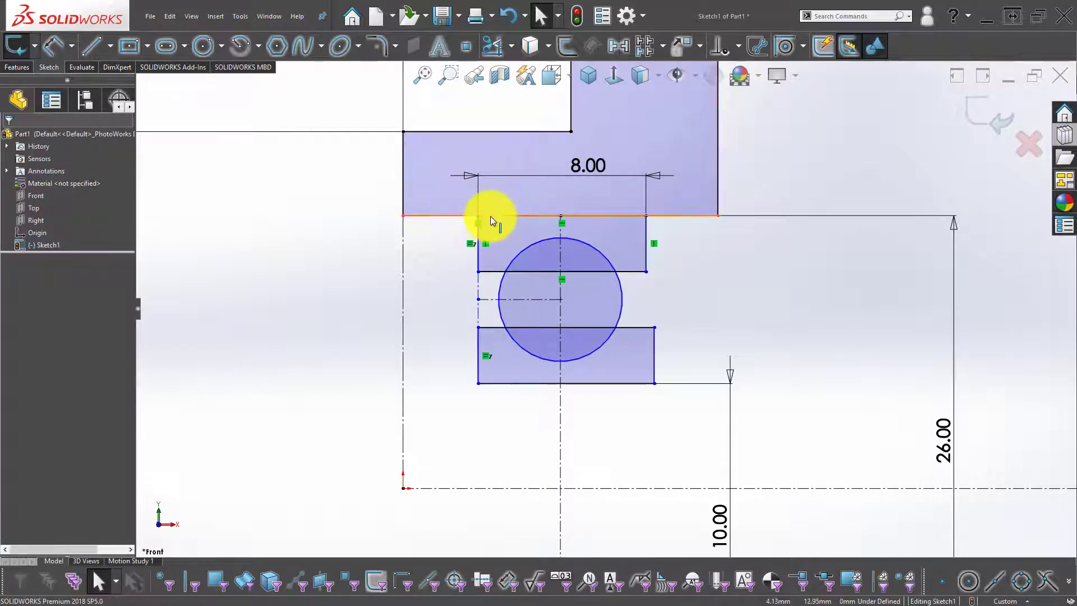
Try to make the upper rectangle's two side edges symmetric about the vertical centerline
click(479, 235)
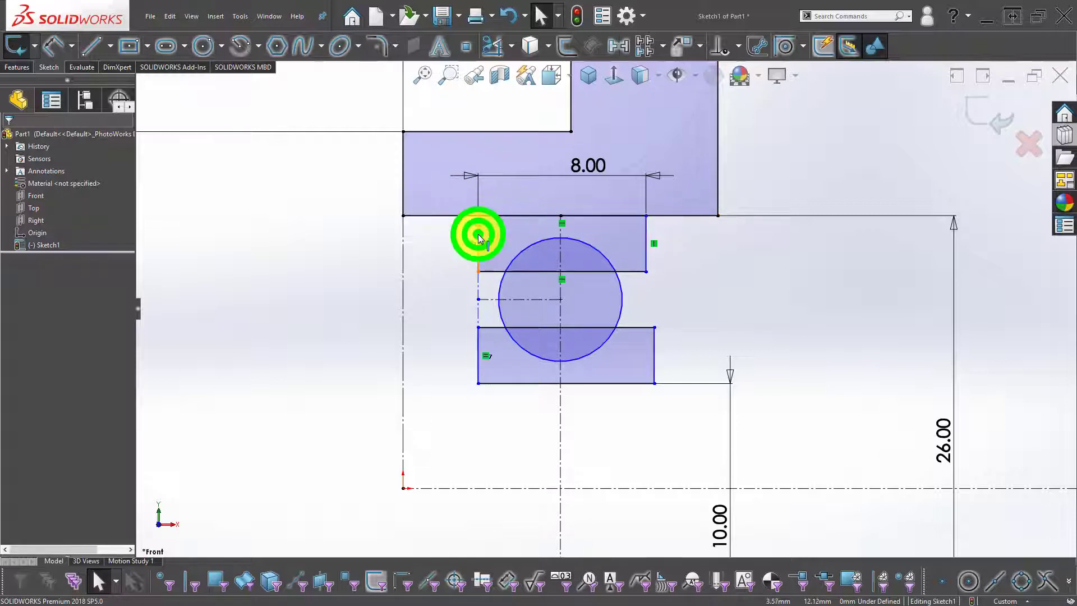
ctrl+click(560, 241)
ctrl+click(647, 230)
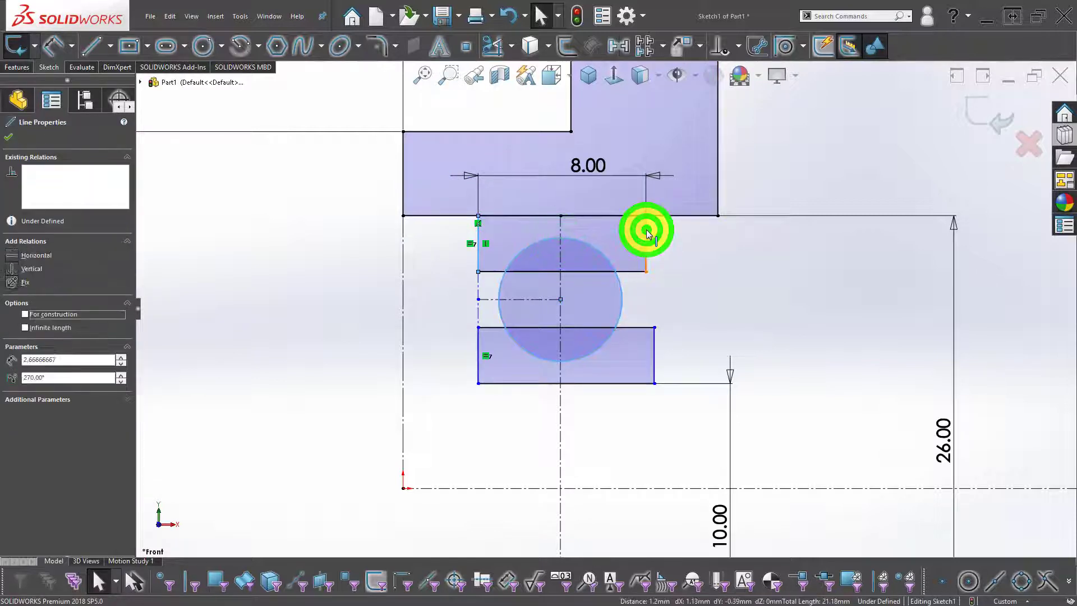
key(Escape)
click(648, 238)
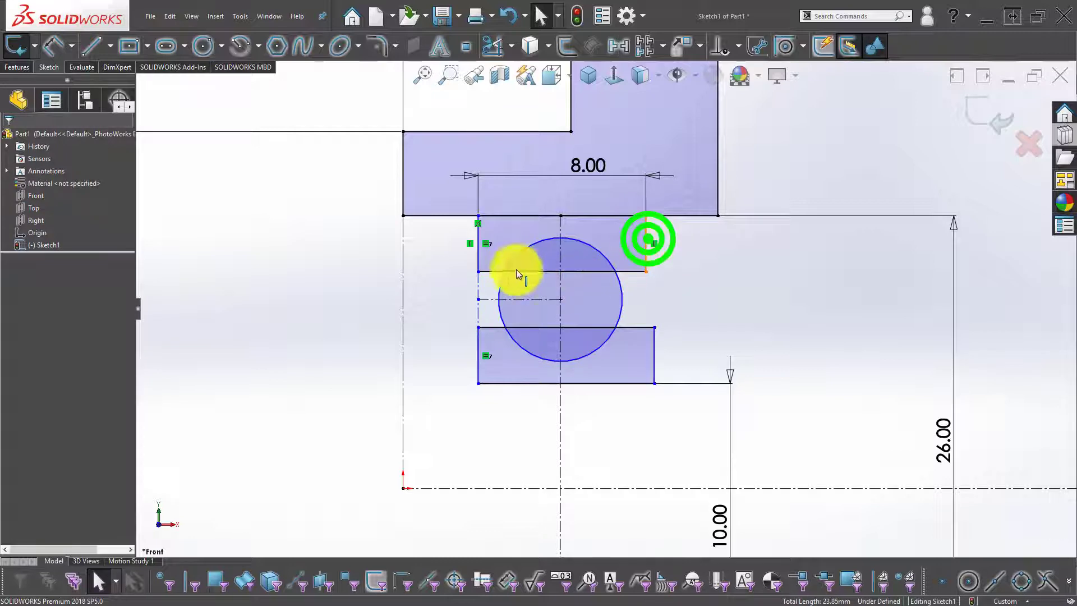
ctrl+click(478, 261)
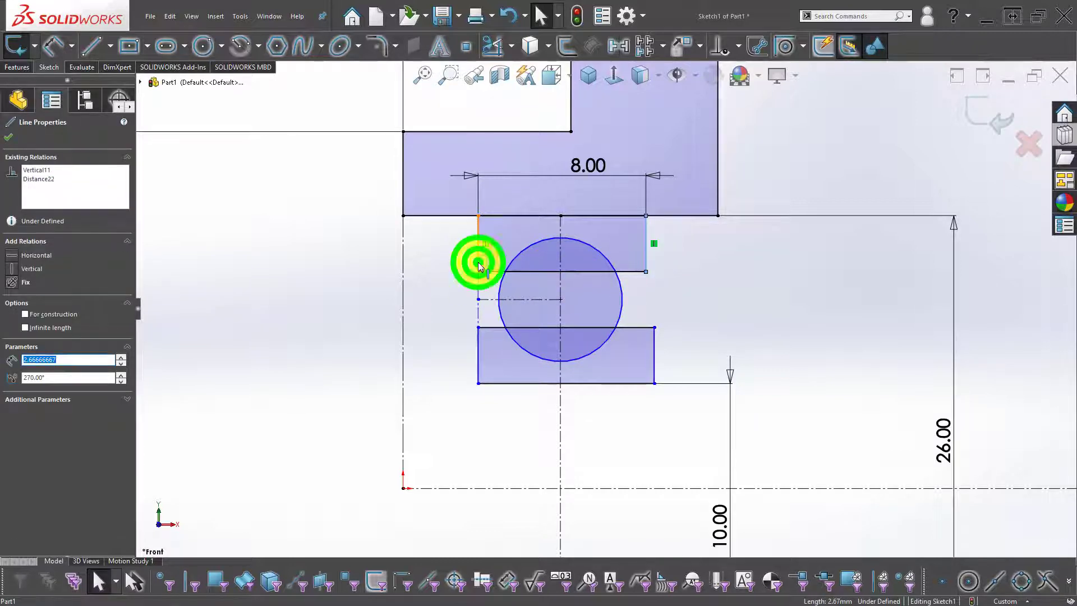
ctrl+click(561, 261)
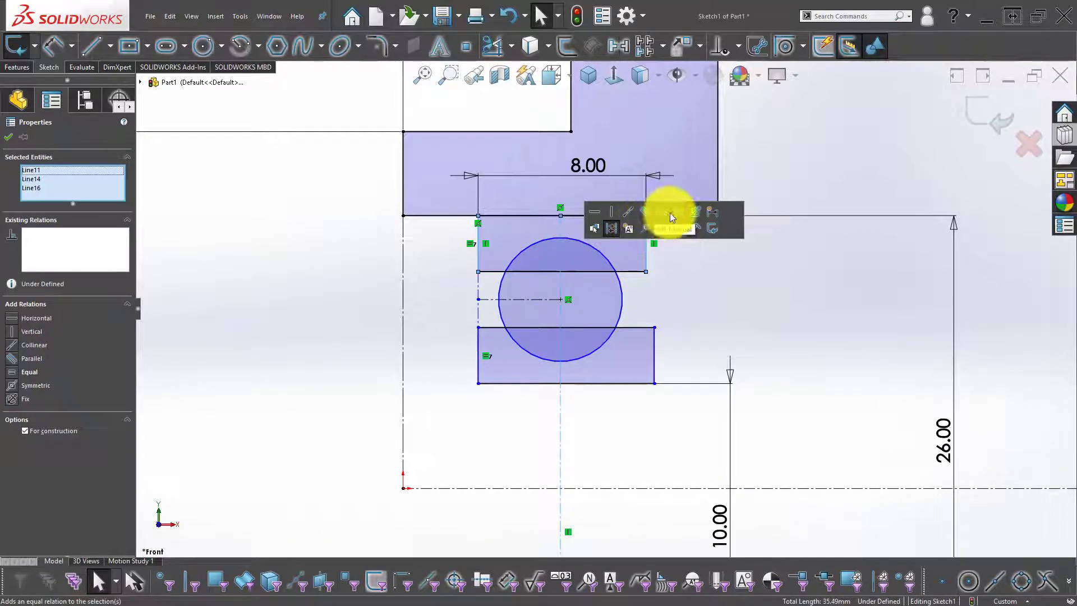
Constrain the vertical centerline's lower endpoint to the midpoint of the lower rectangle's bottom edge
scroll(597, 352, up, 5)
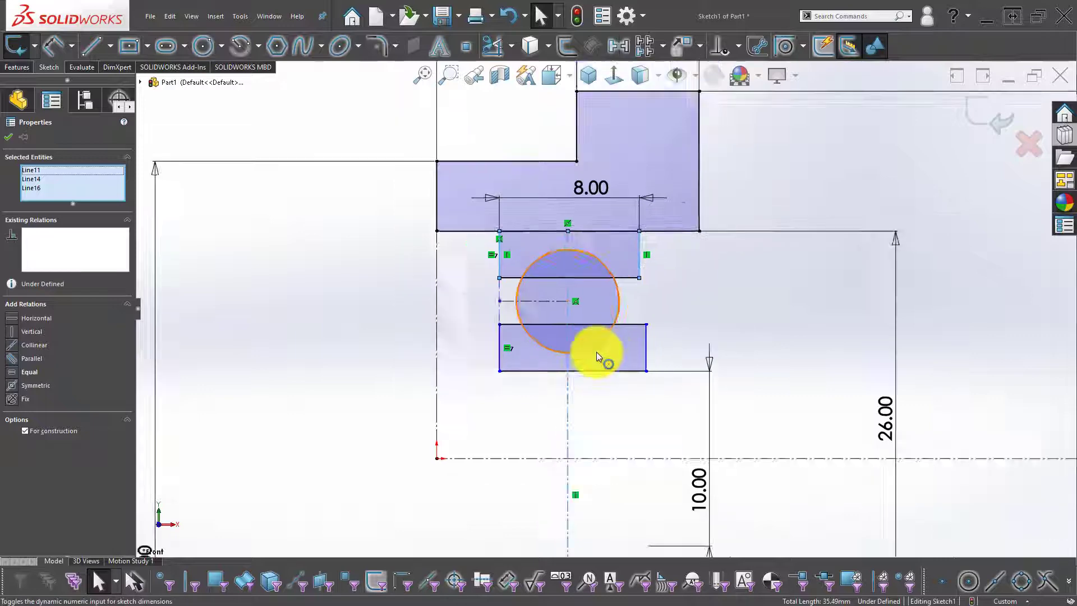
click(591, 489)
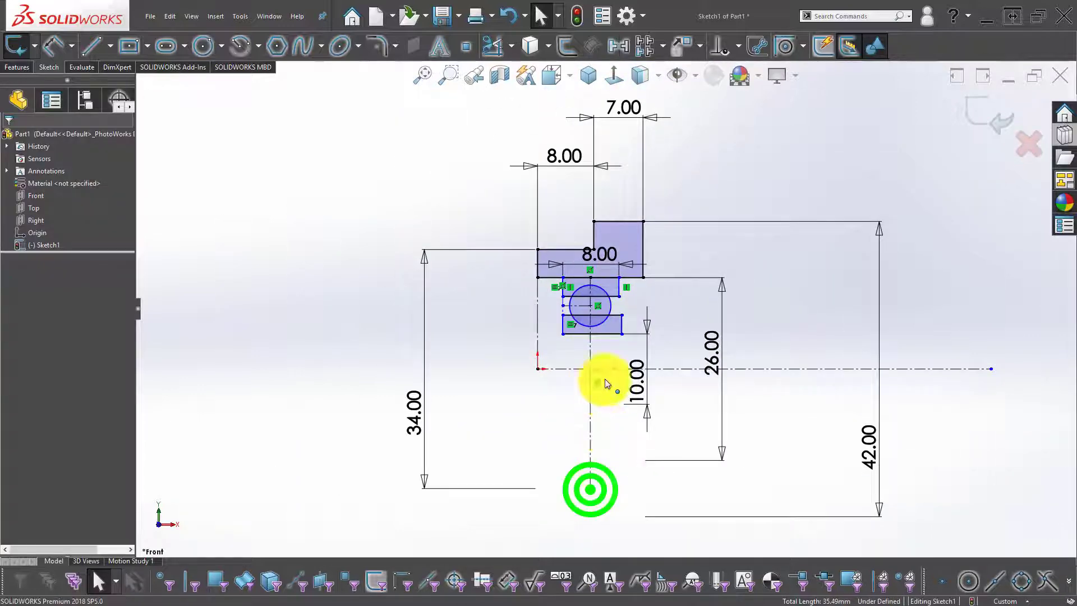
scroll(605, 379, up, 4)
ctrl+click(585, 275)
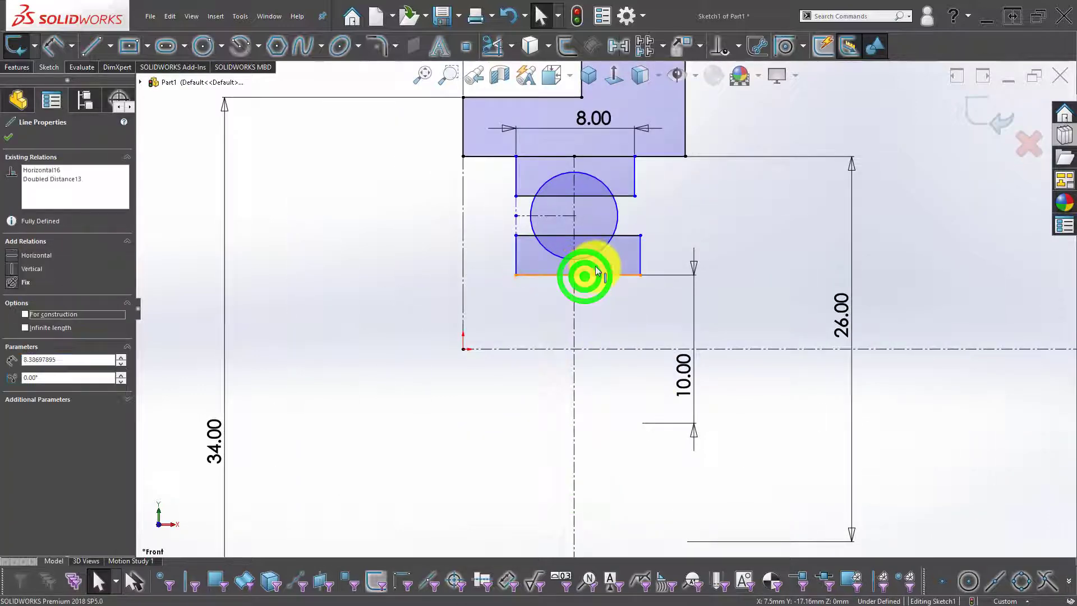
click(621, 225)
click(609, 304)
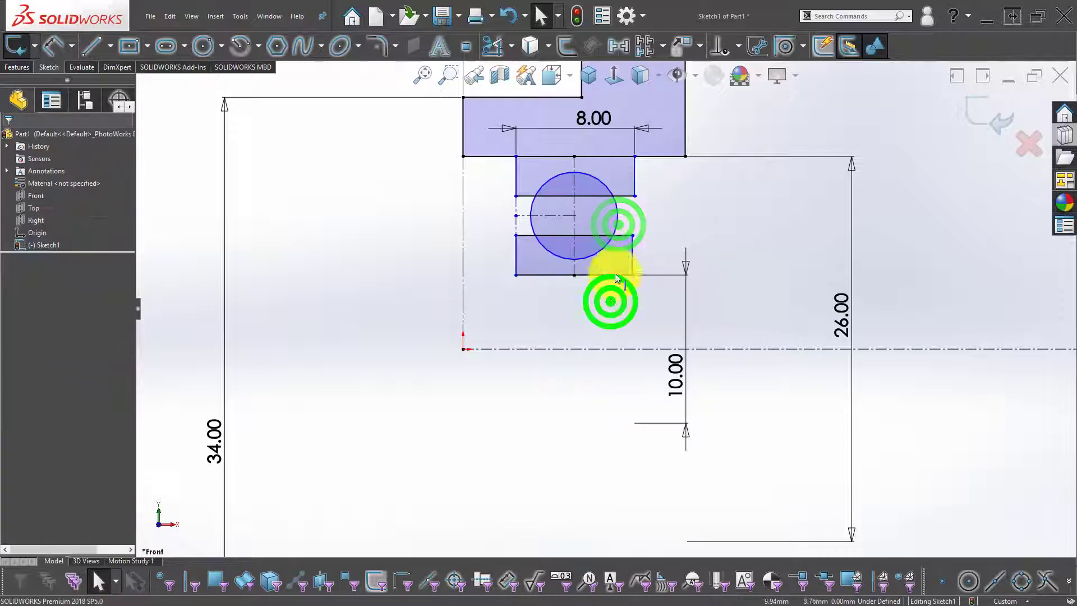
Make the upper rectangle's bottom edge and the lower rectangle's top edge equal in length
click(635, 181)
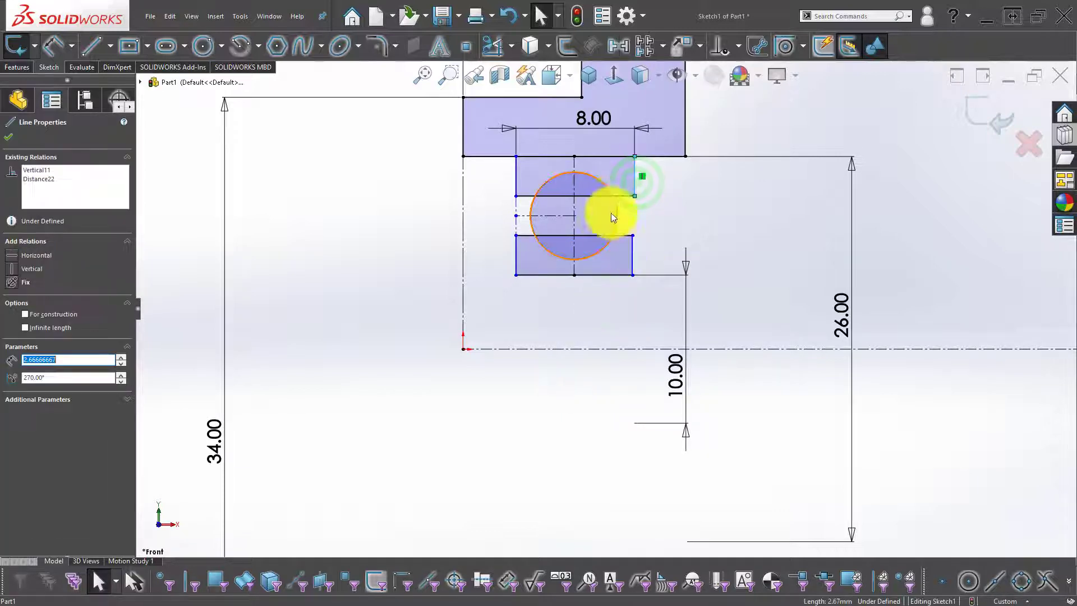
key(Escape)
click(621, 196)
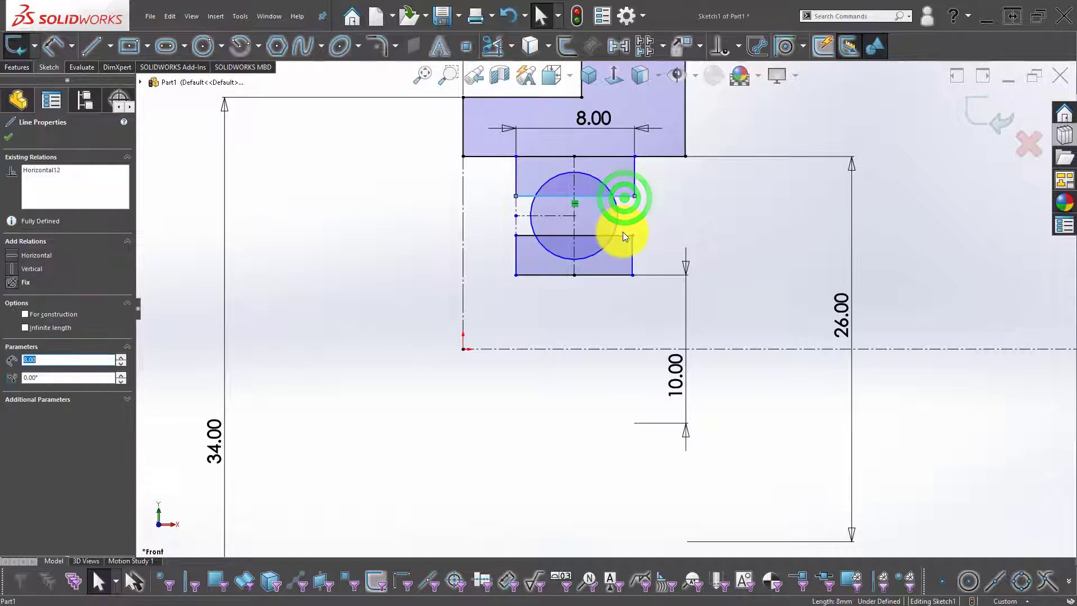
ctrl+click(621, 235)
click(738, 184)
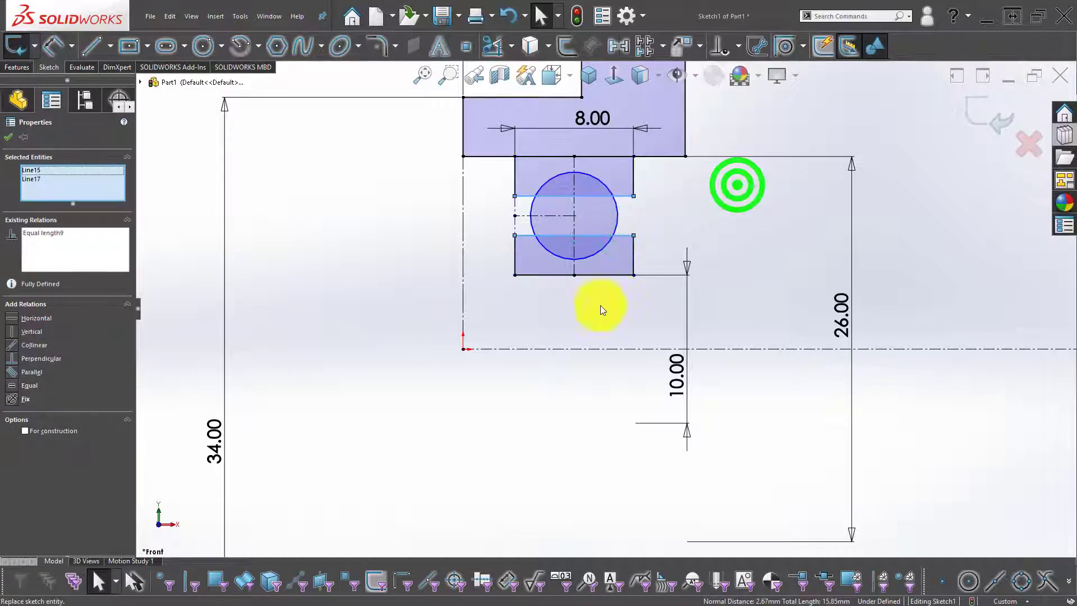
click(581, 326)
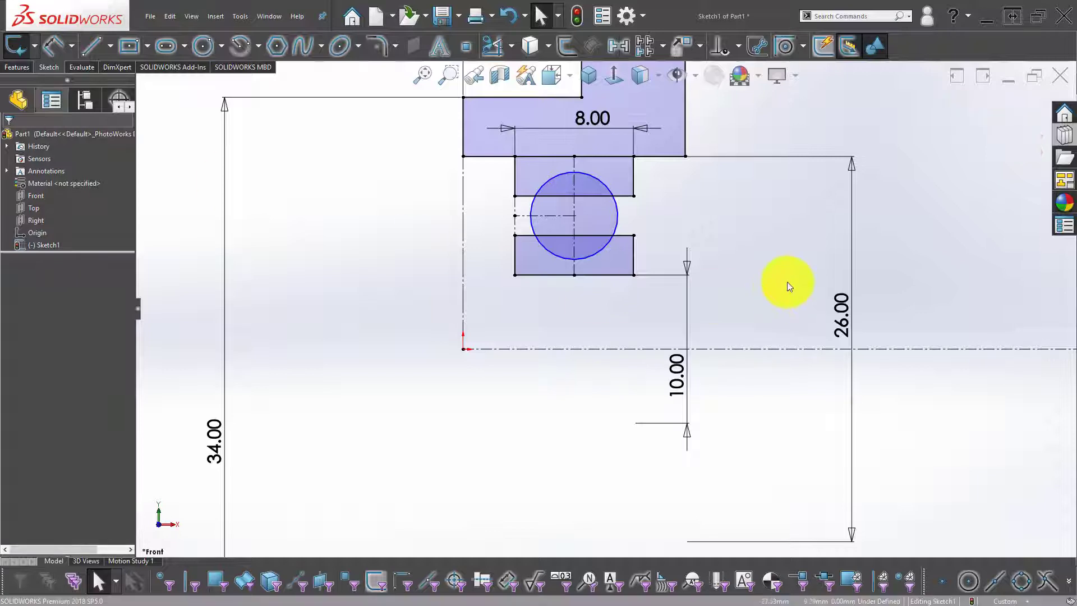
Shrink the circle between the two rectangles to a diameter of about 4.15 mm
drag(584, 173, 581, 187)
scroll(597, 216, down, 4)
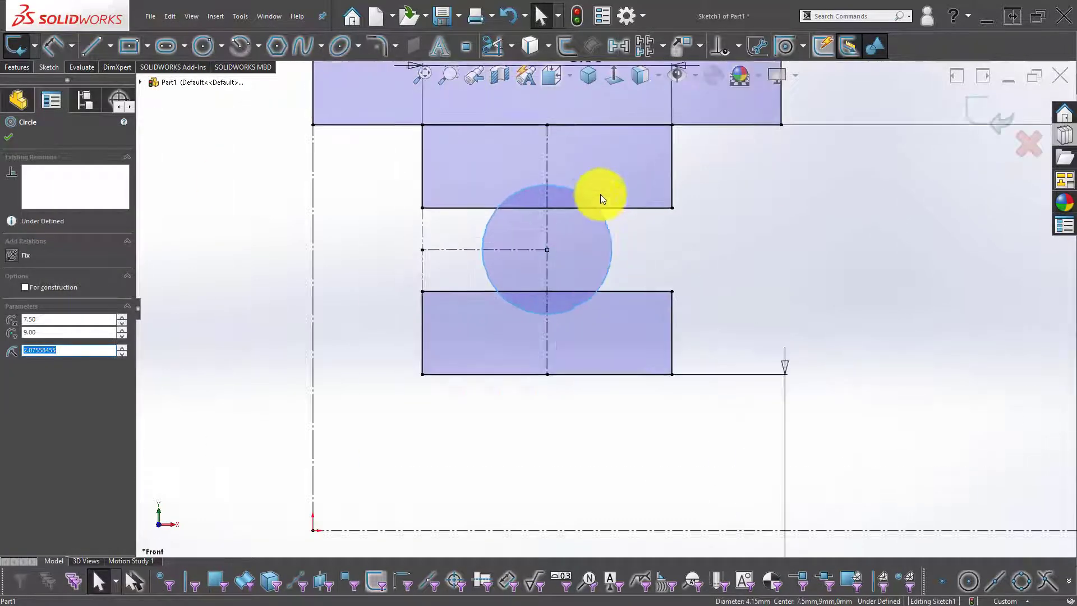
scroll(588, 200, up, 2)
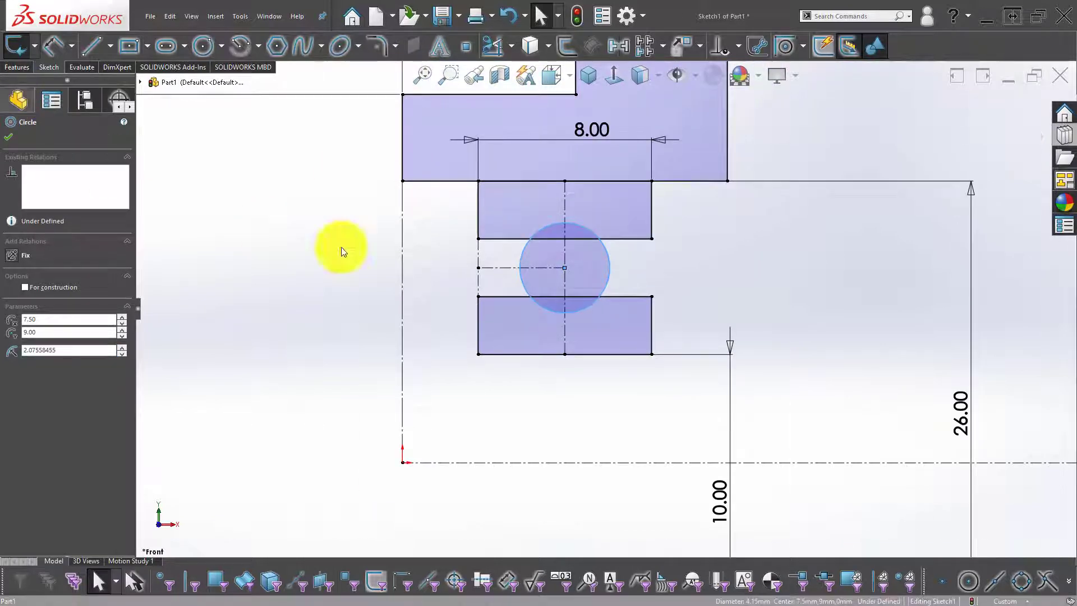
Sketch a chain of four vertical construction lines across the upper rectangle, from its top edge to its bottom edge, beside the circle
click(111, 49)
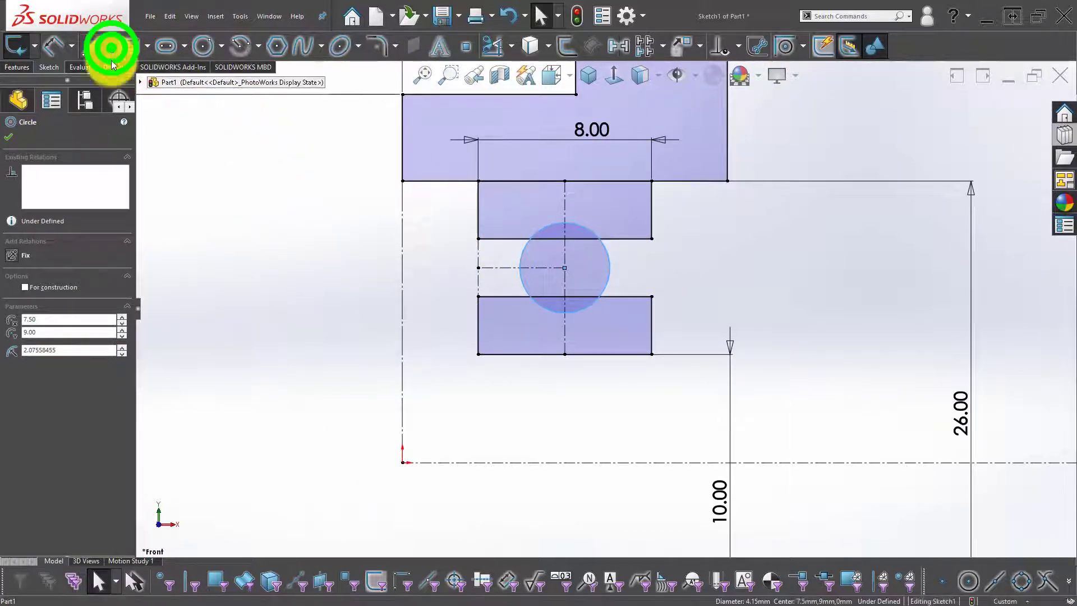
click(111, 73)
scroll(455, 185, down, 2)
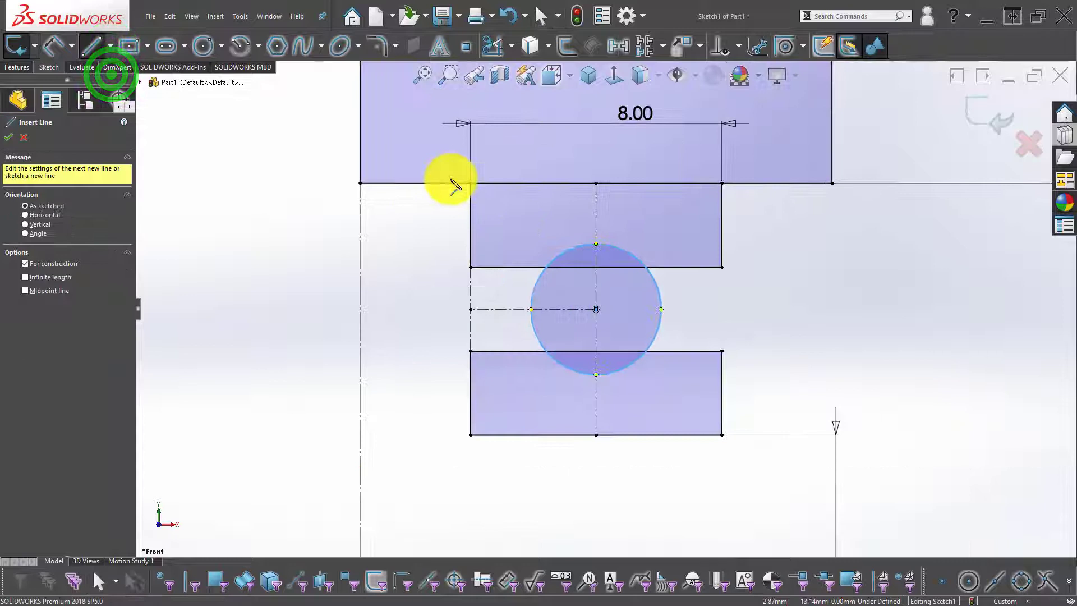
click(508, 183)
click(509, 205)
click(509, 230)
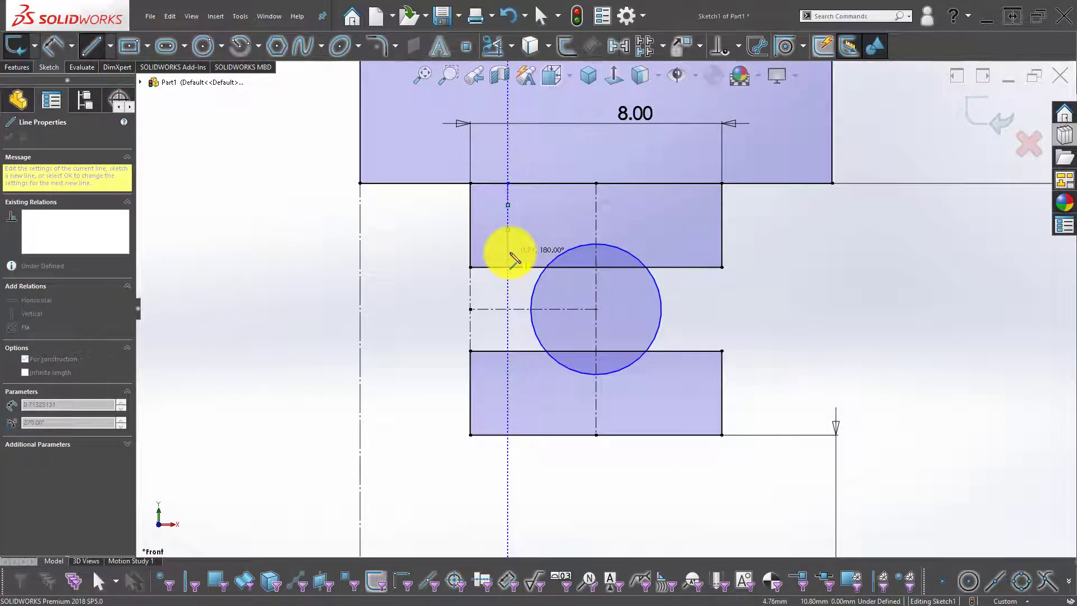
click(507, 264)
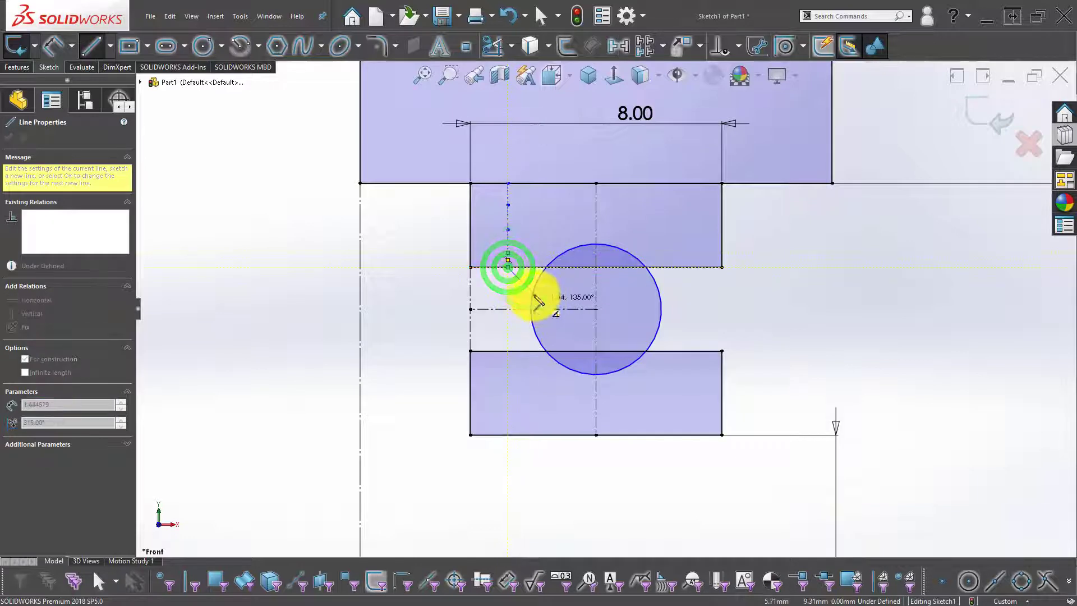
key(Escape)
click(508, 238)
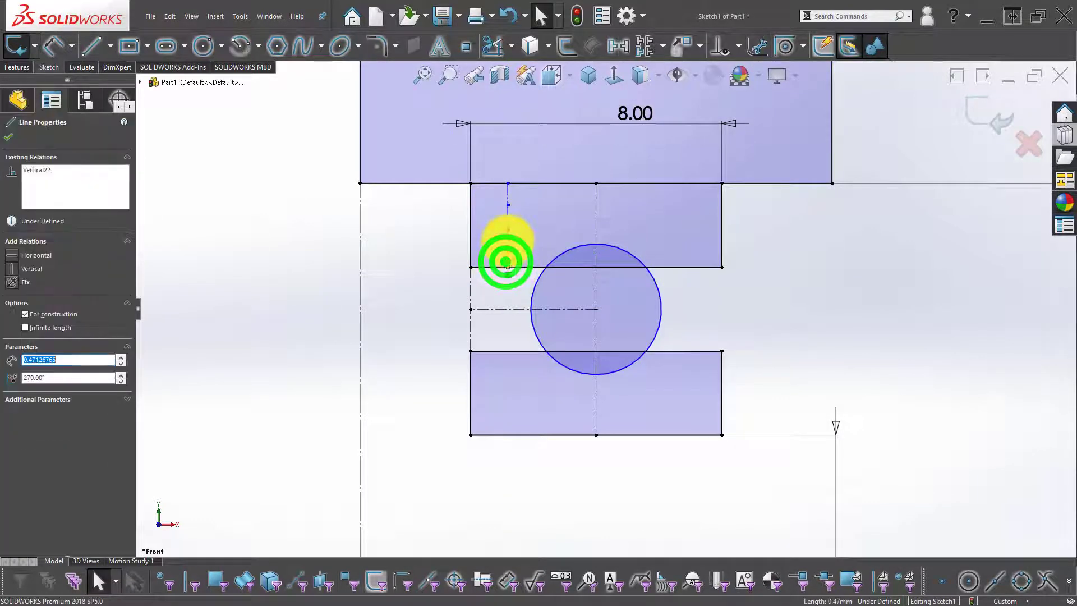
ctrl+click(508, 214)
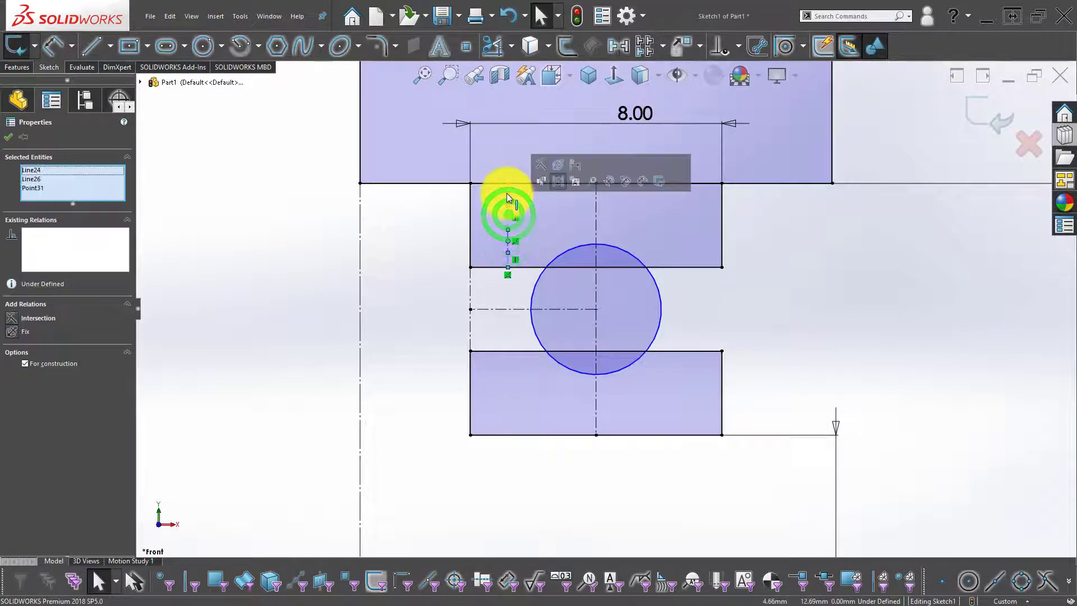
scroll(516, 207, down, 4)
key(Escape)
Make the four vertical construction segments in the upper rectangle equal in length
click(523, 204)
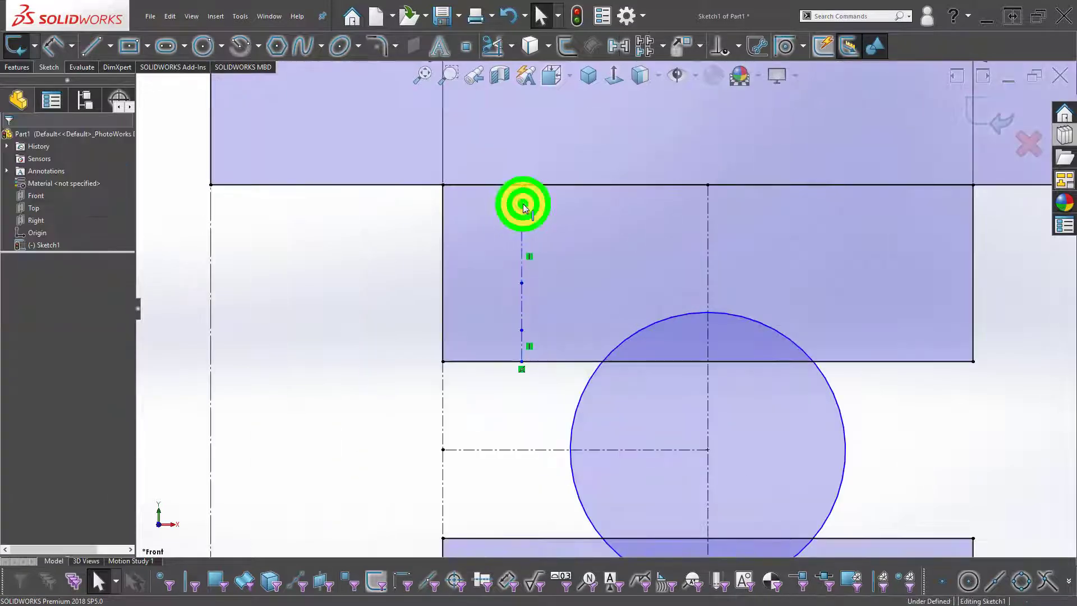
ctrl+click(523, 242)
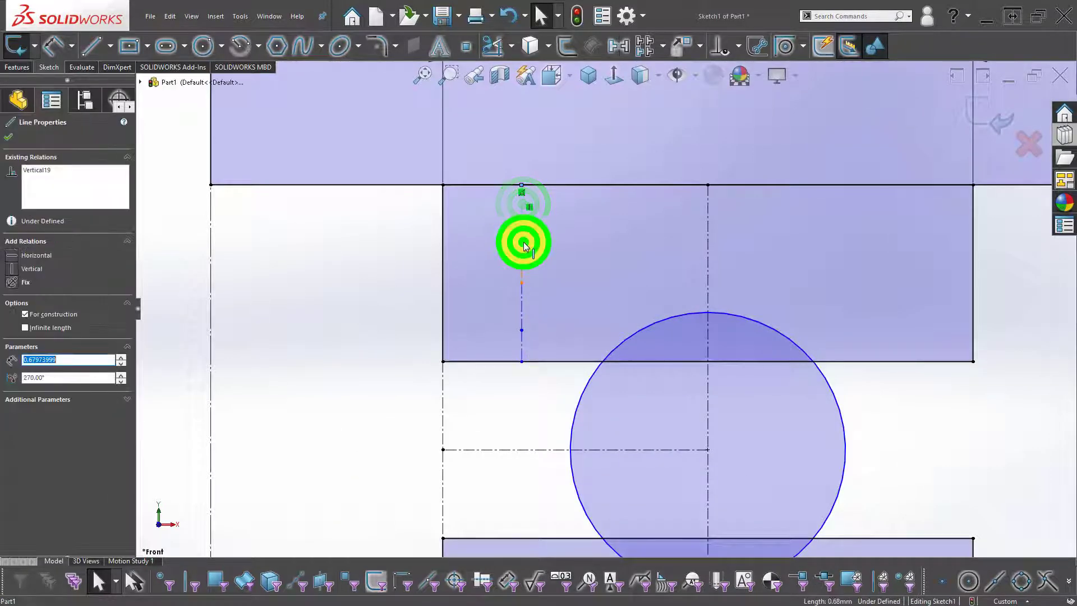
ctrl+click(522, 341)
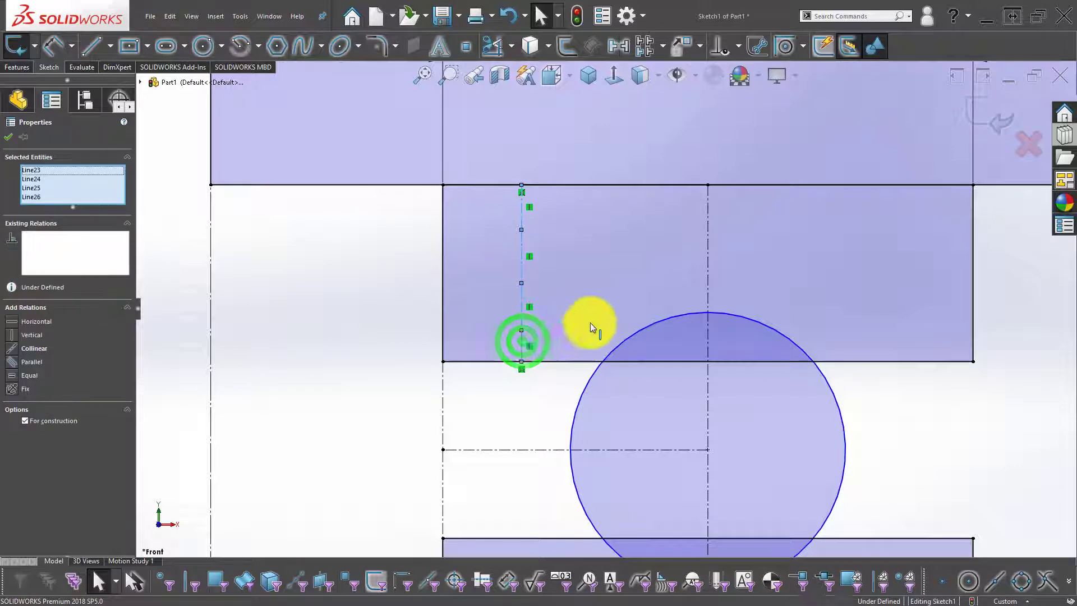
click(620, 288)
click(540, 415)
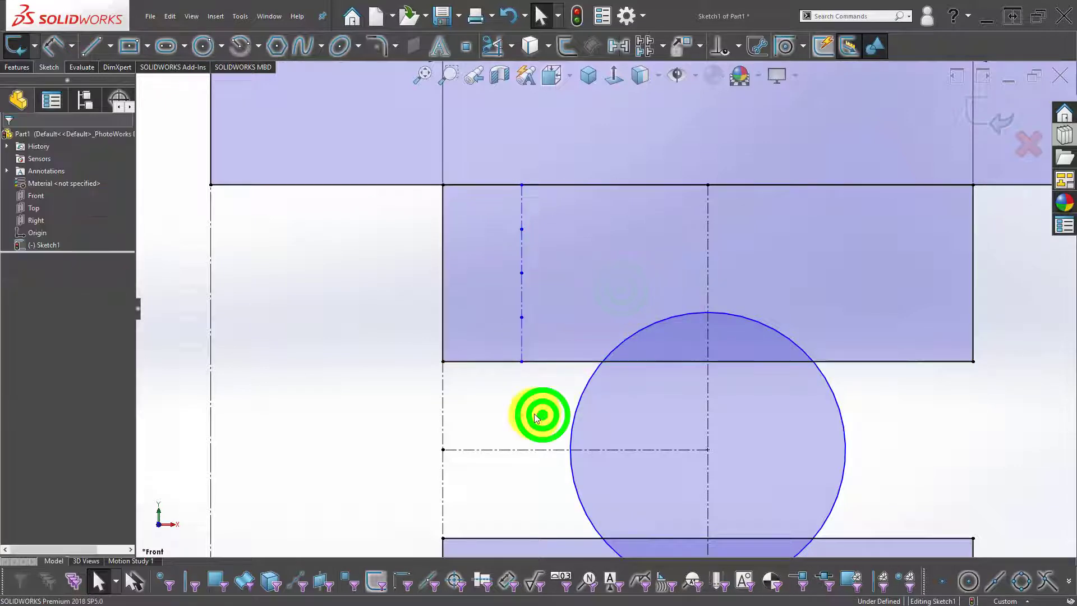
Sketch a construction line from the lowest division point of the vertical chain to the circle's top point and make it horizontal
key(f)
click(109, 43)
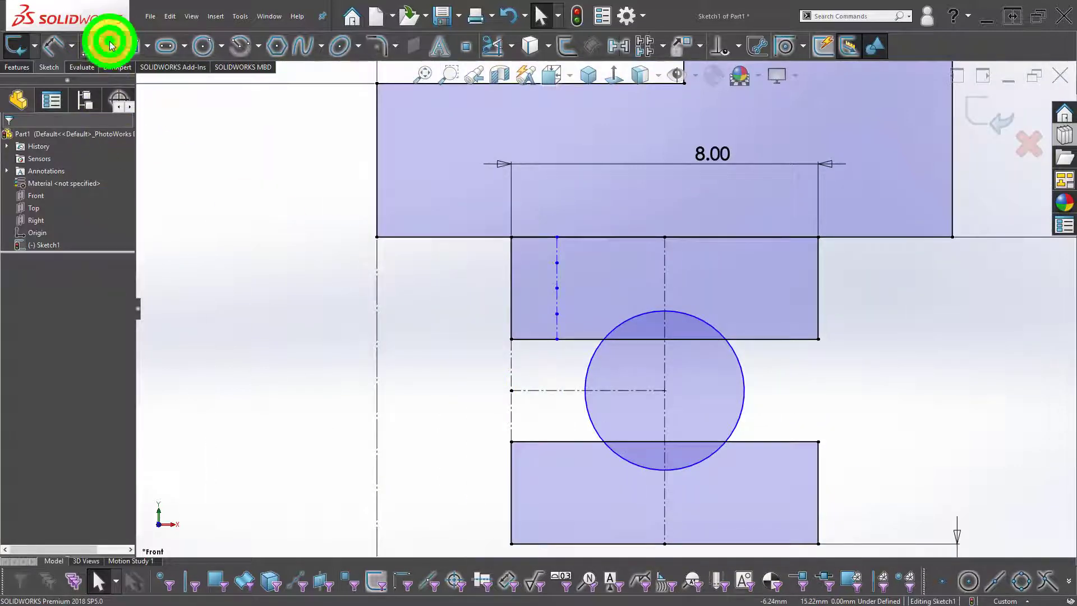
click(109, 73)
click(556, 314)
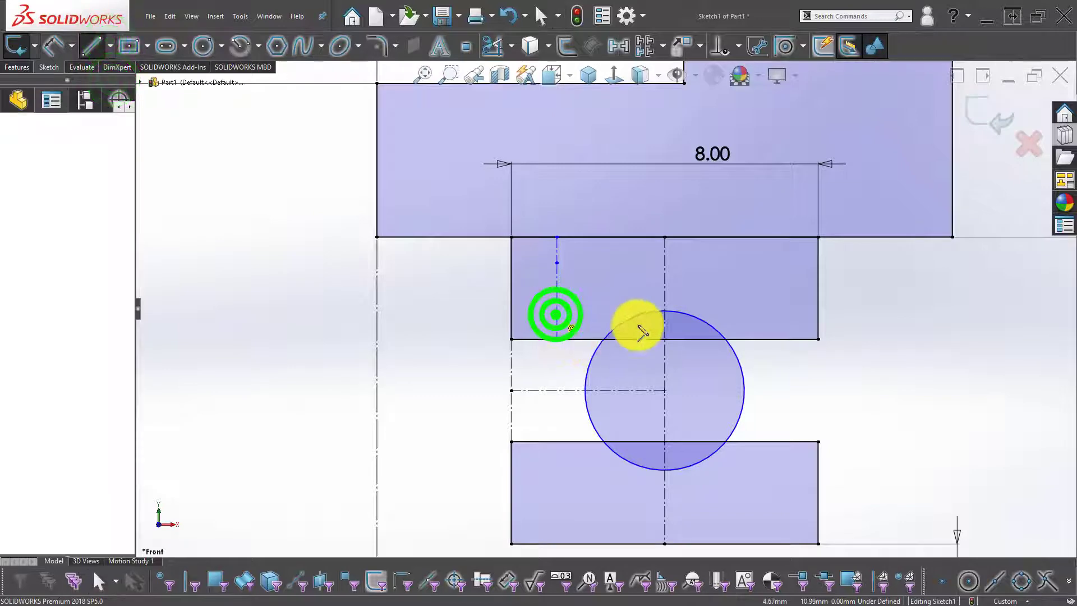
click(665, 310)
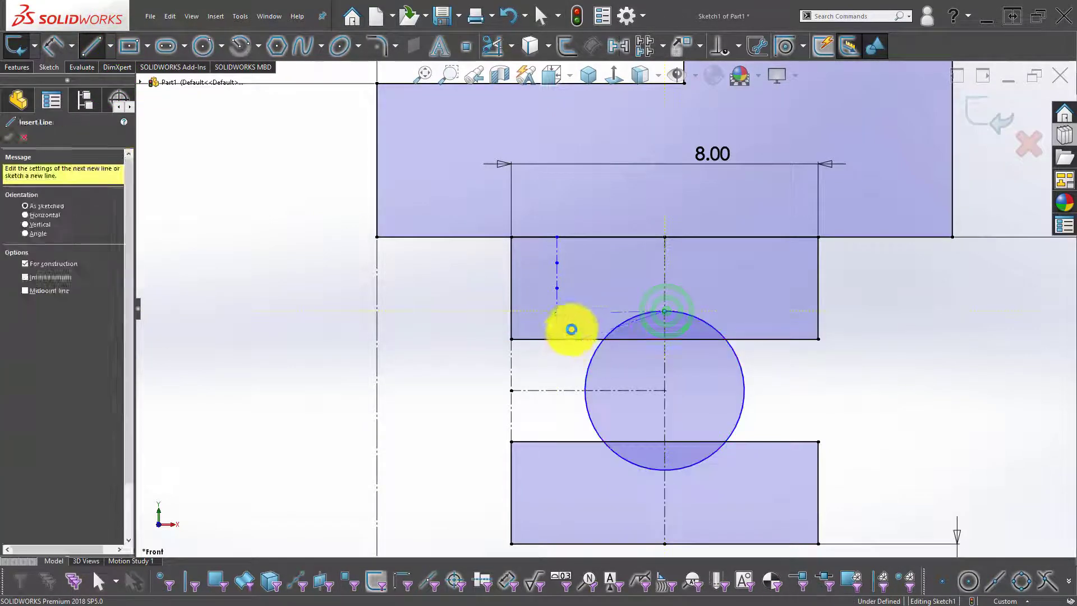
key(Escape)
click(589, 312)
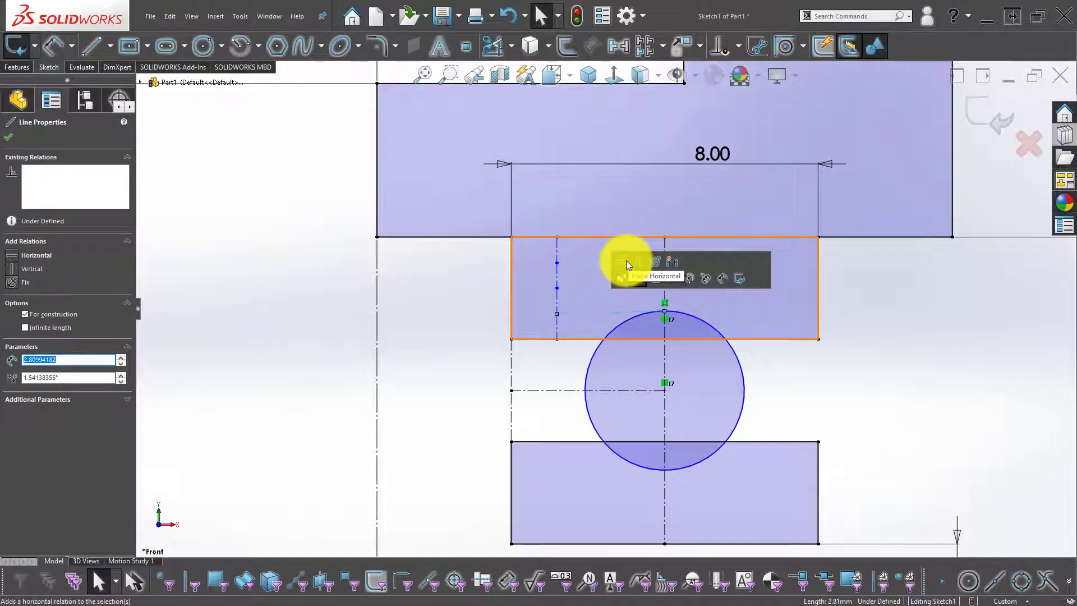
click(627, 262)
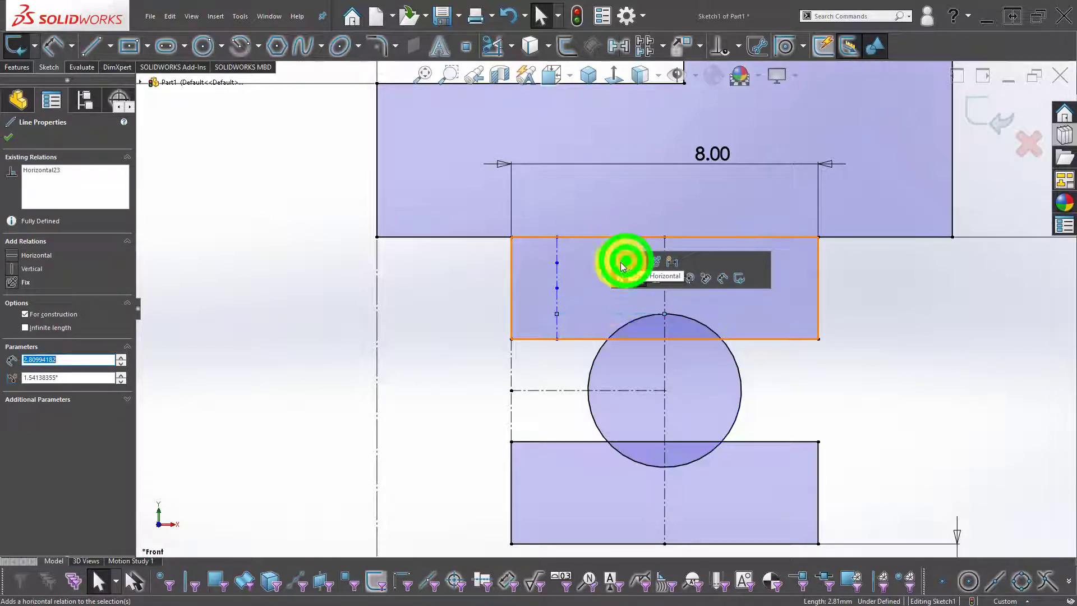
click(459, 367)
Start a Revolve of the sketch, picking the stepped profile and all three regions of the circle as contours
scroll(656, 381, up, 5)
scroll(685, 372, down, 2)
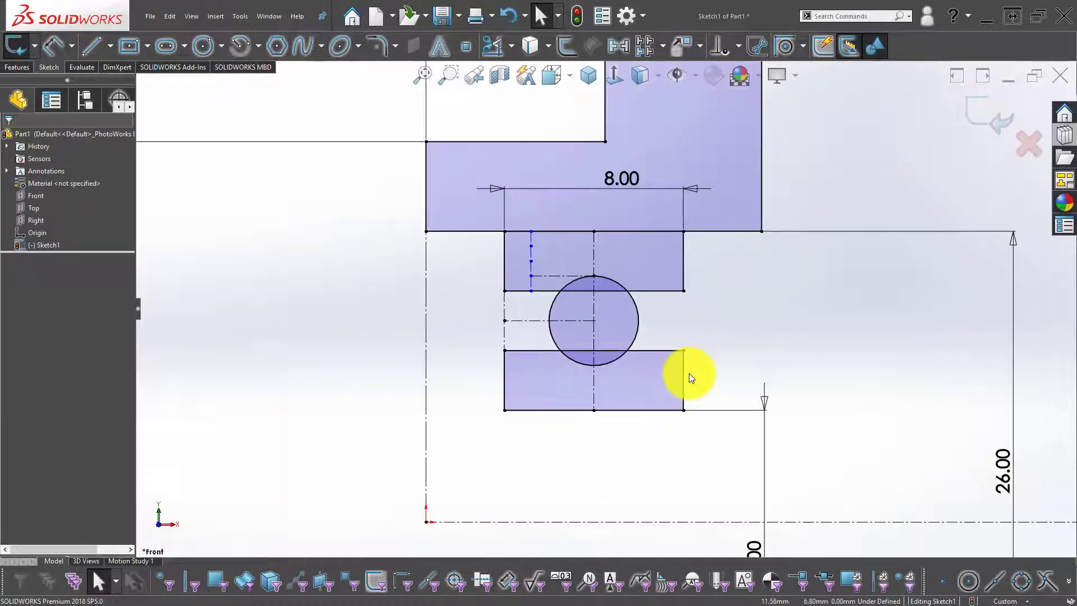
scroll(690, 376, up, 2)
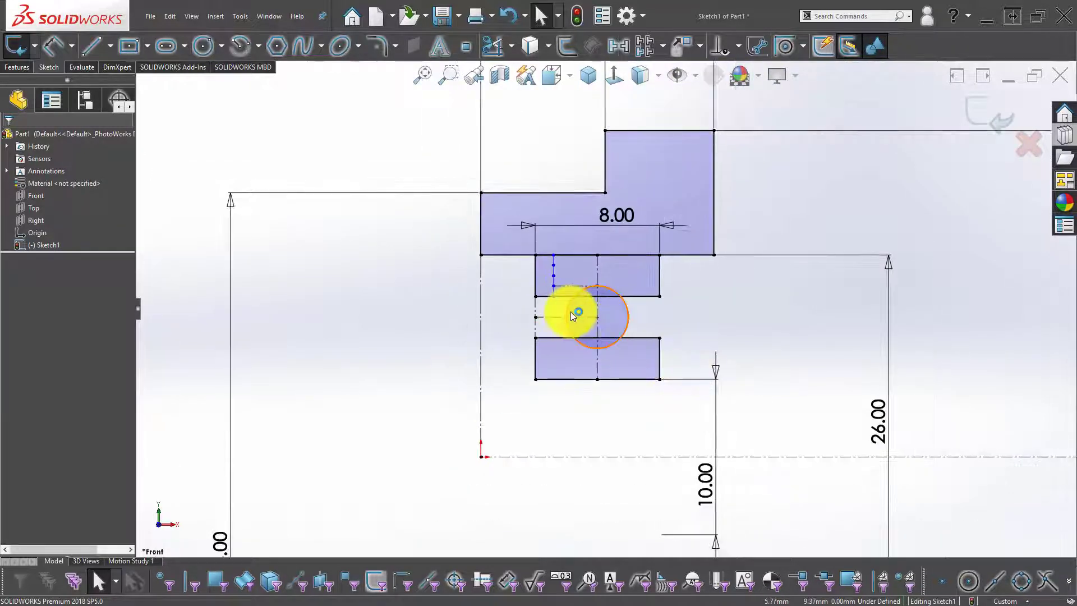
click(251, 230)
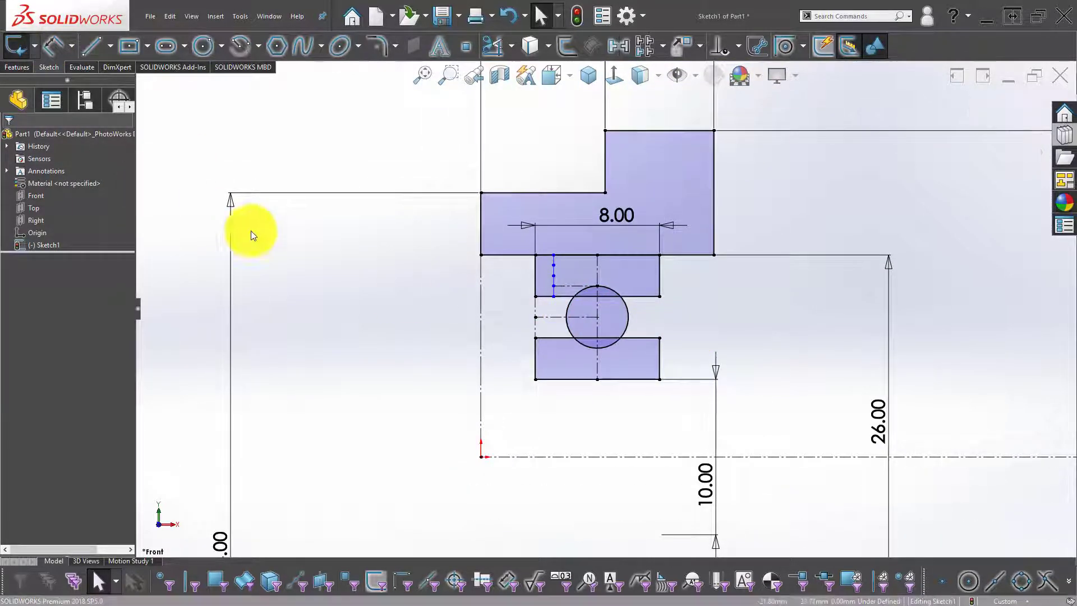
scroll(349, 304, up, 3)
click(16, 63)
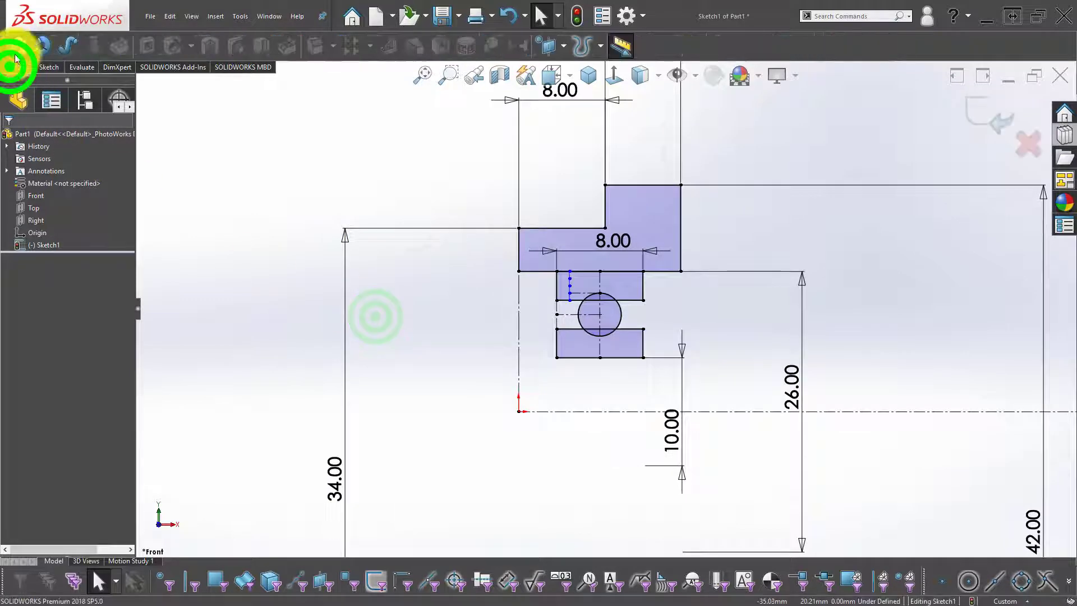
click(47, 49)
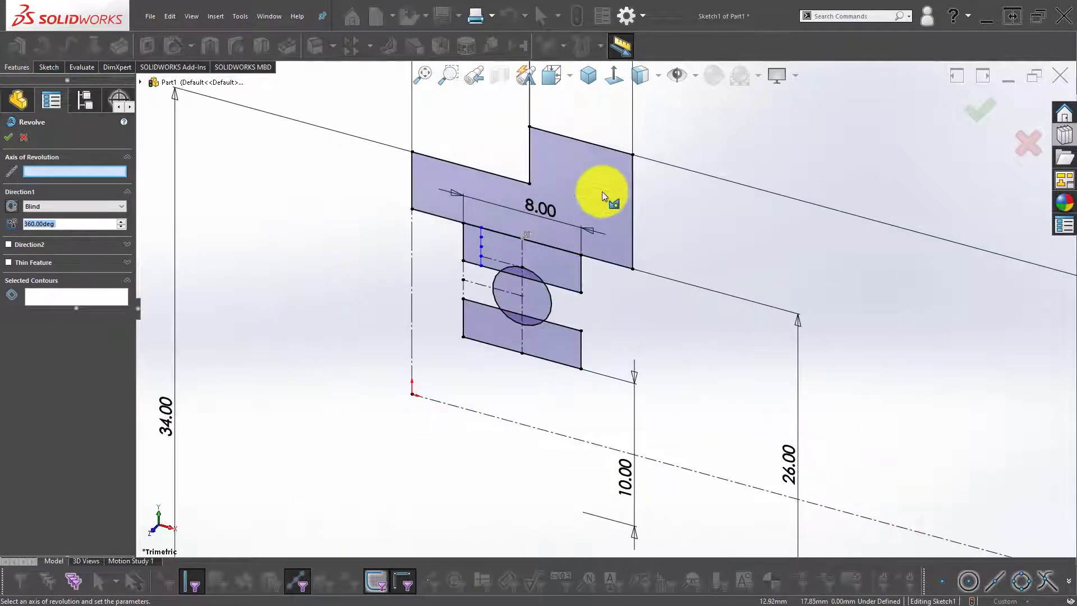
click(581, 196)
click(536, 302)
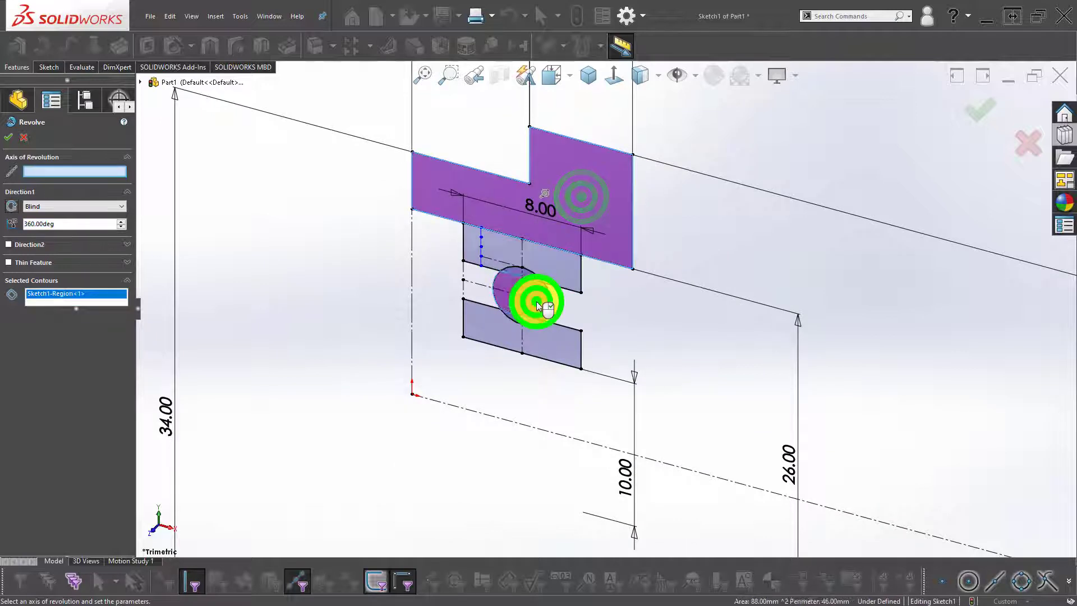
click(528, 274)
click(526, 321)
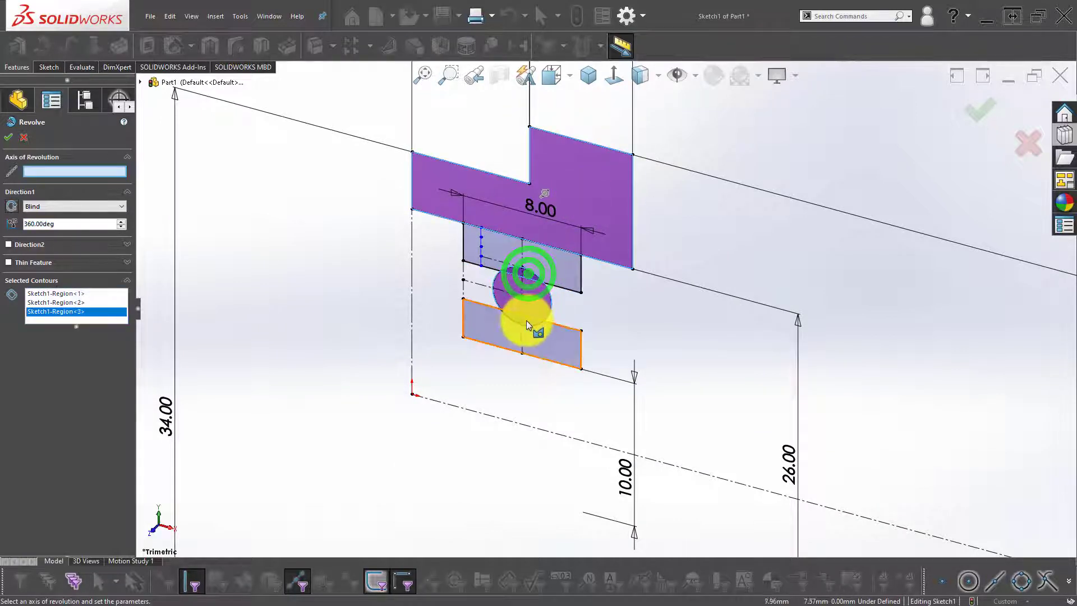
click(31, 280)
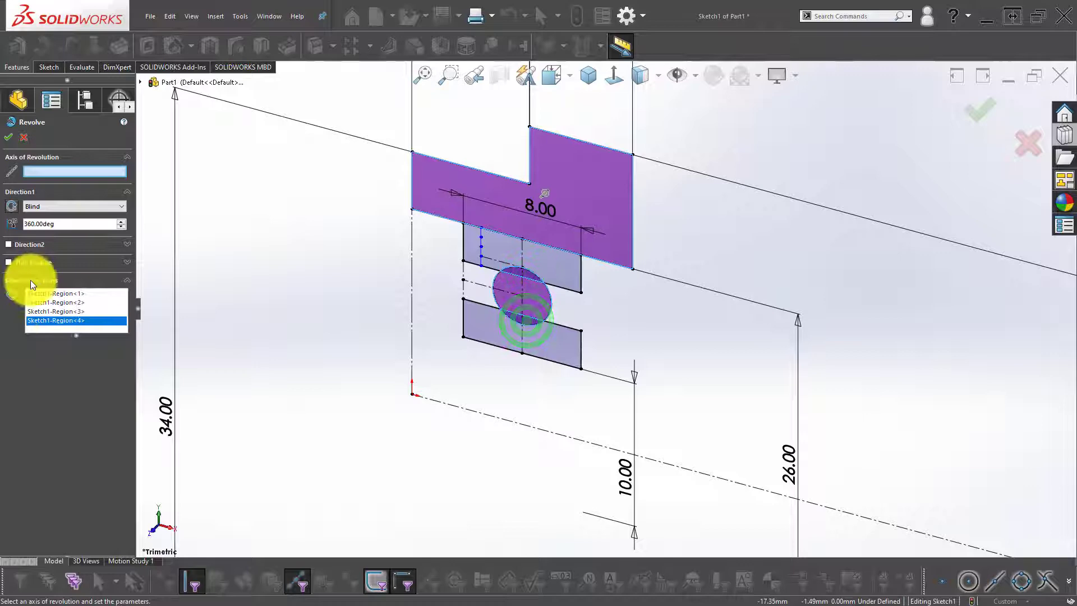
Revolve the chosen contours 360° about the horizontal centerline through the origin
click(65, 169)
click(495, 418)
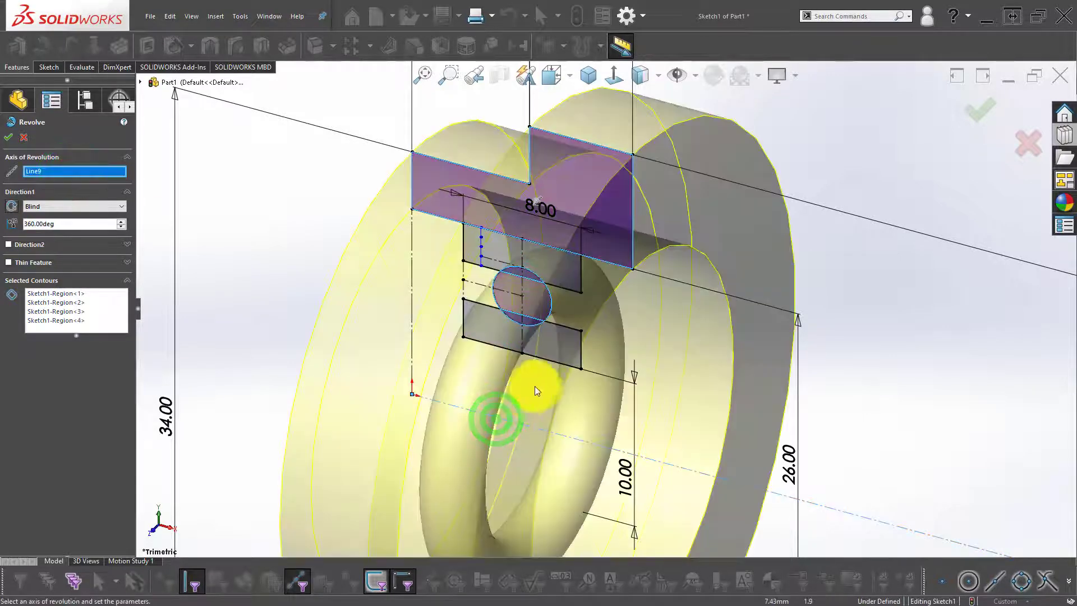
middle_drag(537, 391, 544, 303)
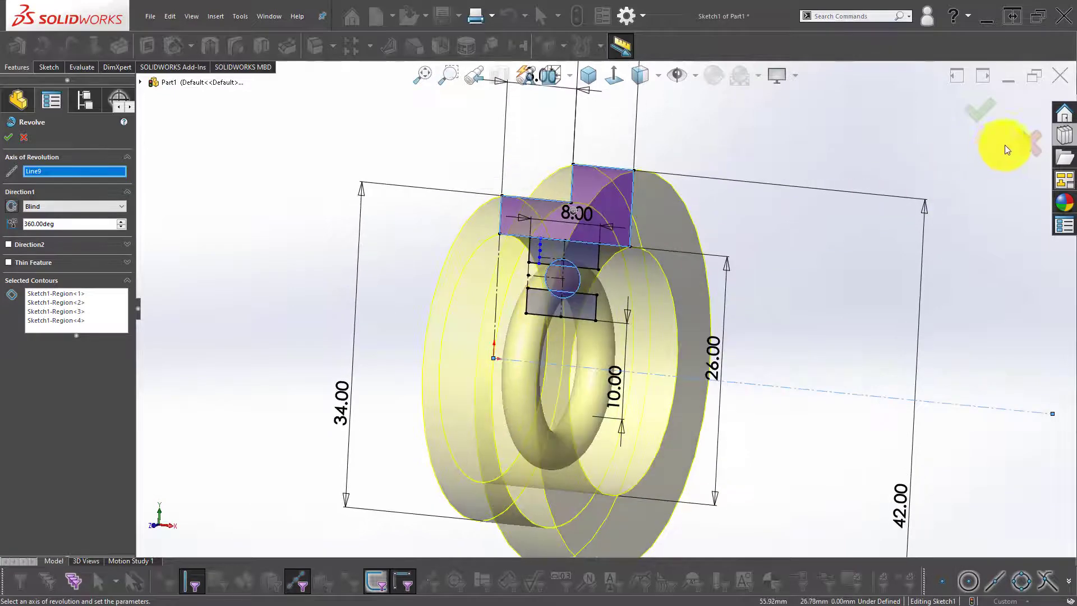
click(978, 115)
Start a second Revolve from Sketch1, picking the upper and lower rectangle regions beside the circle as contours
middle_drag(601, 281, 558, 284)
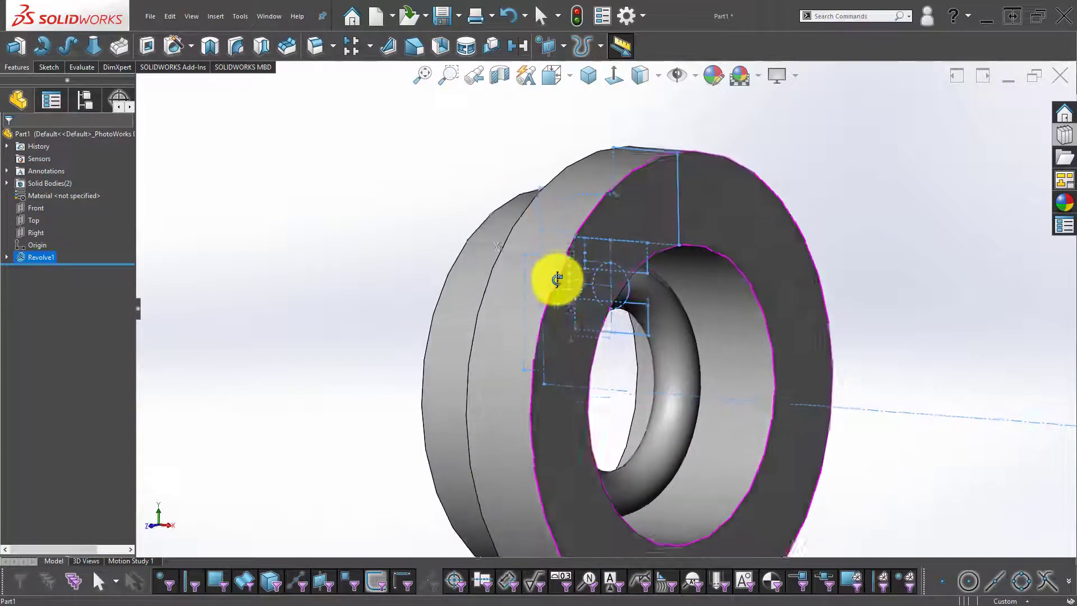
click(8, 258)
click(49, 270)
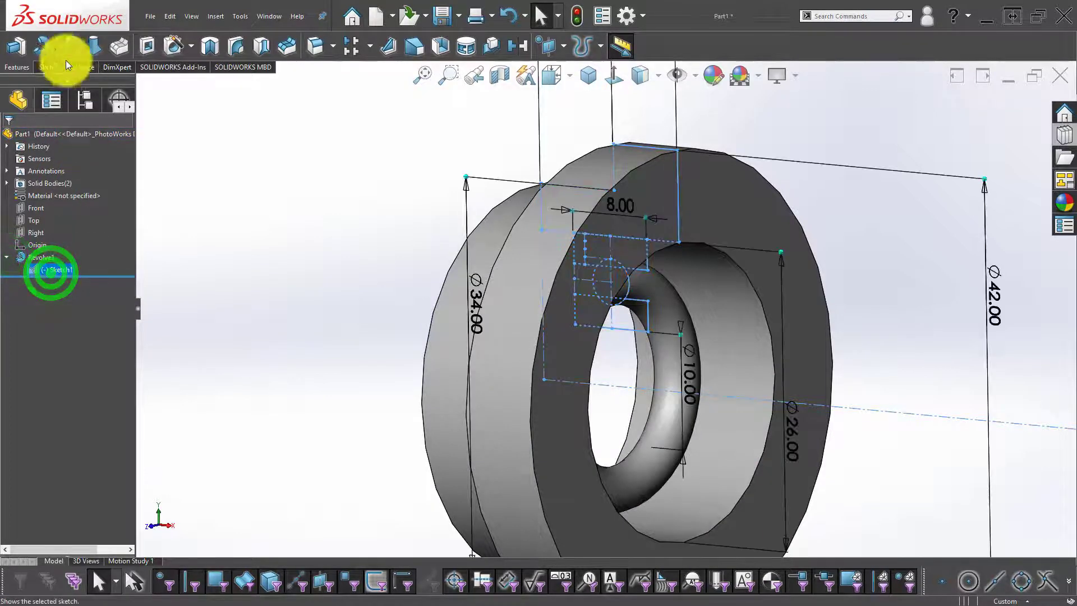
scroll(633, 284, down, 5)
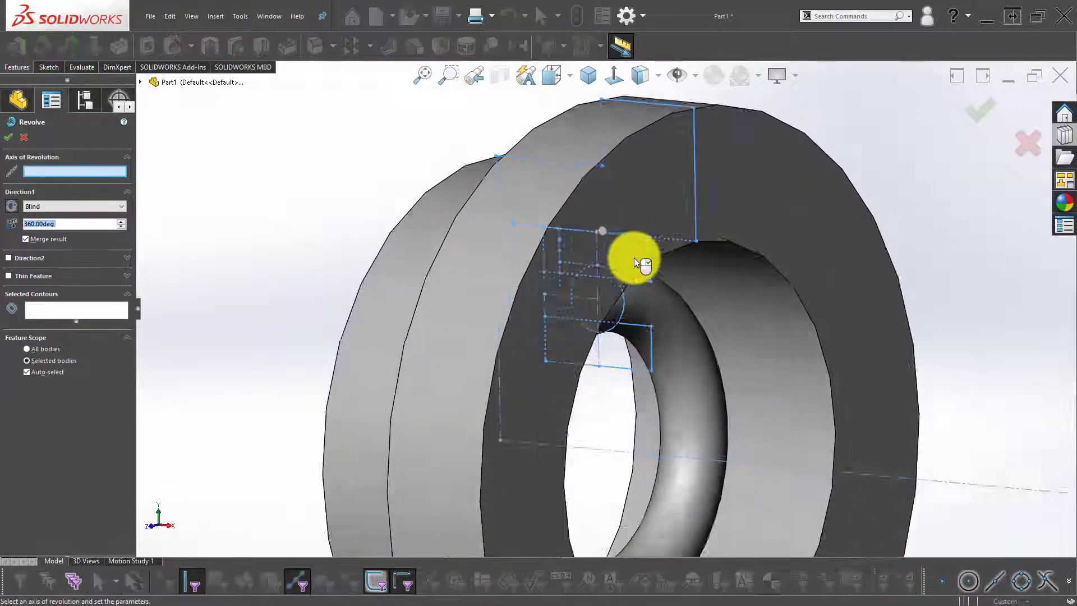
click(634, 258)
click(634, 367)
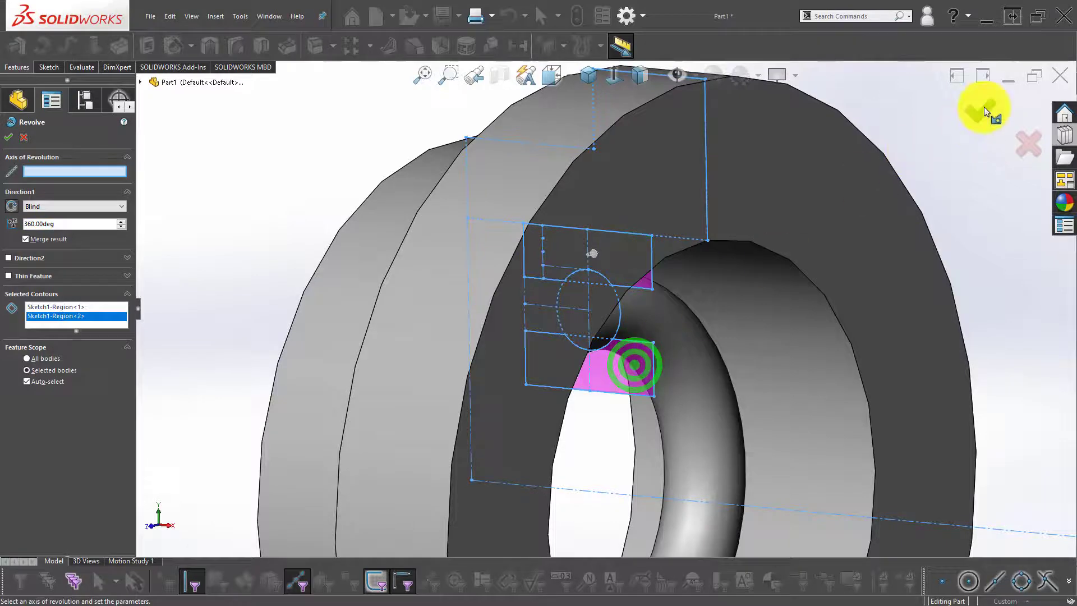
Revolve the two rectangle regions 360° about the horizontal centerline as separate bodies, without merging the result
click(111, 174)
scroll(486, 356, up, 4)
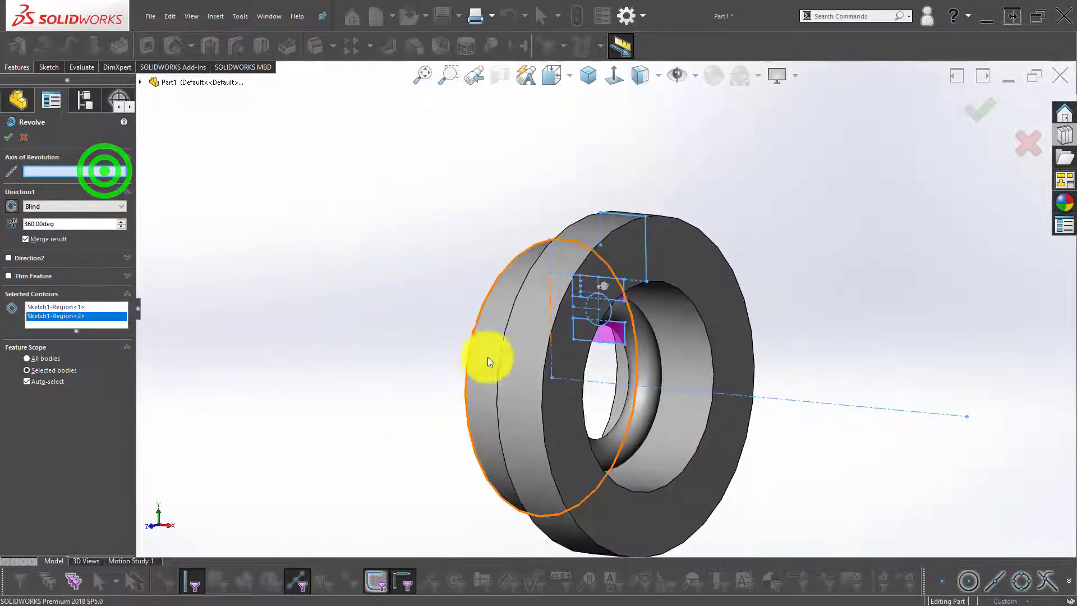
click(710, 396)
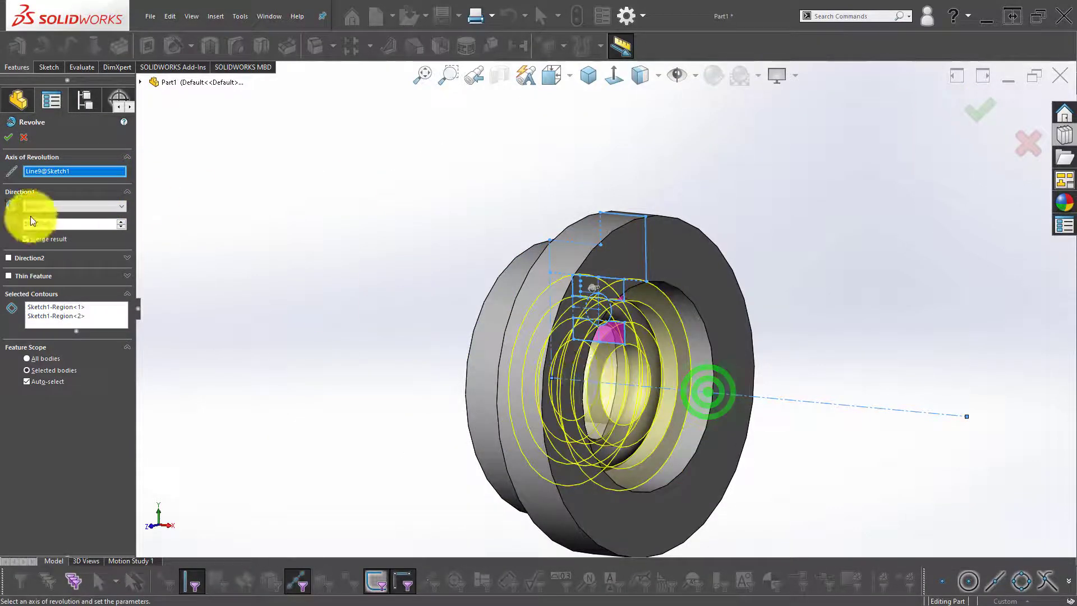
click(42, 240)
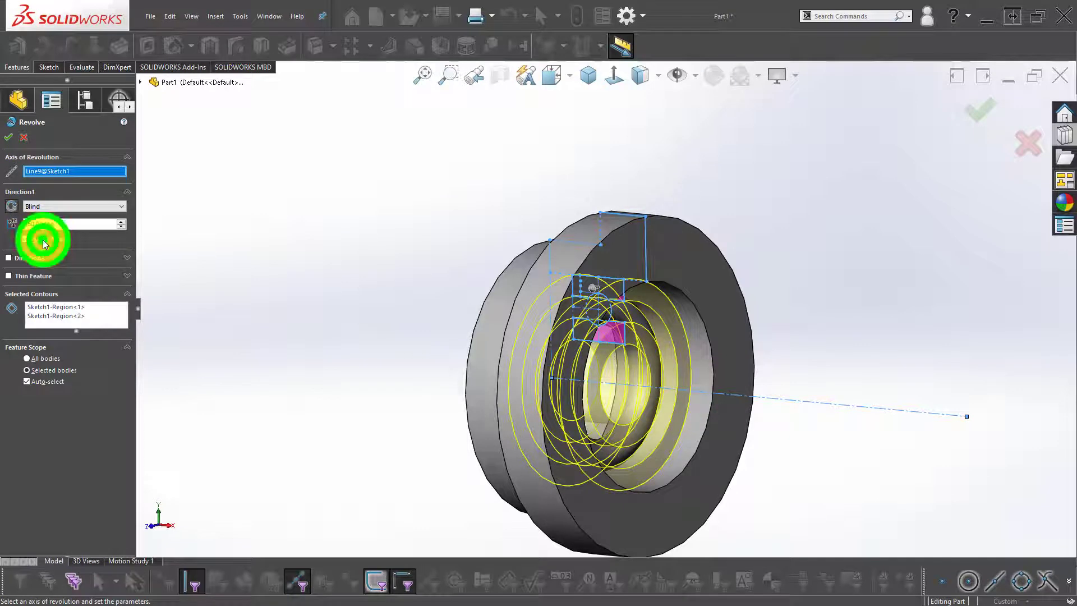
click(980, 111)
Inspect the revolved bodies in a section view on the Front plane, then turn the section off
click(501, 76)
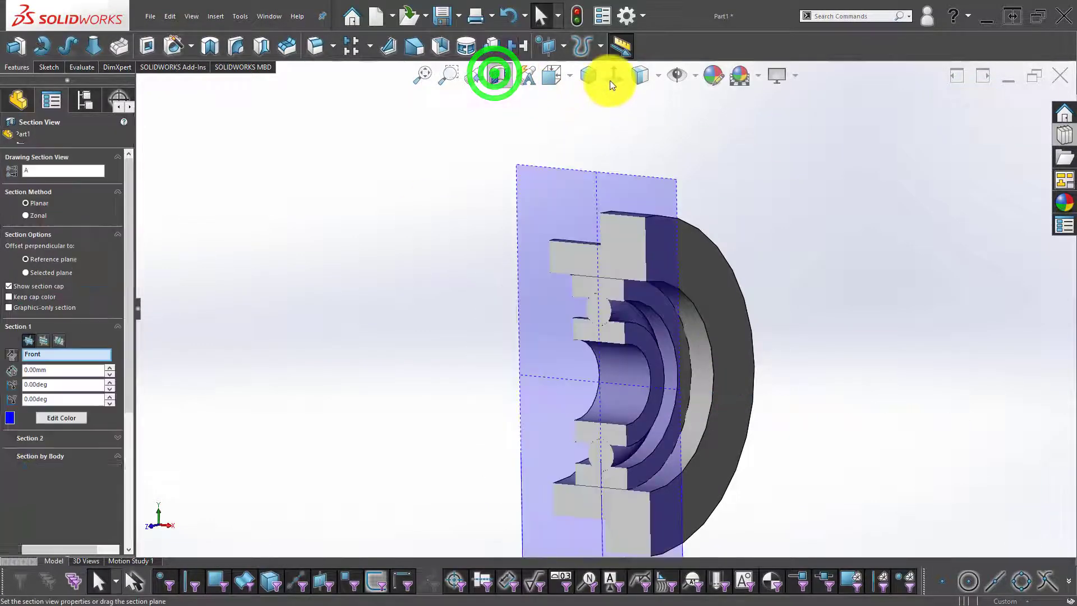
click(612, 77)
click(981, 110)
click(898, 236)
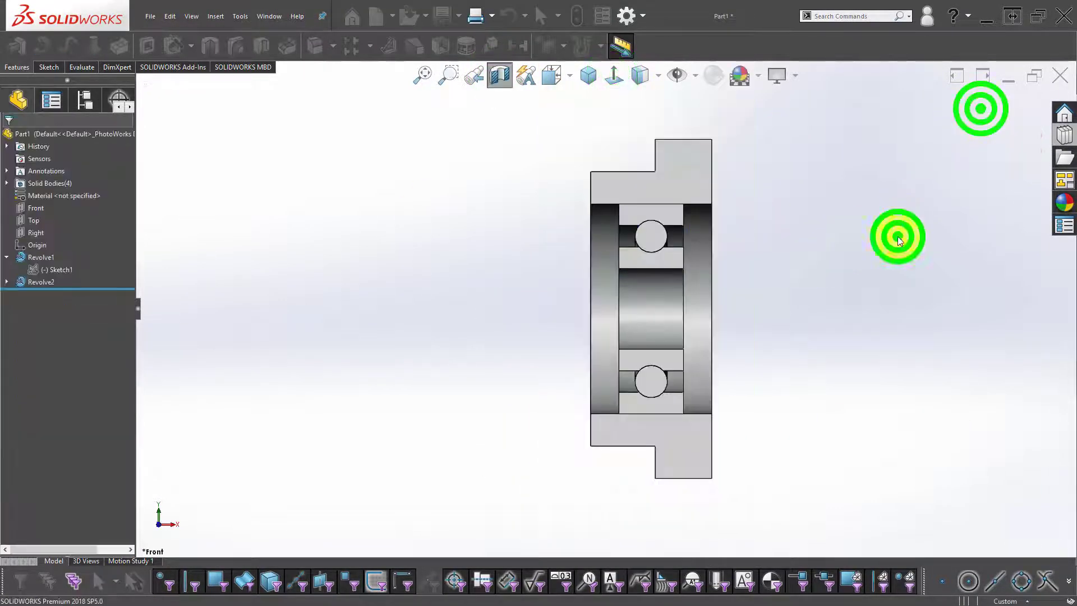
middle_drag(643, 286, 578, 264)
click(500, 76)
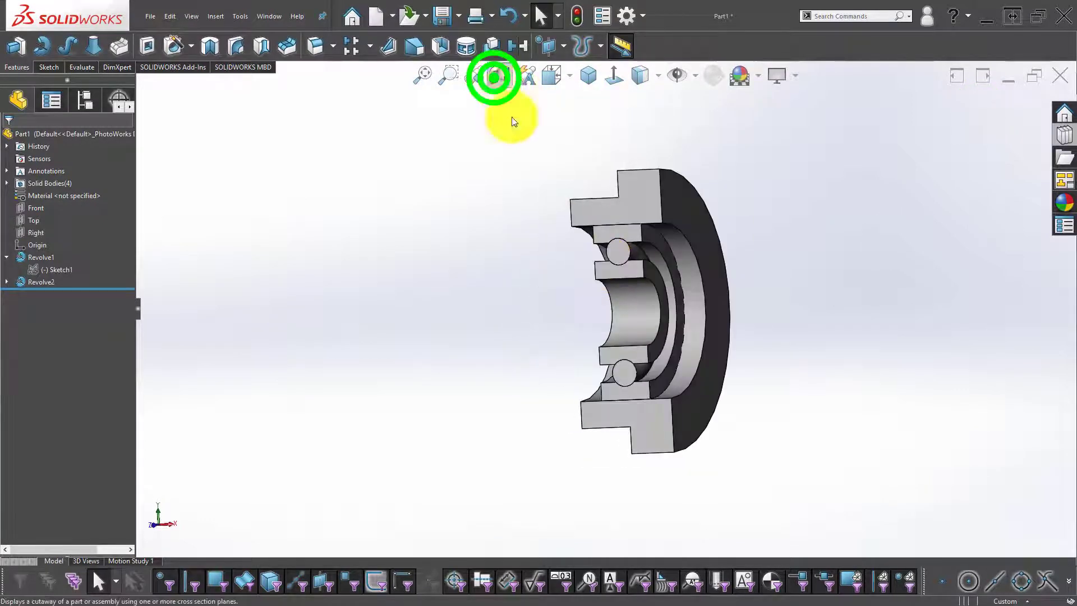
click(504, 199)
On the large ring's flat outer face, sketch a center rectangle about 44.21 by 40.78 mm around the origin
click(640, 203)
click(689, 172)
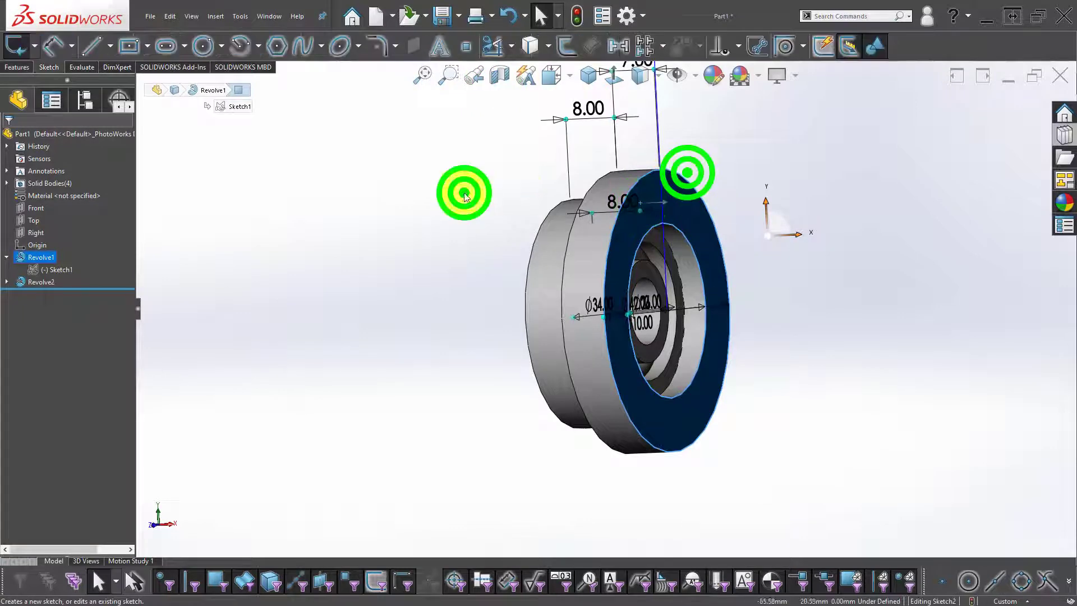
click(620, 72)
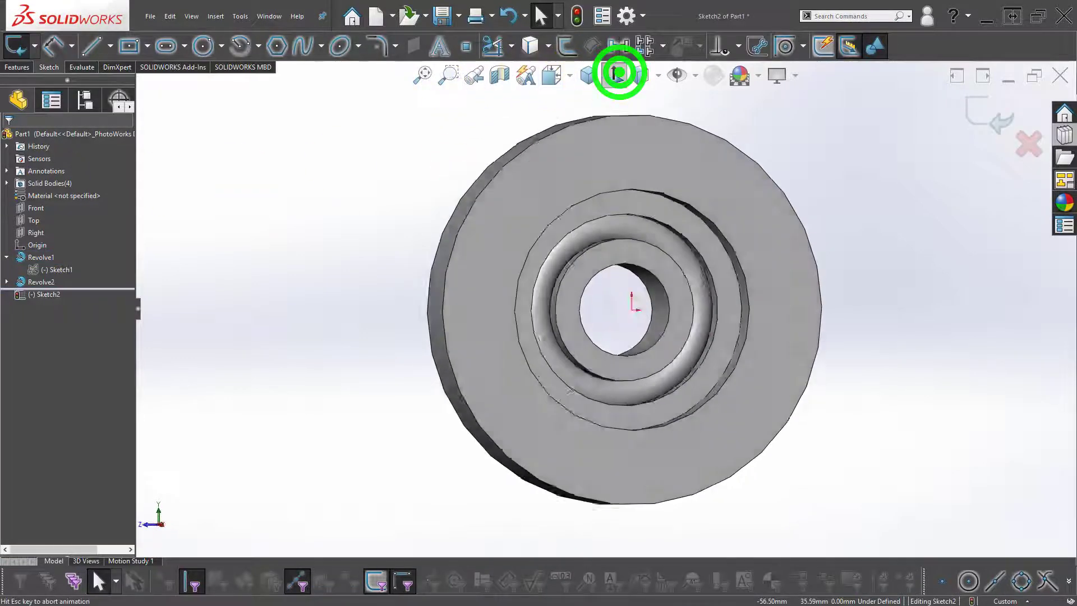
click(133, 46)
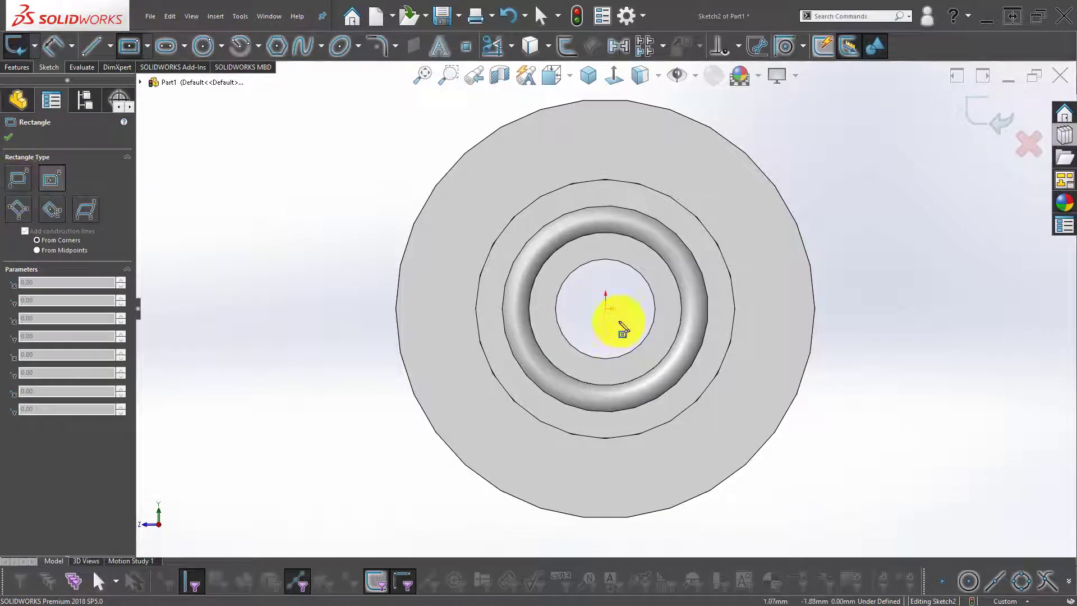
click(607, 312)
click(825, 512)
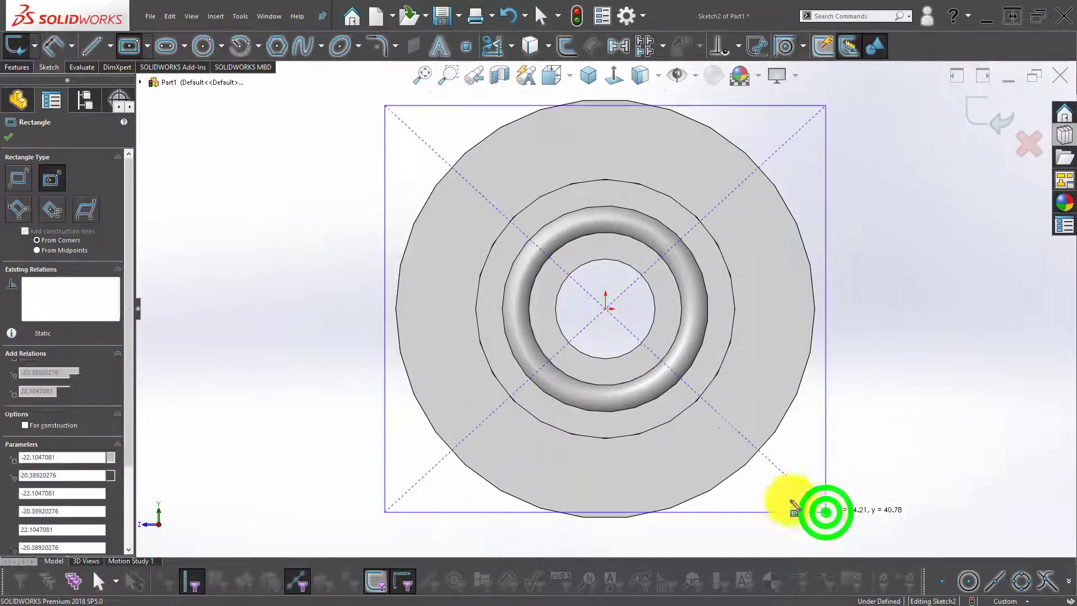
key(Escape)
Make two adjacent sides of the rectangle equal and its upper side tangent to the ring's outer circular edge
click(767, 105)
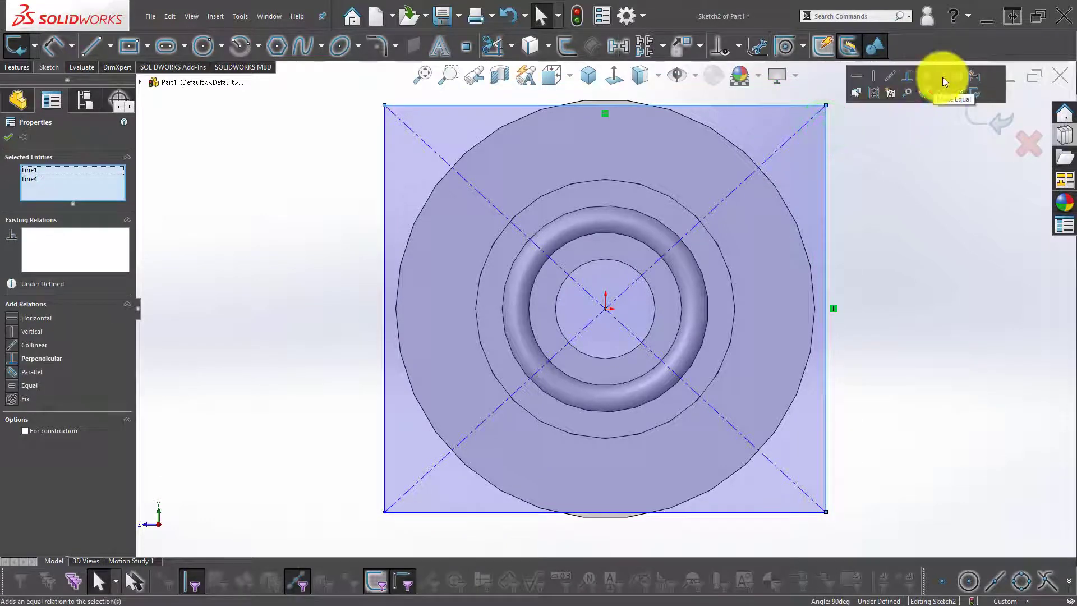
click(944, 76)
click(925, 220)
click(667, 89)
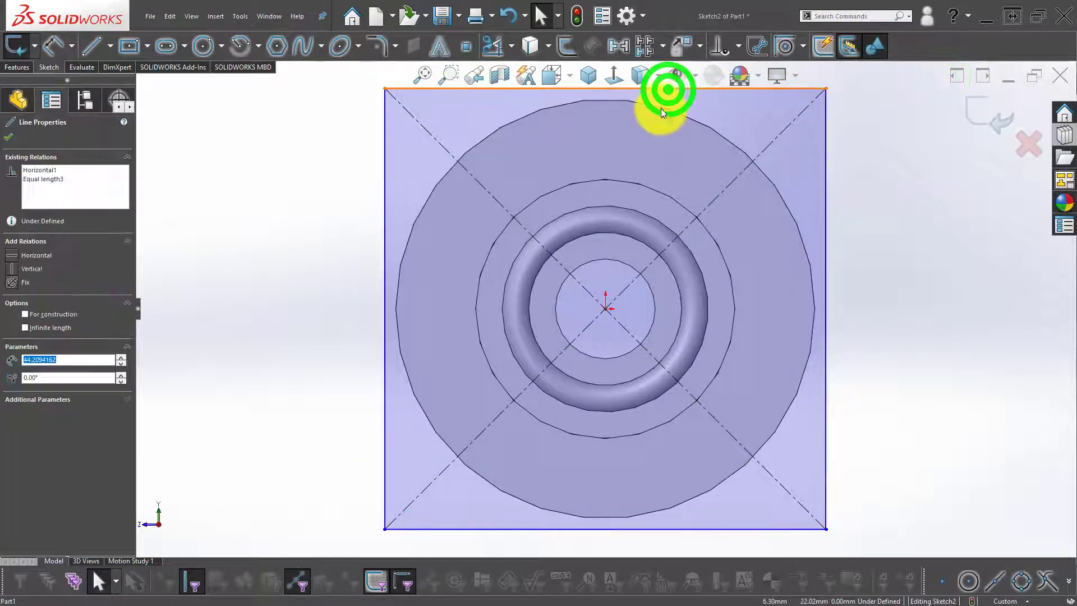
ctrl+click(661, 105)
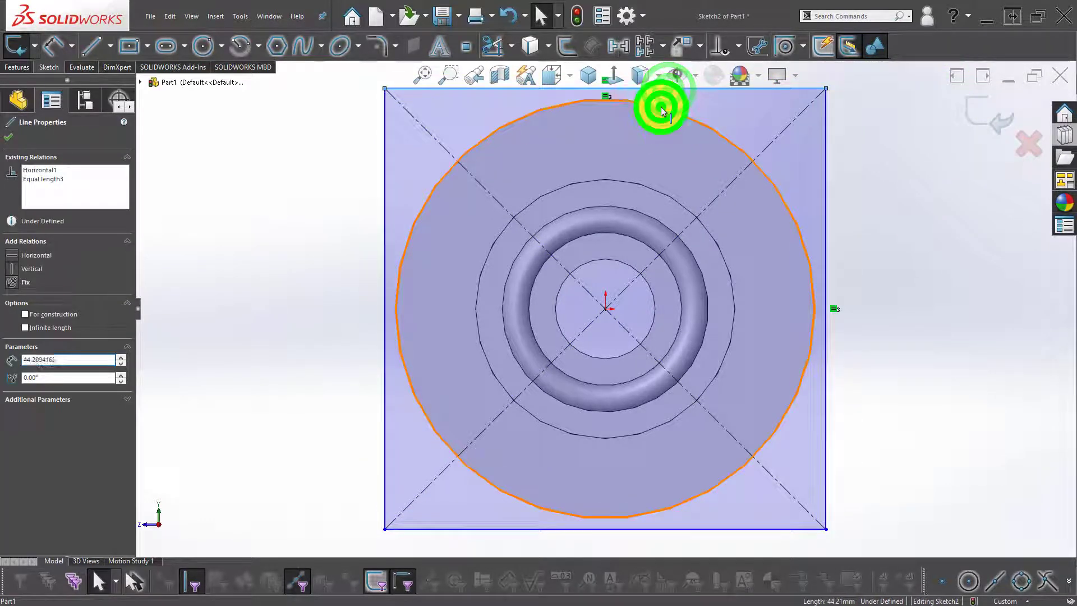
click(697, 57)
click(894, 251)
Convert the large ring's 26 mm inner circular edge into a sketch circle
scroll(858, 262, up, 6)
scroll(842, 270, down, 3)
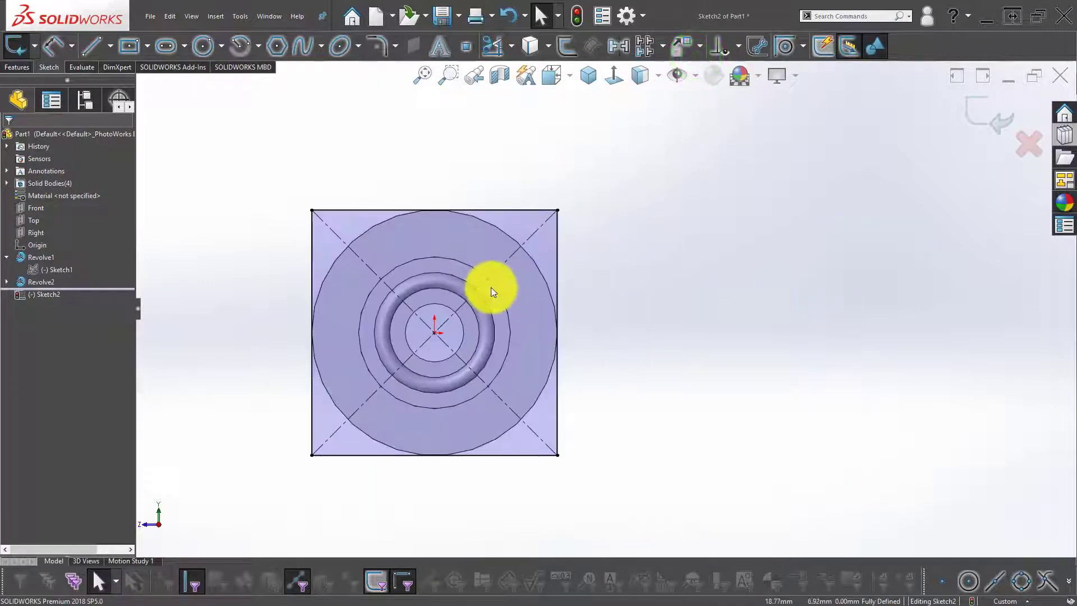
scroll(466, 289, down, 1)
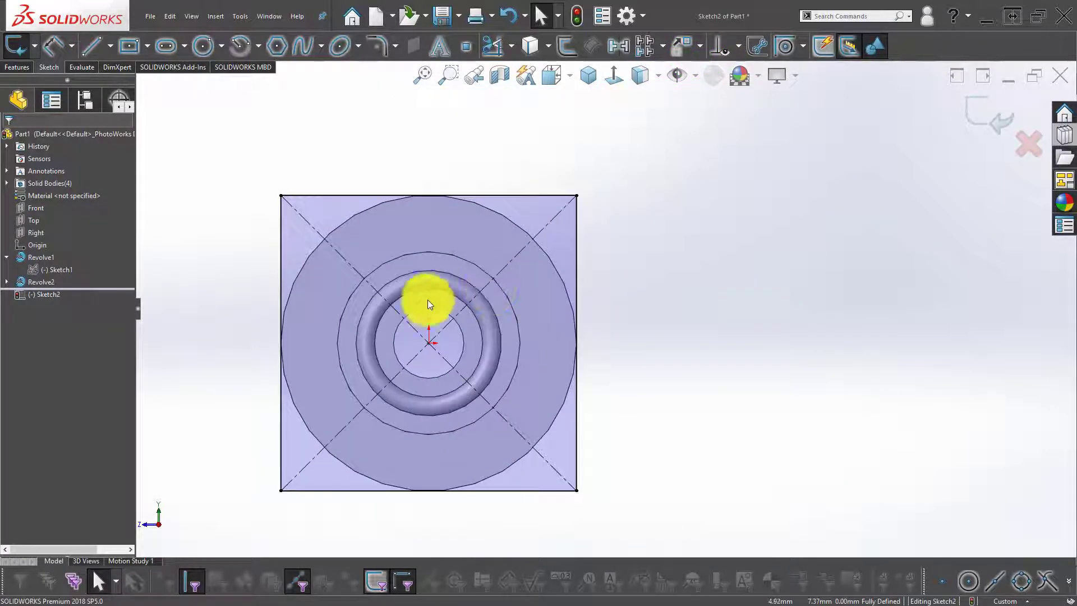
click(420, 252)
click(524, 42)
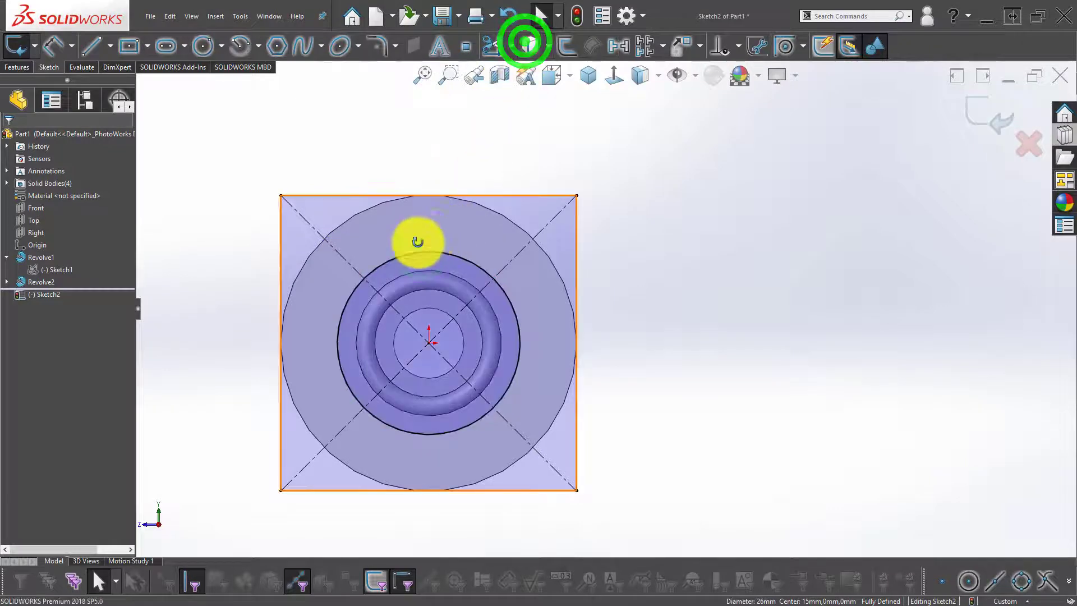
Extrude the square-and-bore sketch as a boss up to the step face of the housing's large ring
mouse_move(417, 242)
middle_down()
mouse_move(380, 252)
mouse_move(373, 224)
mouse_move(308, 277)
mouse_move(152, 207)
middle_up()
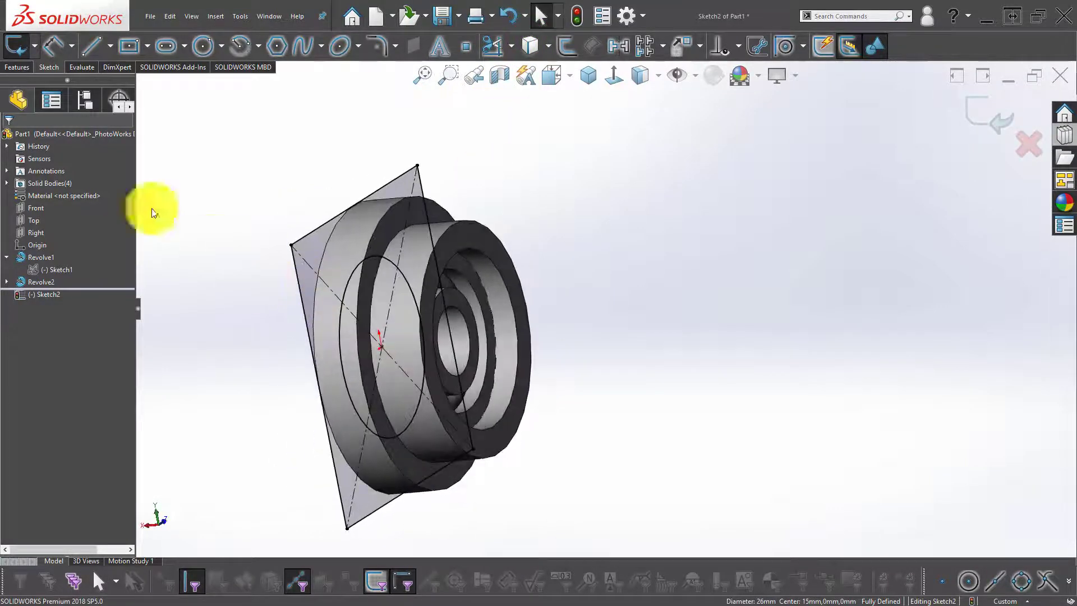
click(17, 67)
click(18, 45)
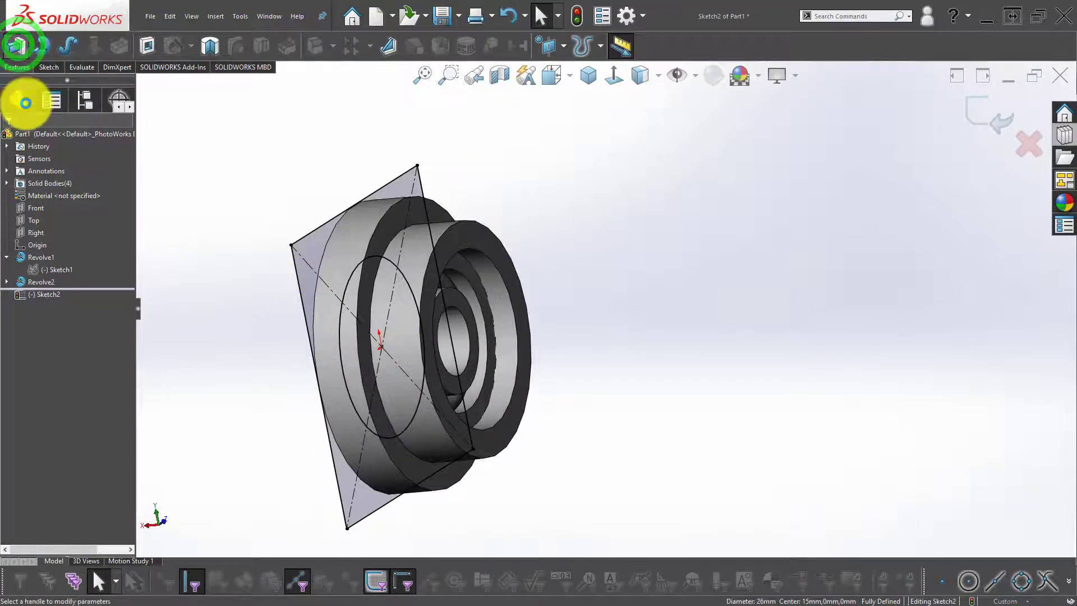
click(59, 198)
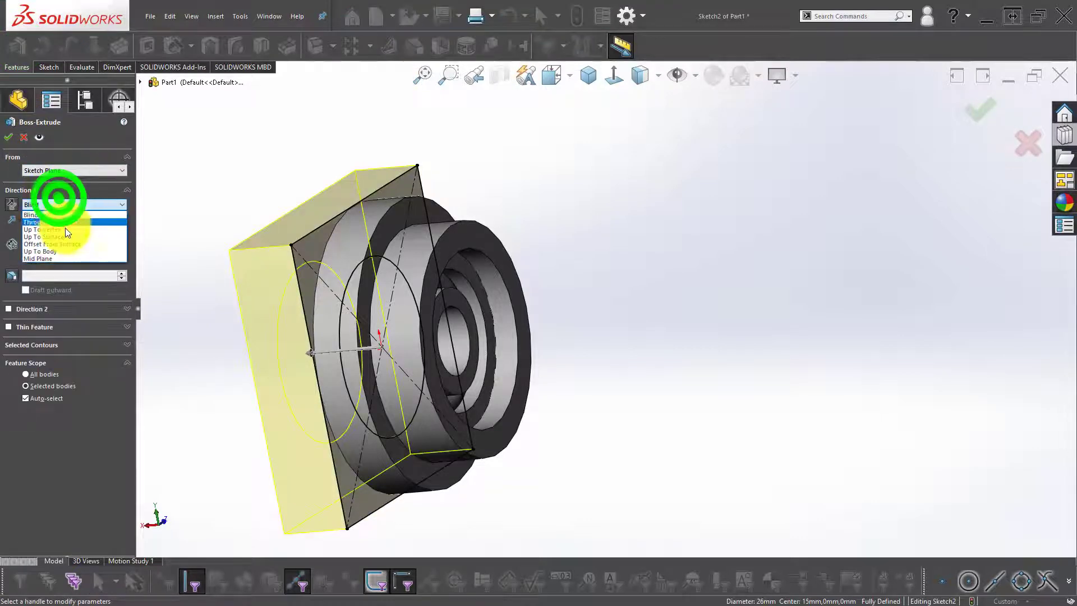
click(71, 230)
click(396, 235)
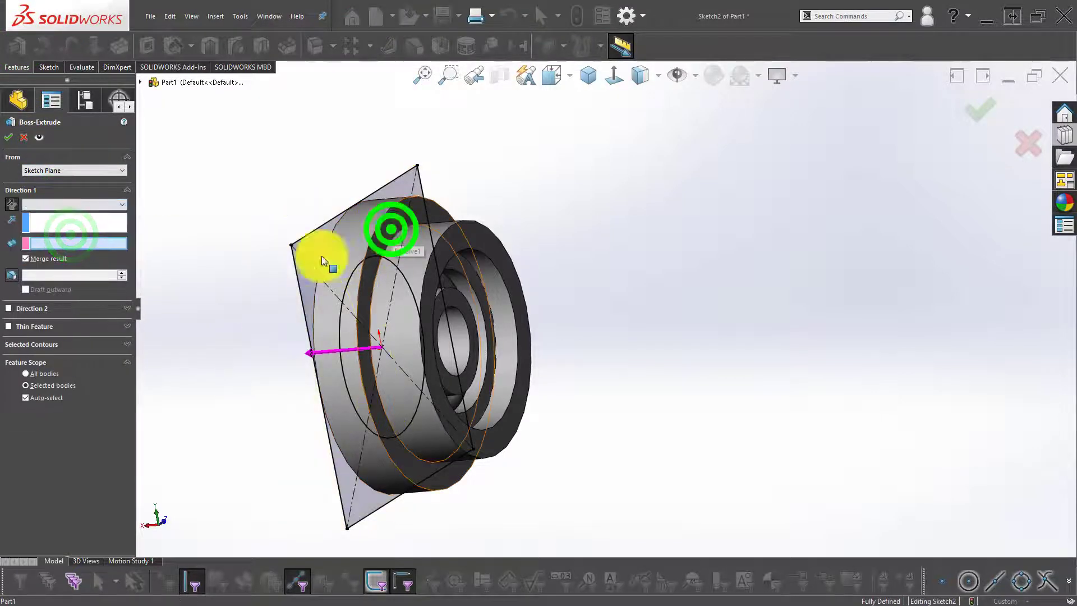
Turn off automatic body selection, merge the boss only with the stepped housing body, and finish the extrusion
click(51, 397)
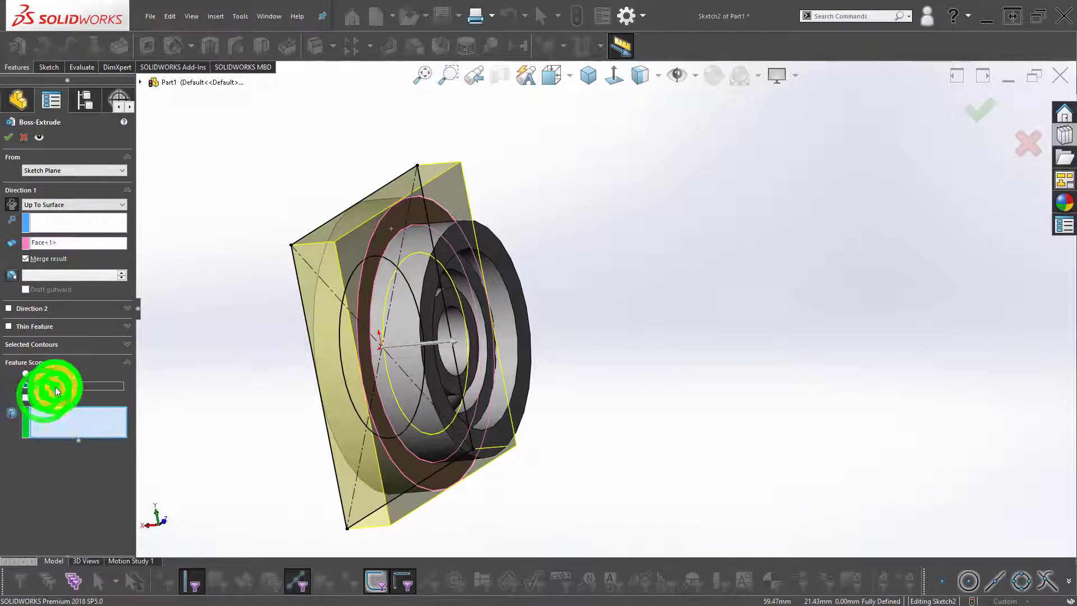
click(63, 413)
click(362, 249)
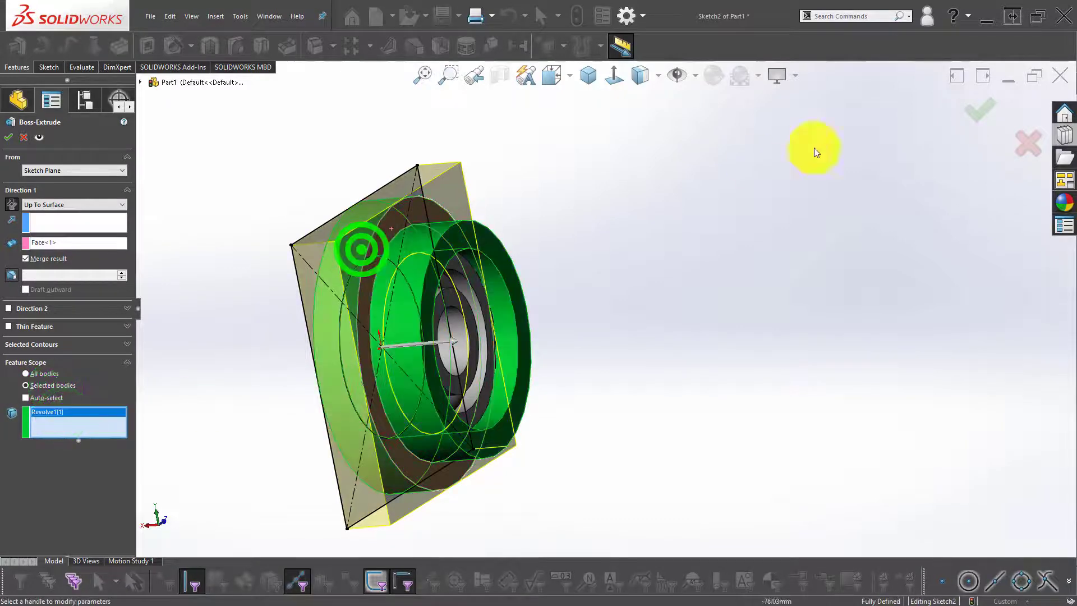
click(981, 110)
click(765, 198)
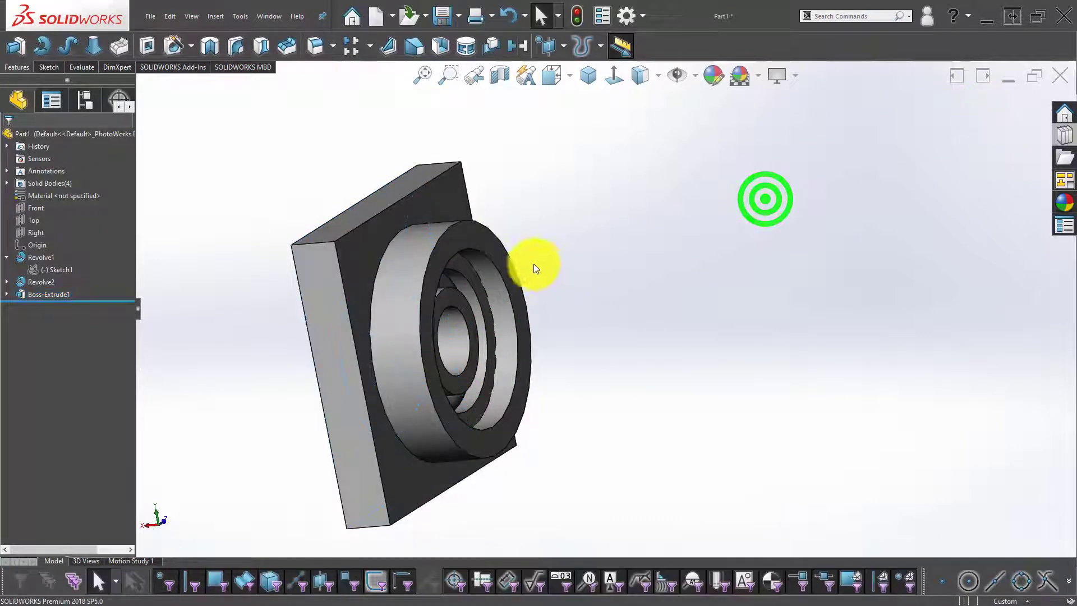
On the square flange's outer flat face, sketch a circle about 42.7 mm in diameter centred on the origin
middle_drag(435, 276, 527, 267)
click(466, 255)
click(519, 221)
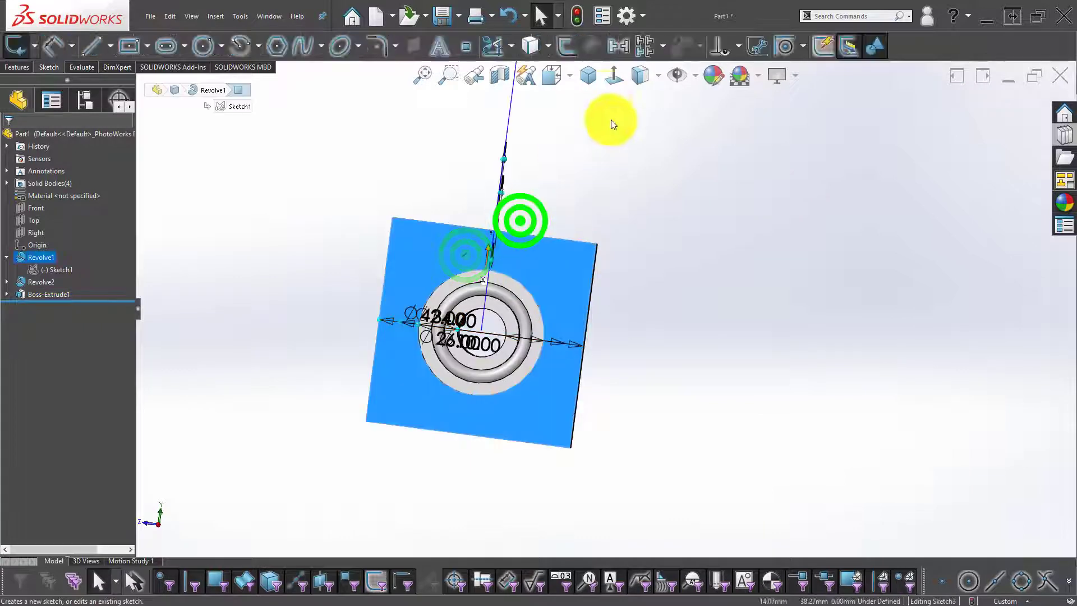
click(611, 81)
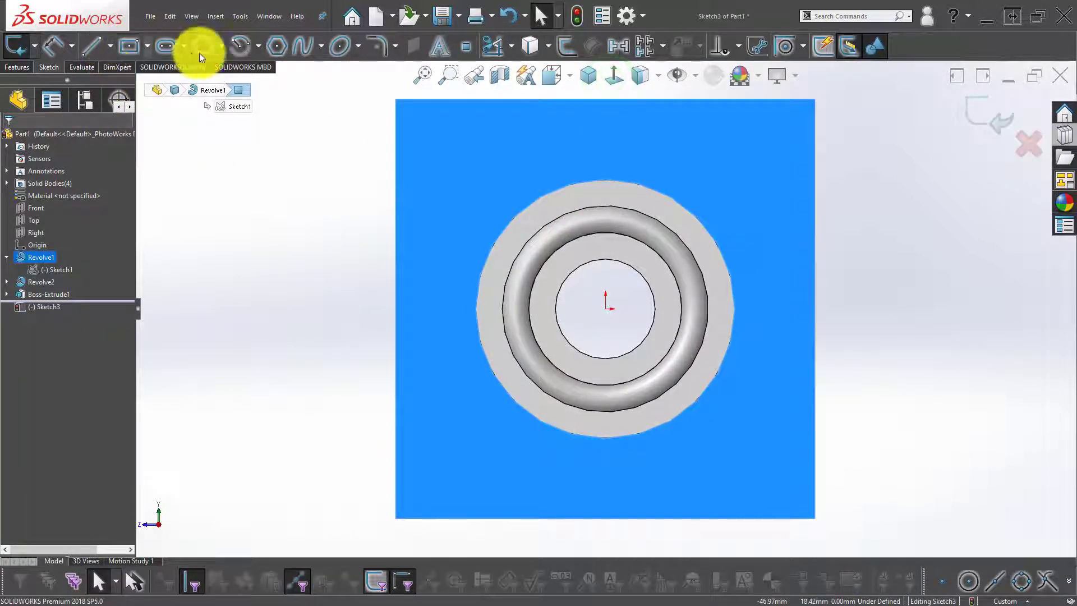
click(607, 309)
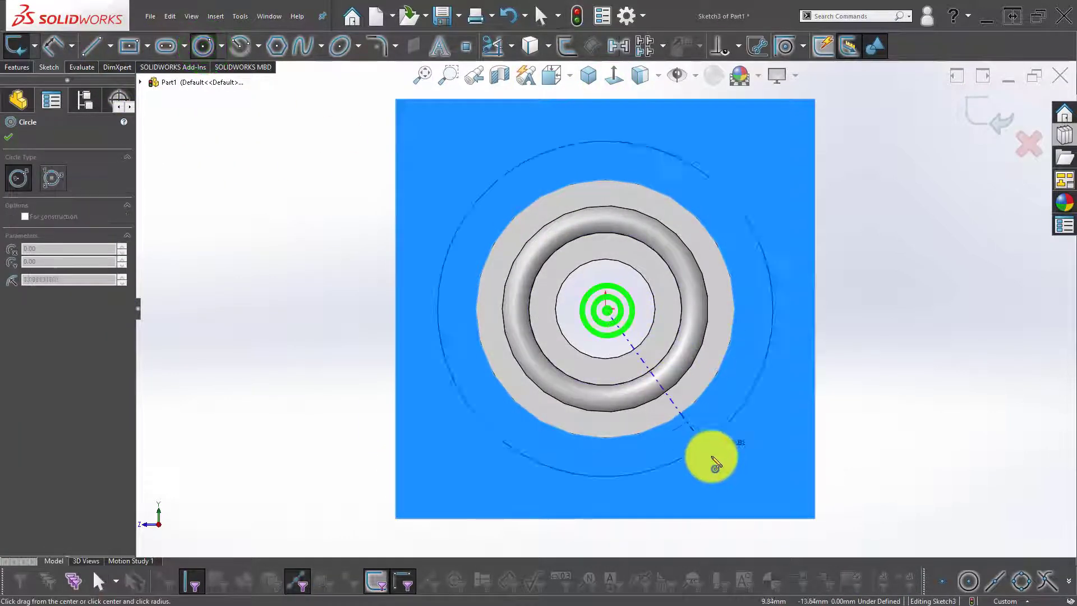
click(740, 486)
scroll(645, 421, up, 3)
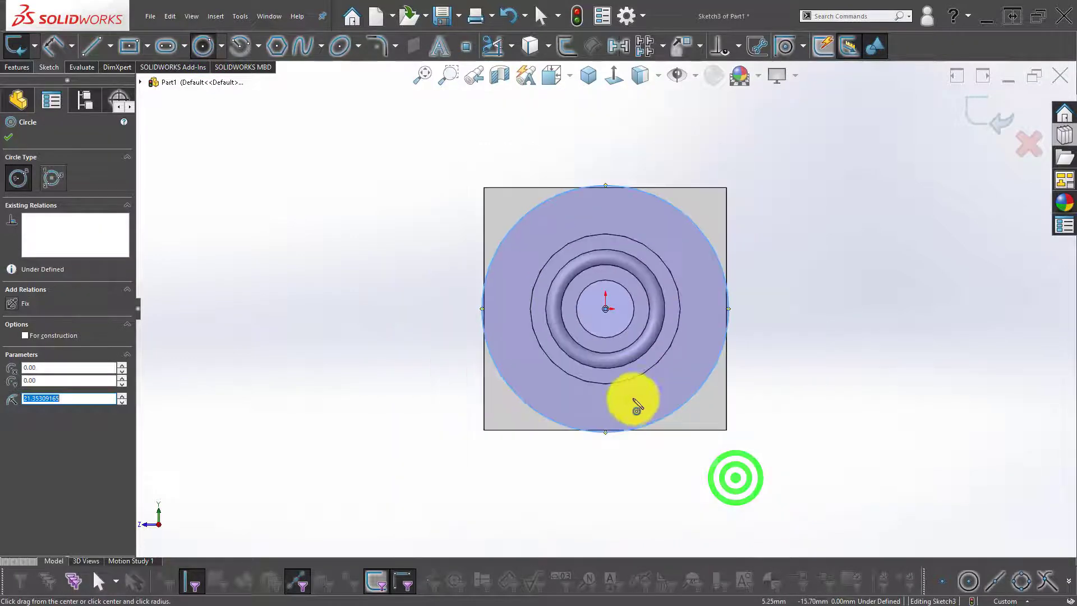
click(8, 137)
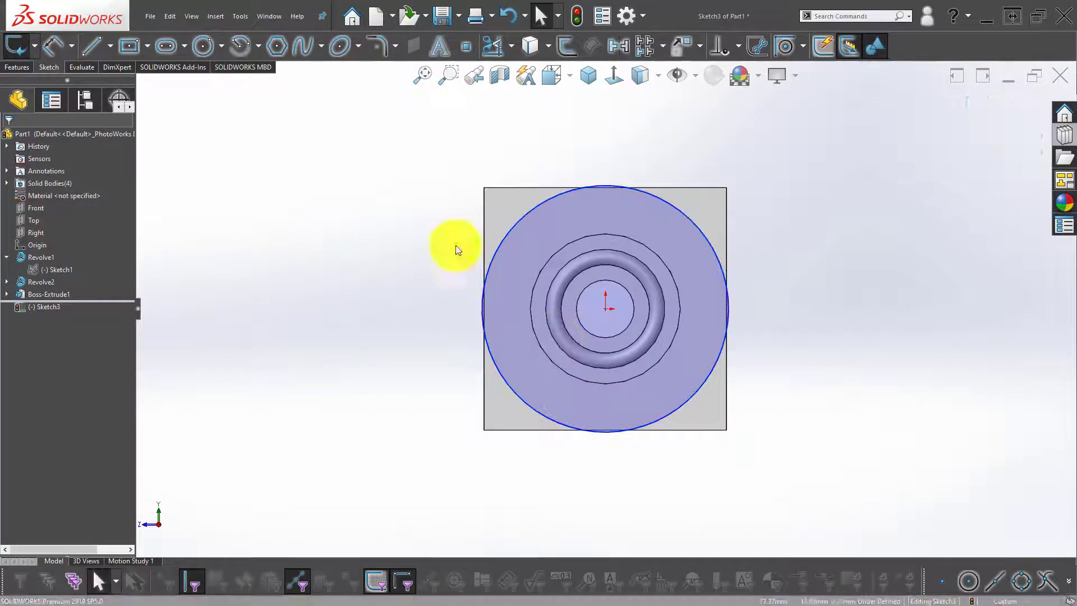
Dimension the circle's diameter as 52 mm and name the dimension A
click(541, 206)
click(409, 168)
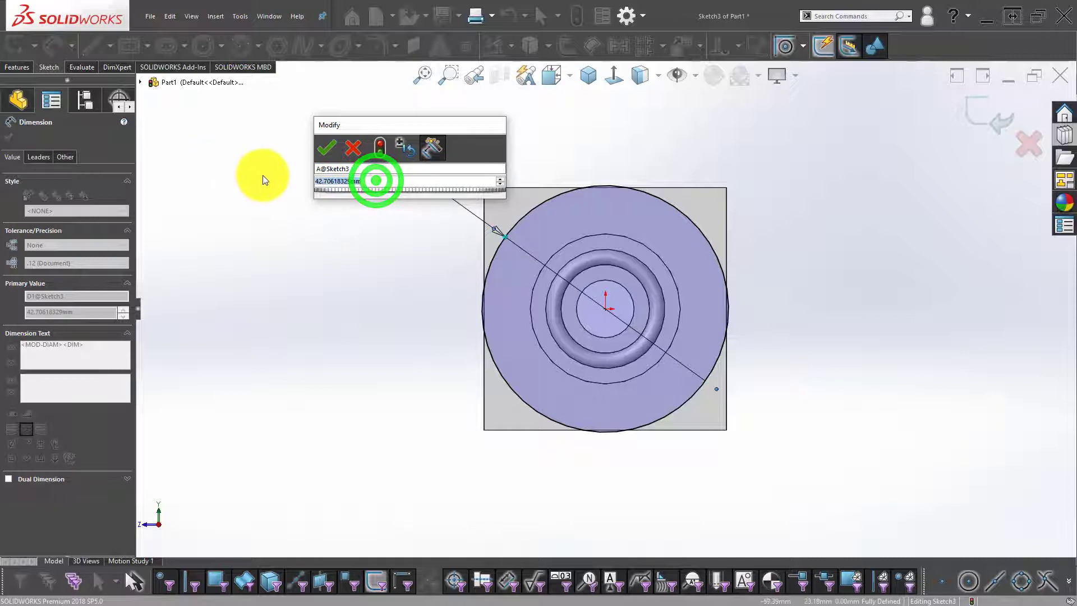
text(52)
key(Return)
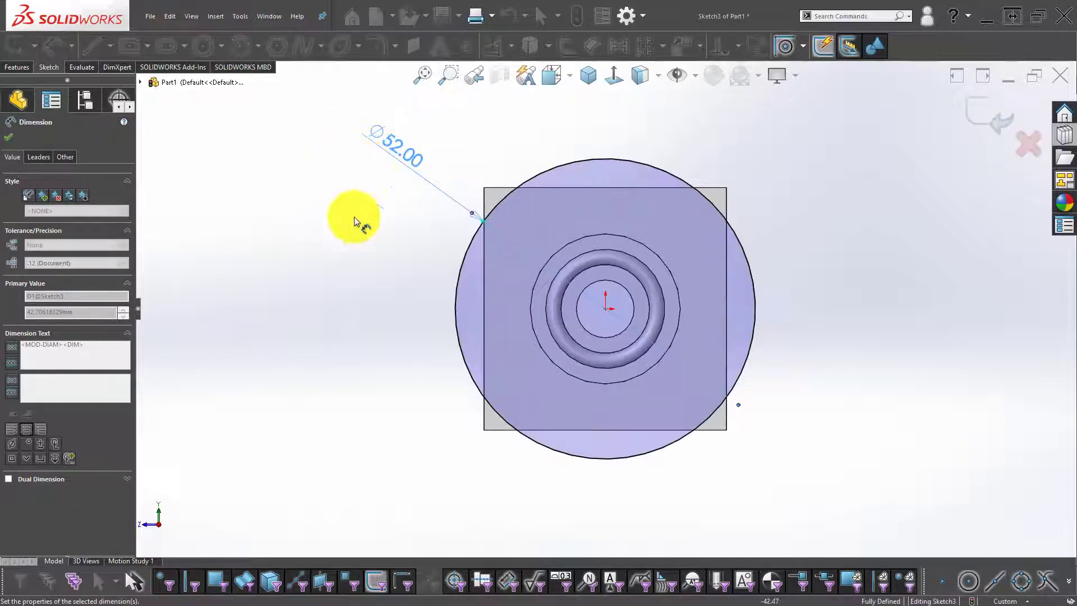
click(352, 217)
Cut-extrude the 52 mm circle 38 mm deep with the cut side flipped, trimming the square flange's corners
click(18, 65)
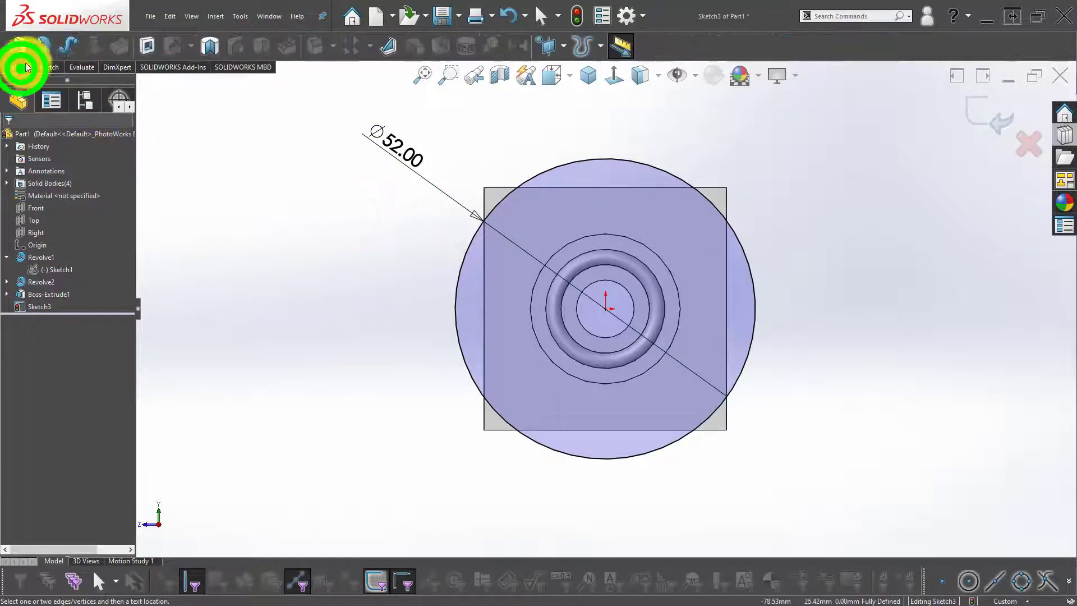
click(144, 45)
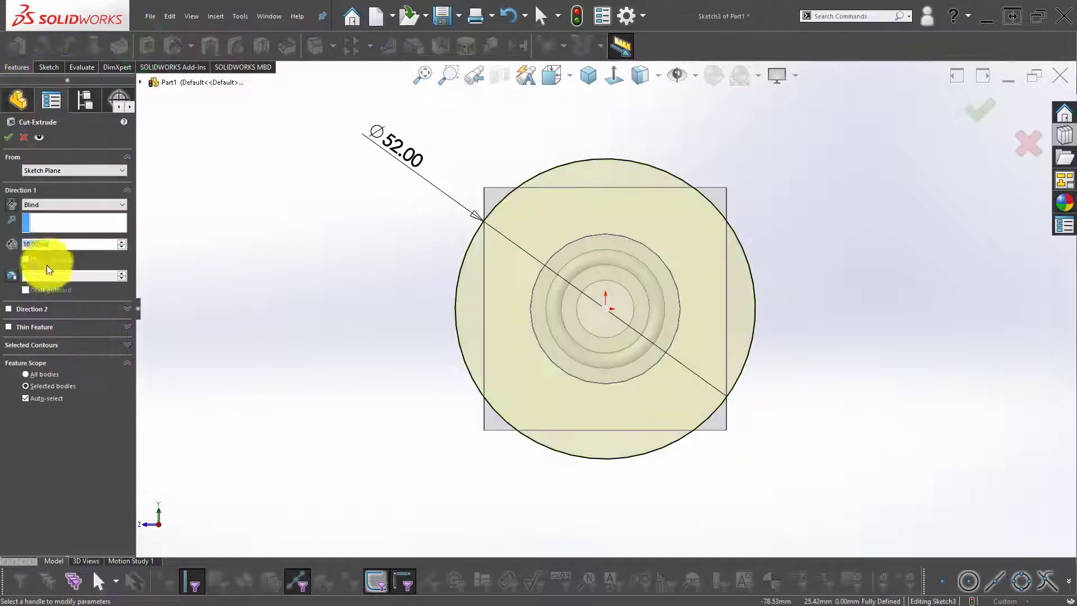
click(48, 258)
middle_drag(426, 274, 610, 349)
drag(623, 309, 683, 289)
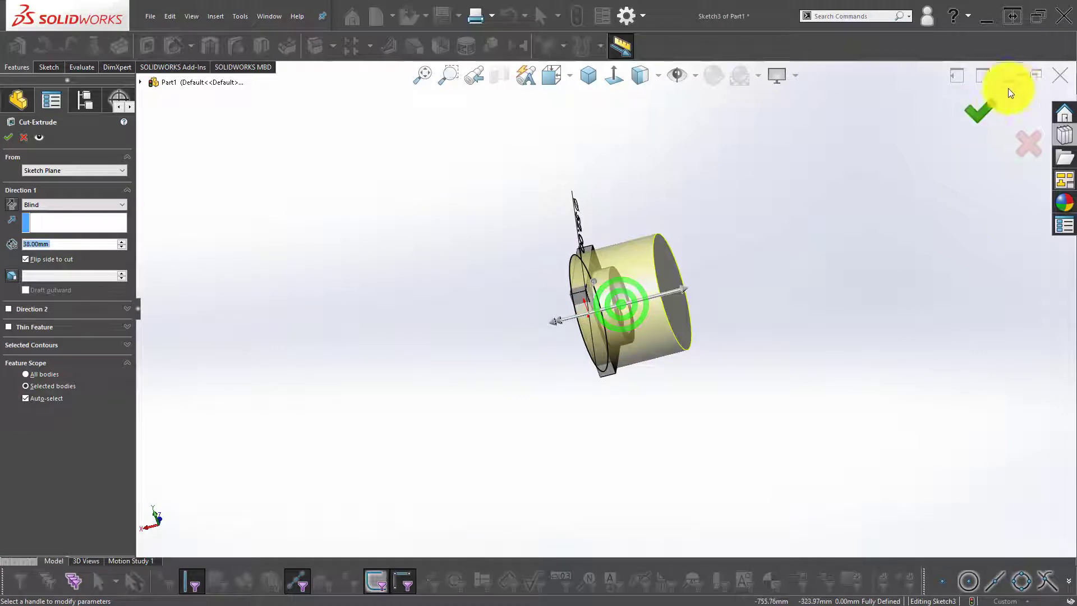
click(982, 110)
click(842, 238)
On the trimmed flange's outer flat face, sketch a circle about 36.6 mm in diameter centred on the origin
middle_drag(645, 284, 613, 250)
click(574, 264)
click(418, 211)
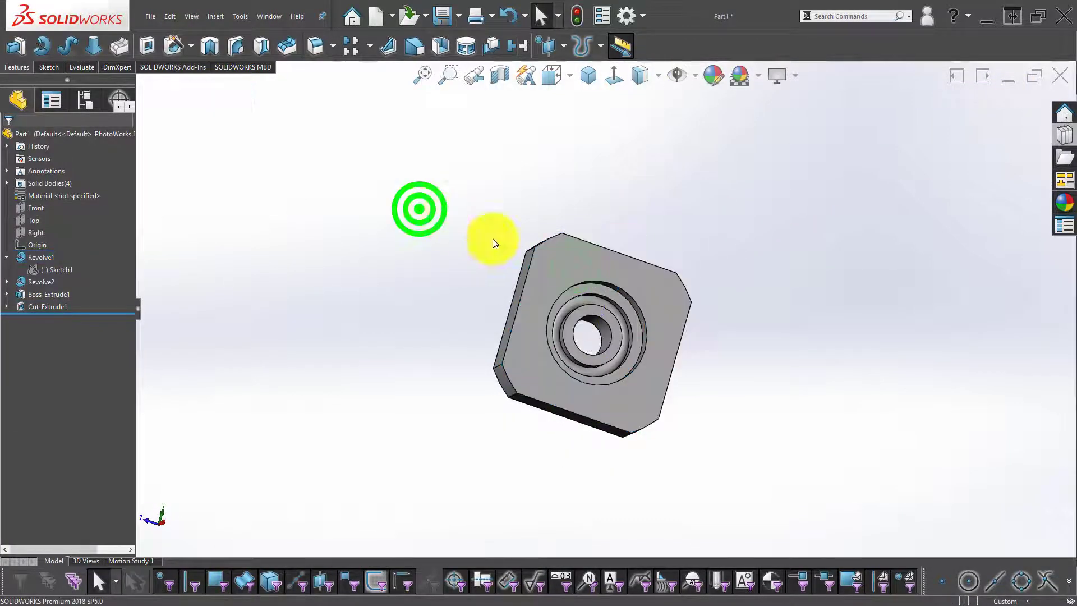
scroll(568, 251, down, 2)
click(567, 253)
click(612, 219)
click(614, 75)
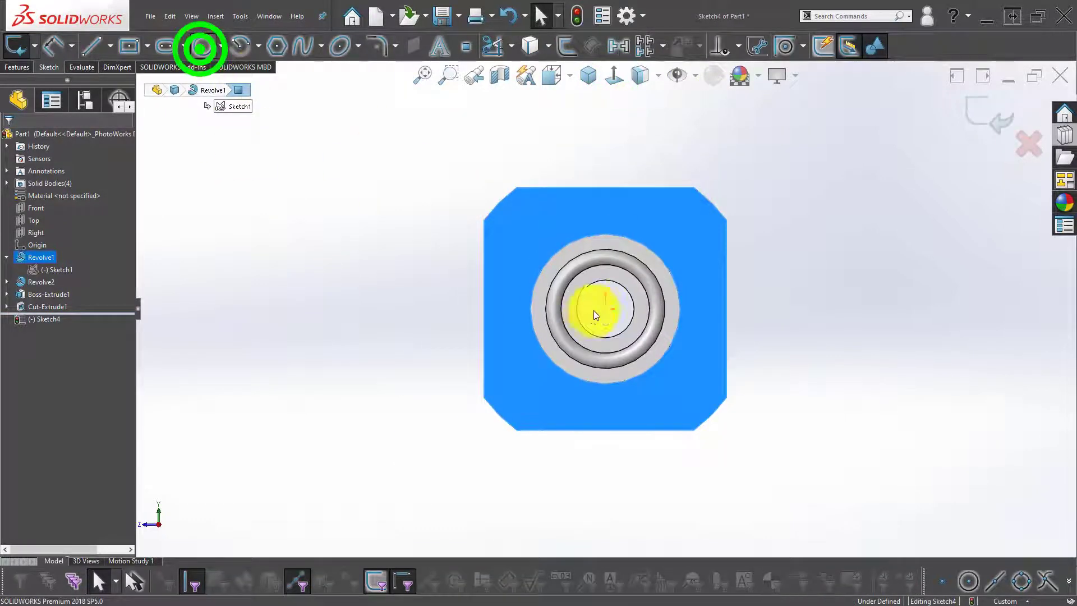
click(606, 309)
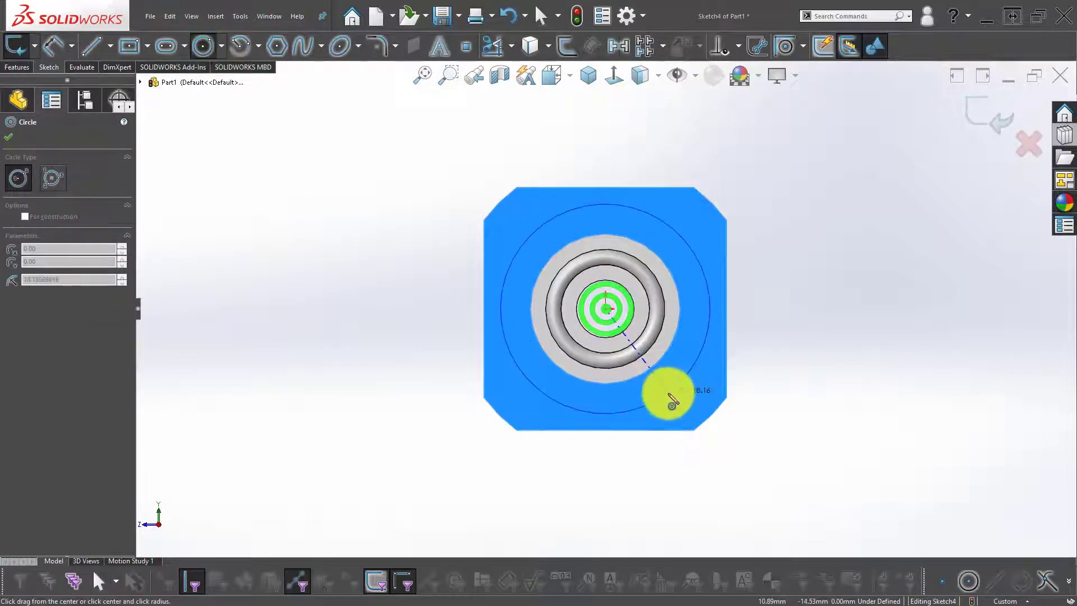
click(668, 394)
click(13, 134)
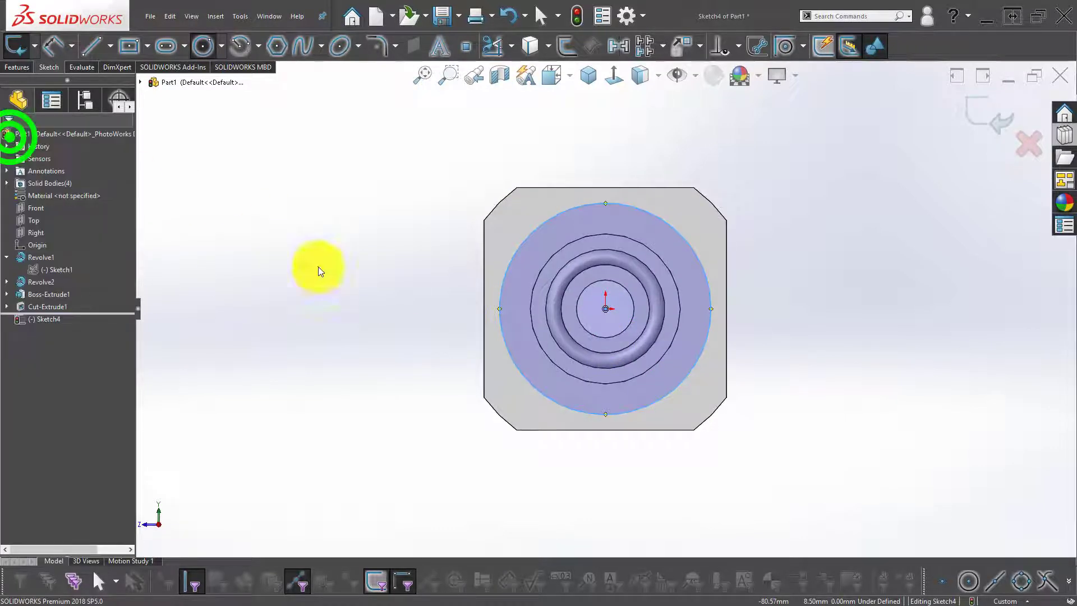
Dimension the new circle's diameter as 42 mm and name the dimension PCD
key(d)
click(548, 221)
click(337, 235)
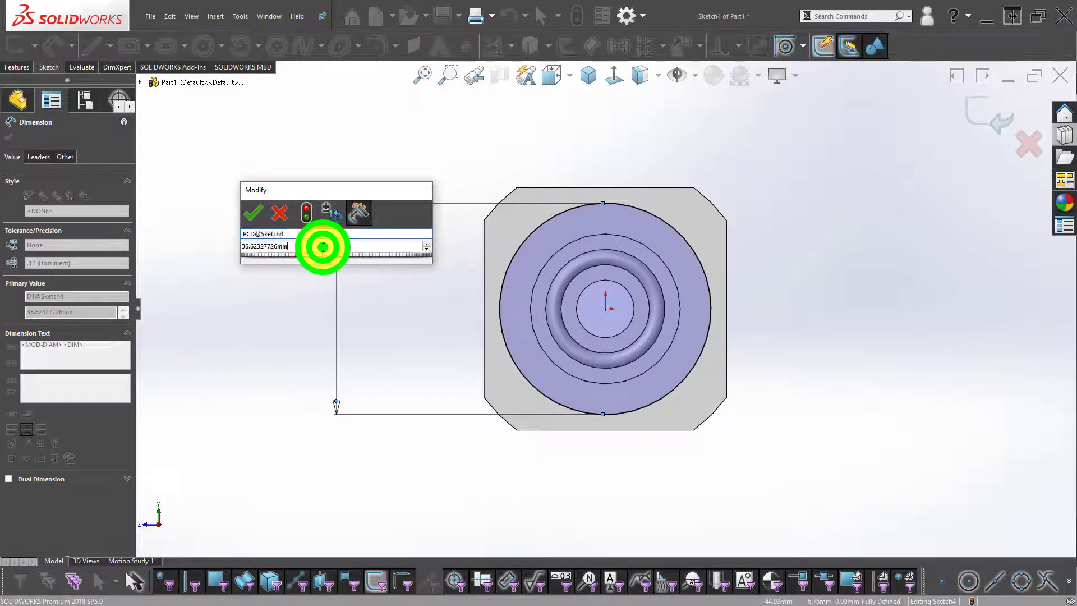
drag(322, 247, 205, 225)
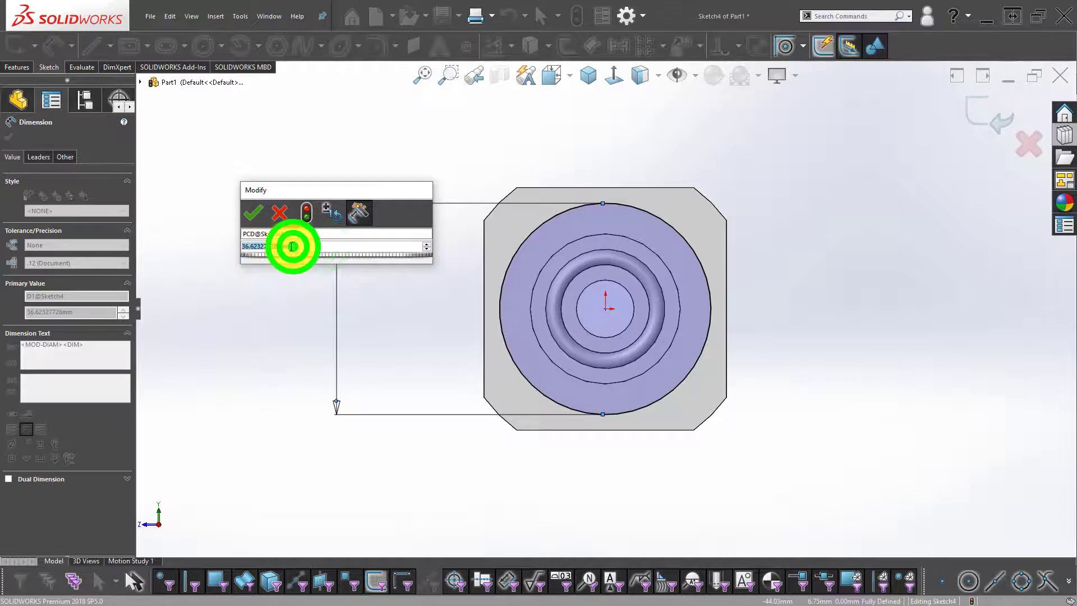
text(42)
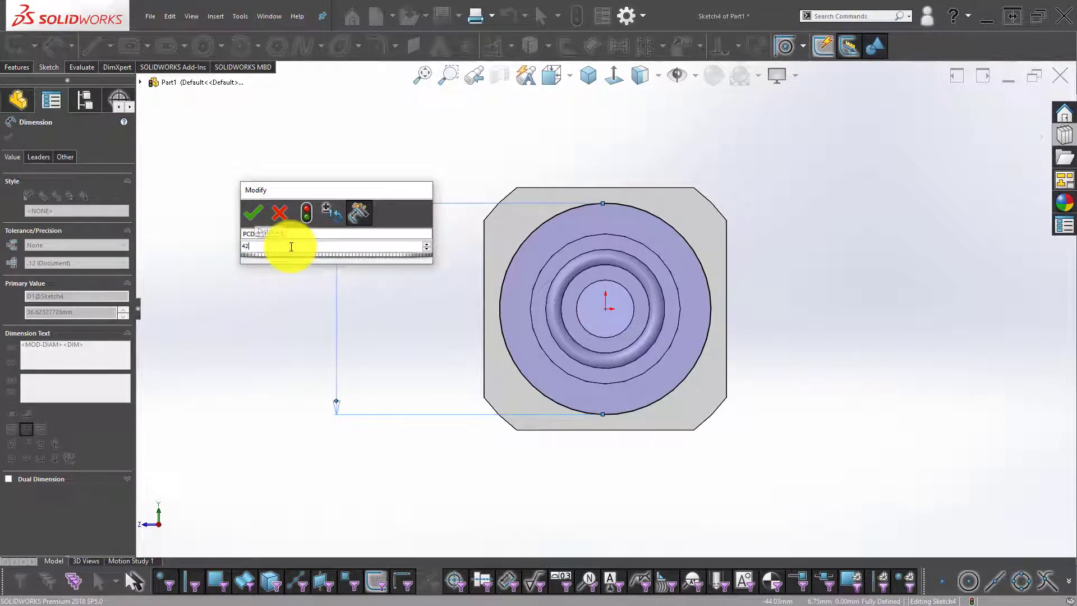
key(Return)
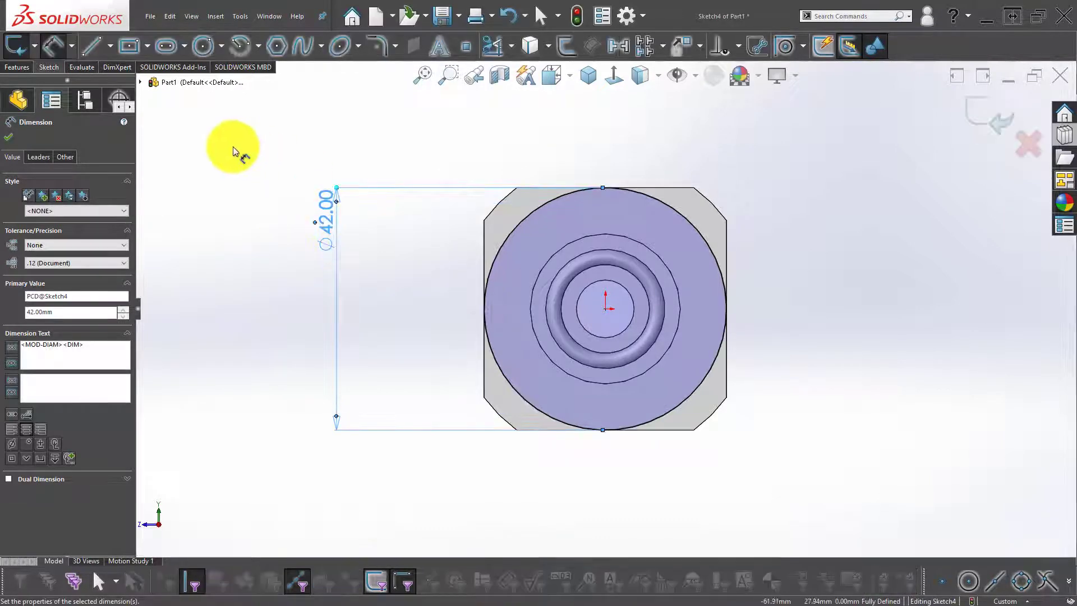
click(8, 137)
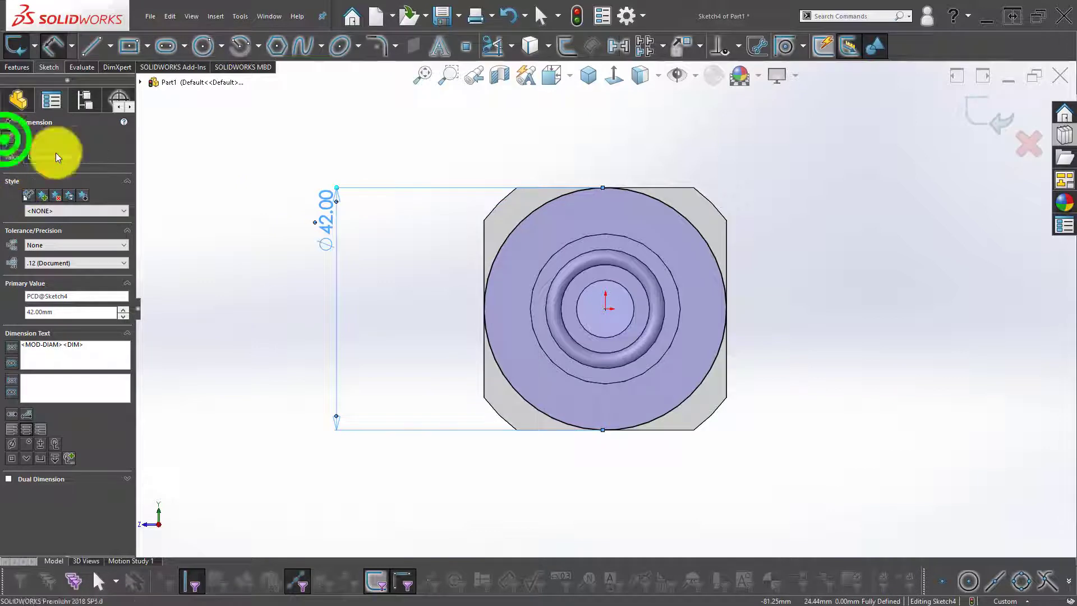
Draw a diagonal and a horizontal centerline from the origin to the 42 mm circle
click(110, 46)
click(110, 77)
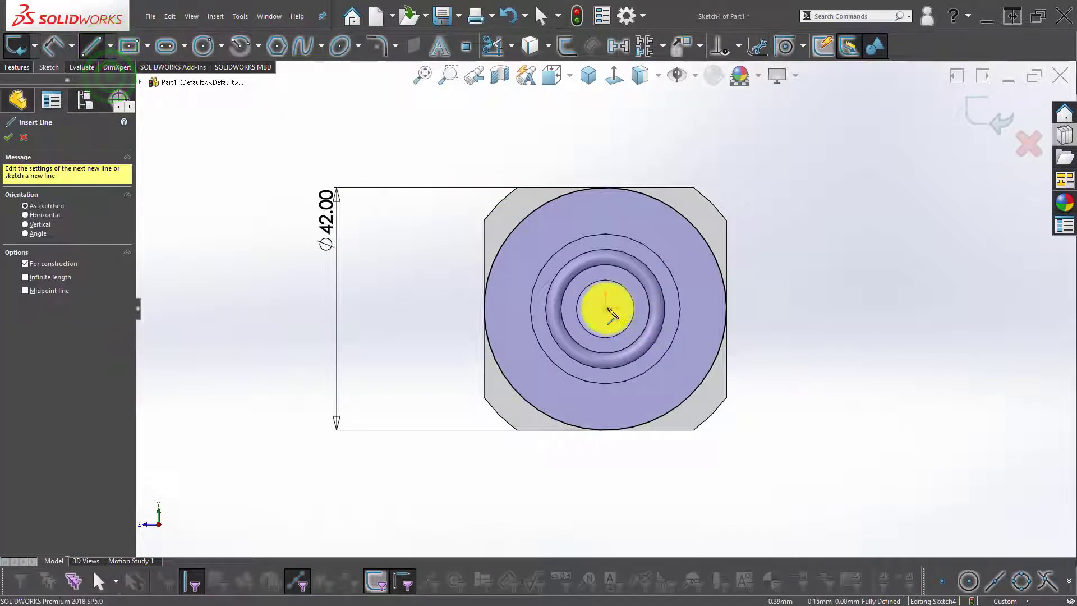
click(607, 309)
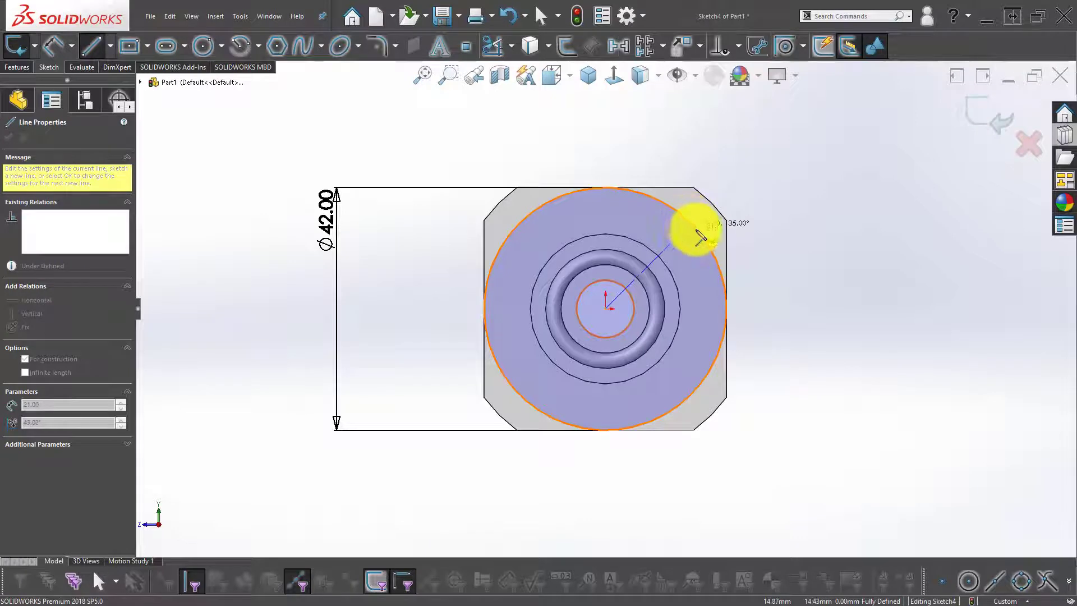
click(690, 222)
double_click(573, 307)
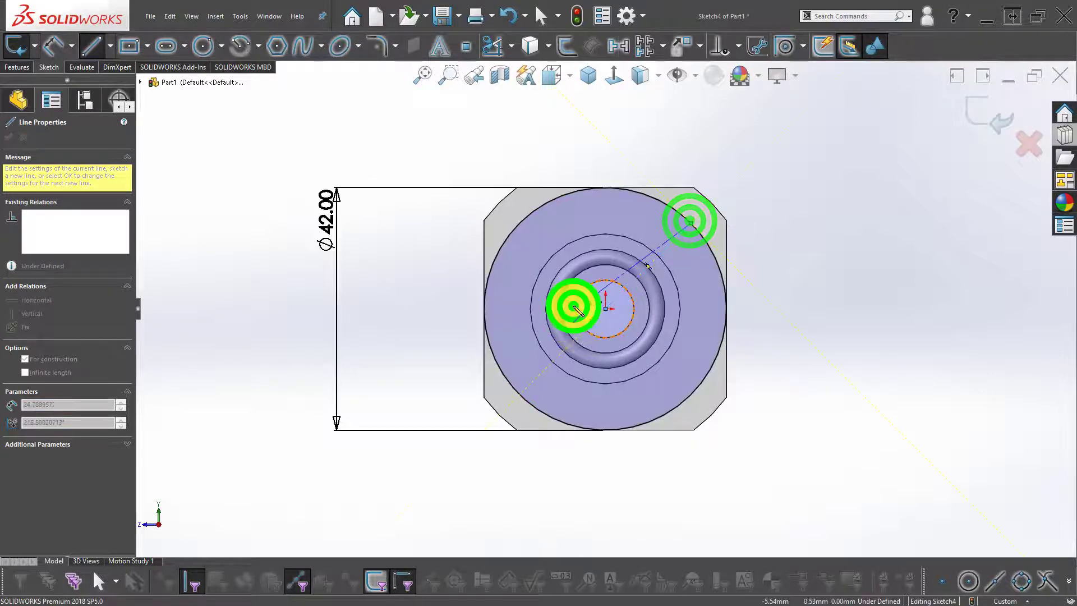
click(607, 309)
click(728, 310)
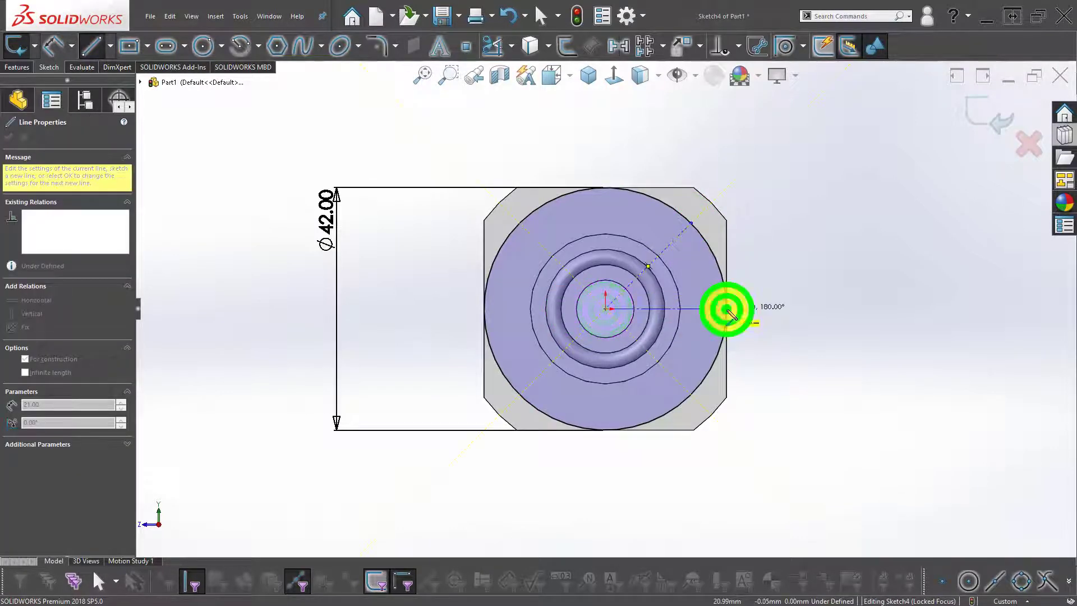
double_click(801, 332)
Dimension the angle between the two centerlines as 45° and exit the sketch
right_drag(800, 399, 797, 308)
click(674, 241)
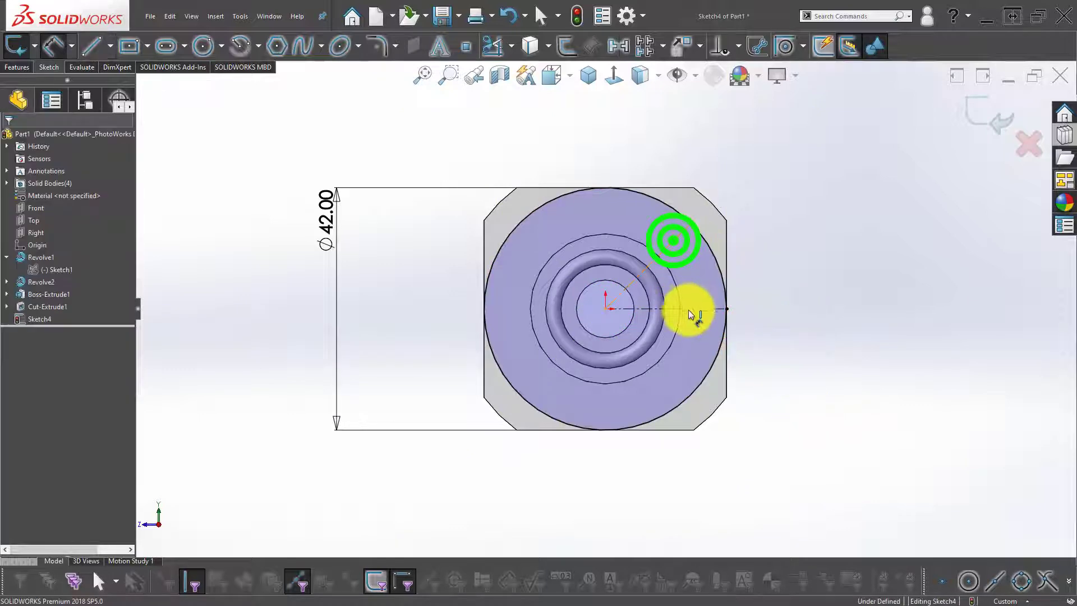
click(691, 310)
click(853, 236)
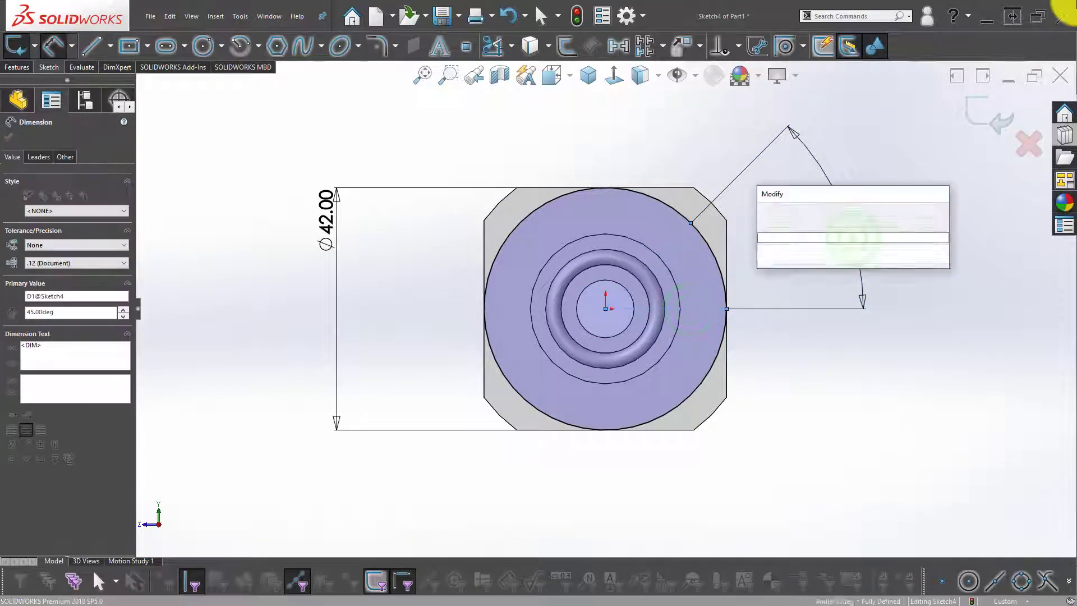
key(Return)
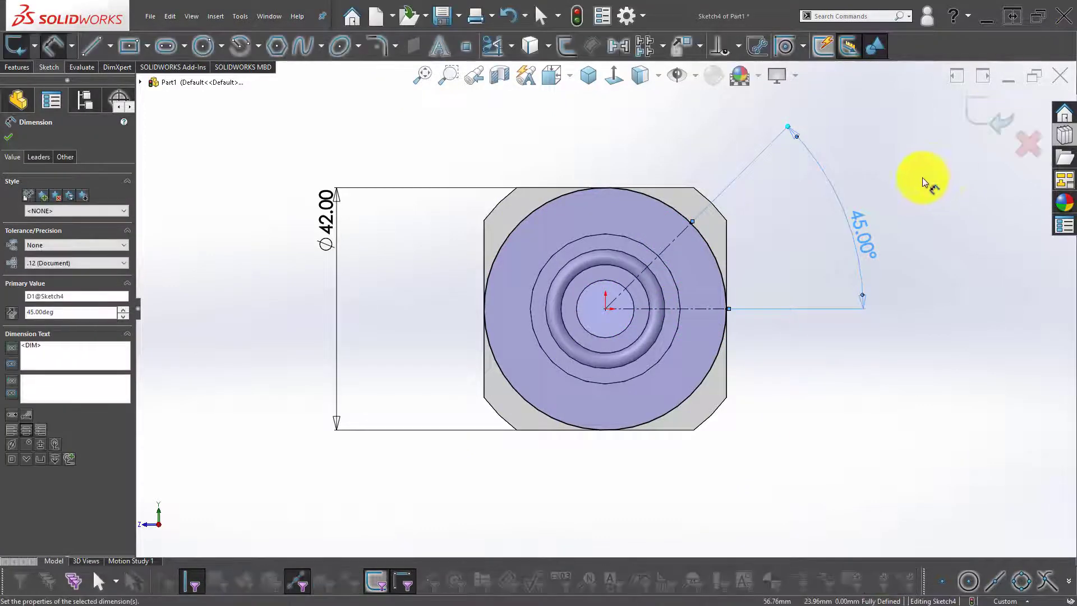
click(925, 181)
click(977, 122)
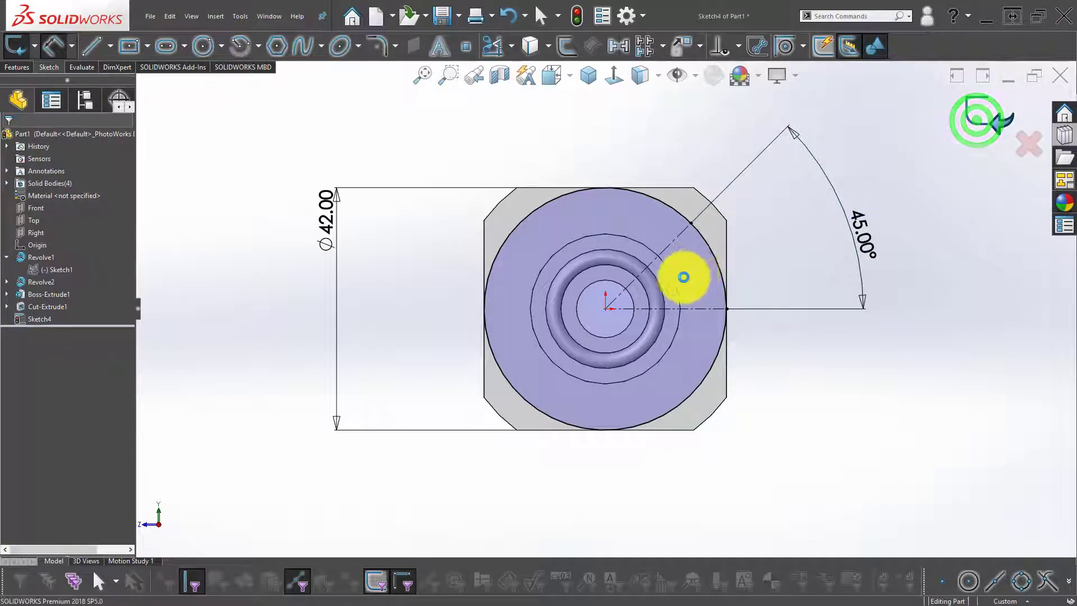
scroll(667, 290, up, 2)
mouse_move(667, 290)
middle_down()
mouse_move(601, 337)
mouse_move(608, 344)
mouse_move(668, 331)
mouse_move(587, 319)
mouse_move(440, 264)
middle_up()
click(293, 279)
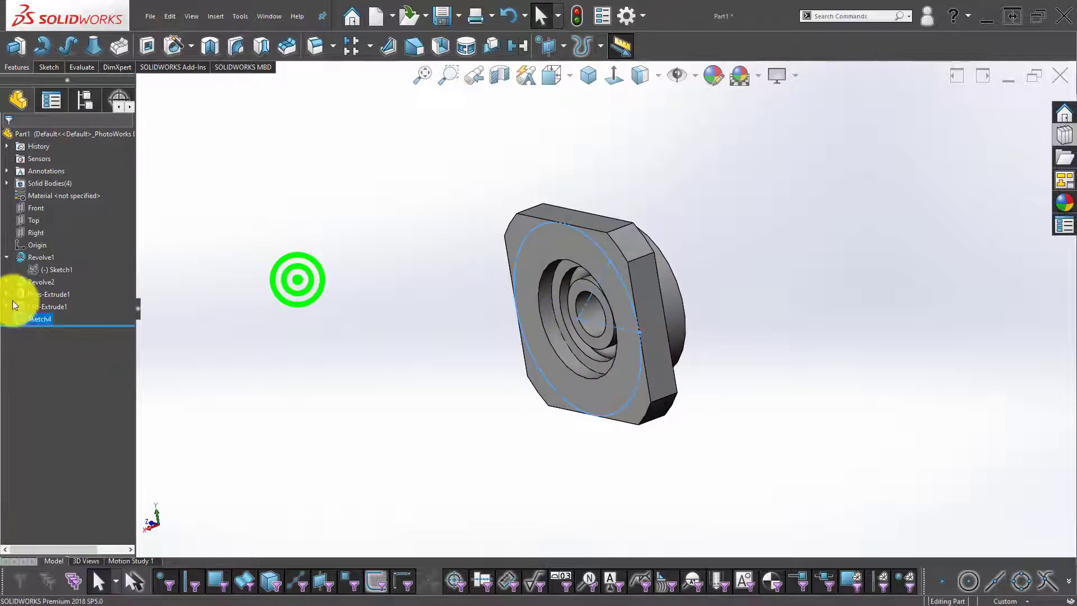
Show Revolve1's sketch and create a plane through the 45° centerline's outer endpoint, the pitch-circle centre and the revolve axis's outer endpoint
click(31, 271)
click(252, 327)
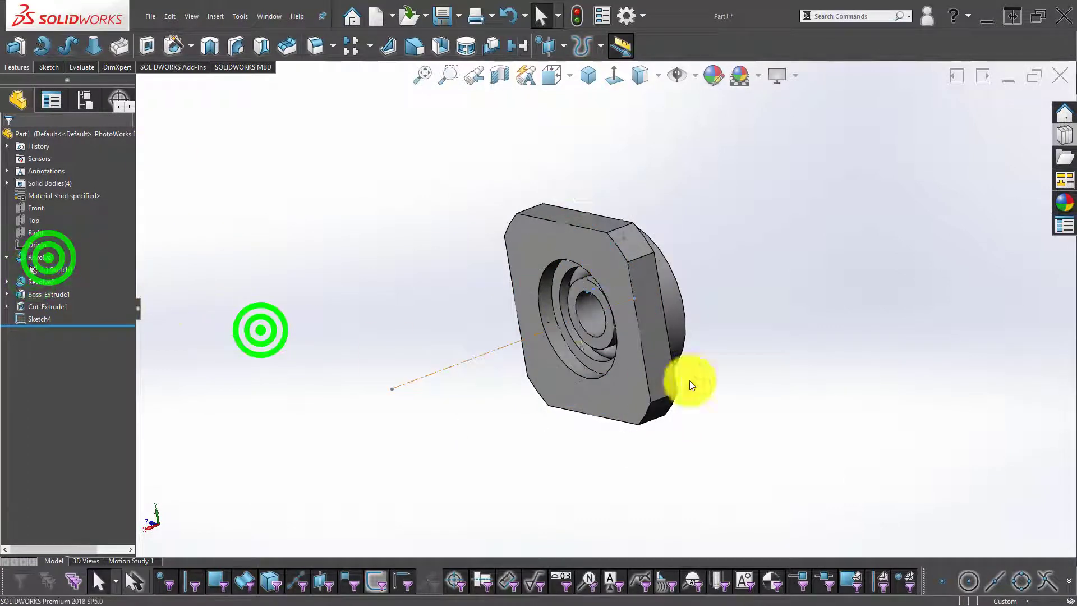
mouse_move(577, 313)
middle_down()
mouse_move(571, 255)
mouse_move(567, 312)
mouse_move(594, 339)
mouse_move(598, 313)
mouse_move(554, 315)
mouse_move(594, 305)
mouse_move(593, 275)
middle_up()
scroll(601, 314, down, 3)
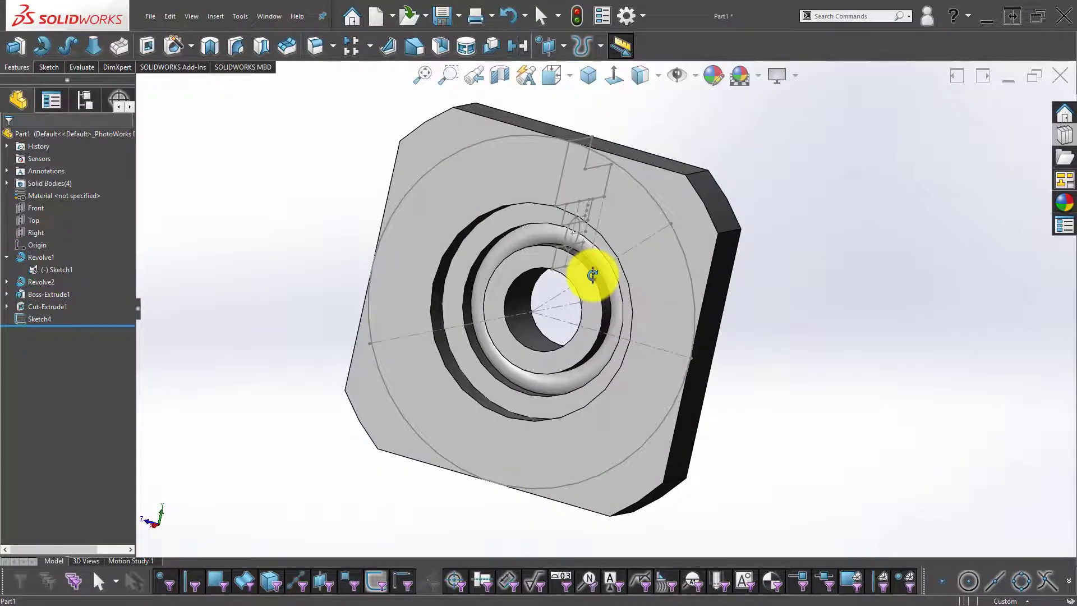
click(550, 45)
click(577, 68)
click(672, 225)
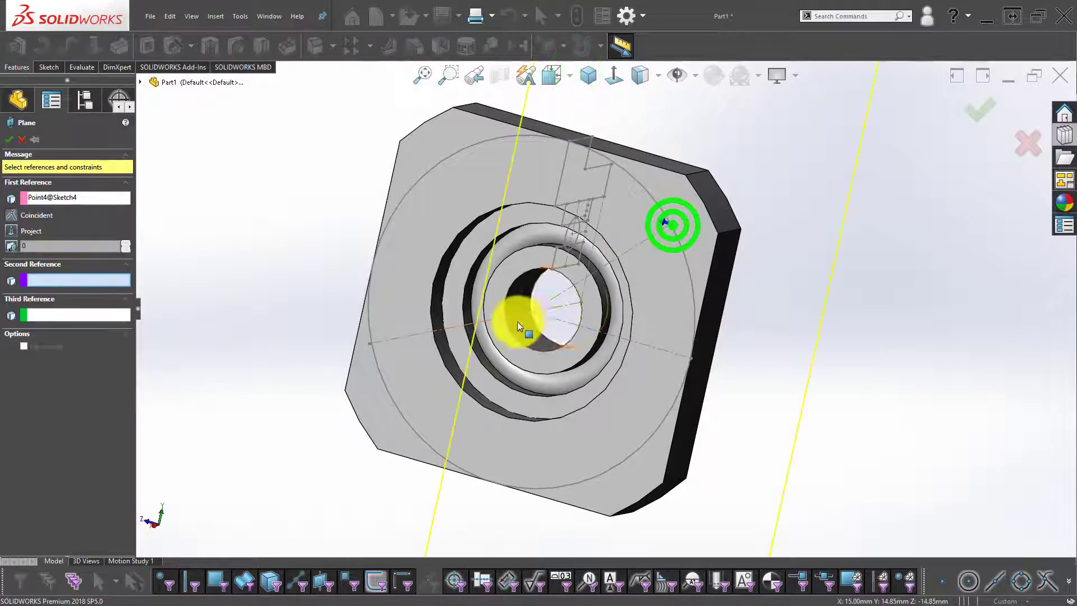
click(531, 310)
click(370, 344)
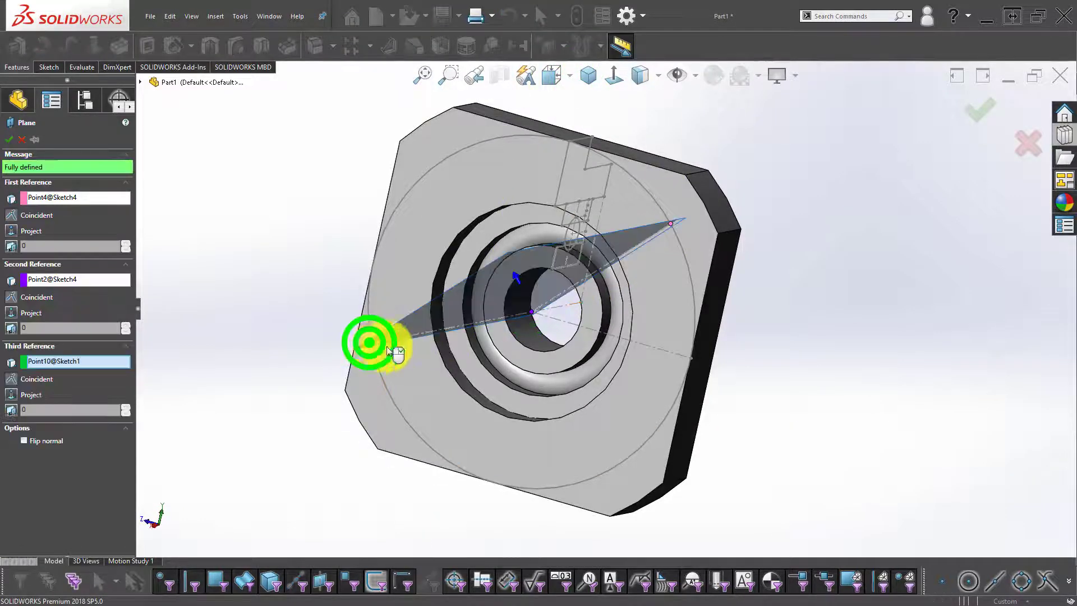
click(977, 115)
Start a sketch on the new plane and draw a horizontal centerline about 6.8 mm long outward from the 45° line's pitch-circle endpoint
middle_drag(625, 289, 767, 345)
right_click(566, 224)
click(589, 210)
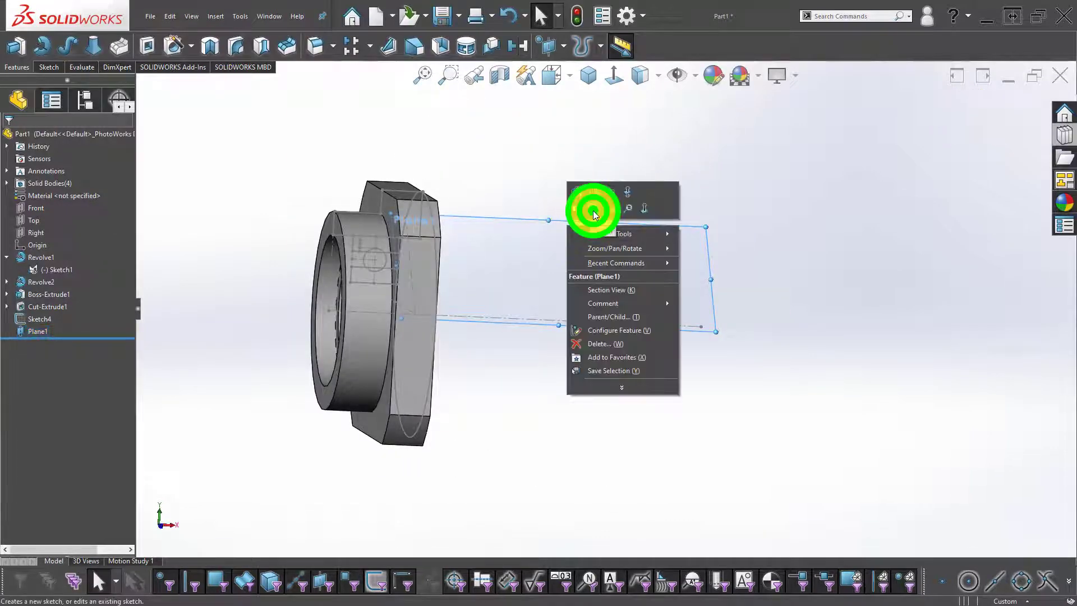
click(620, 76)
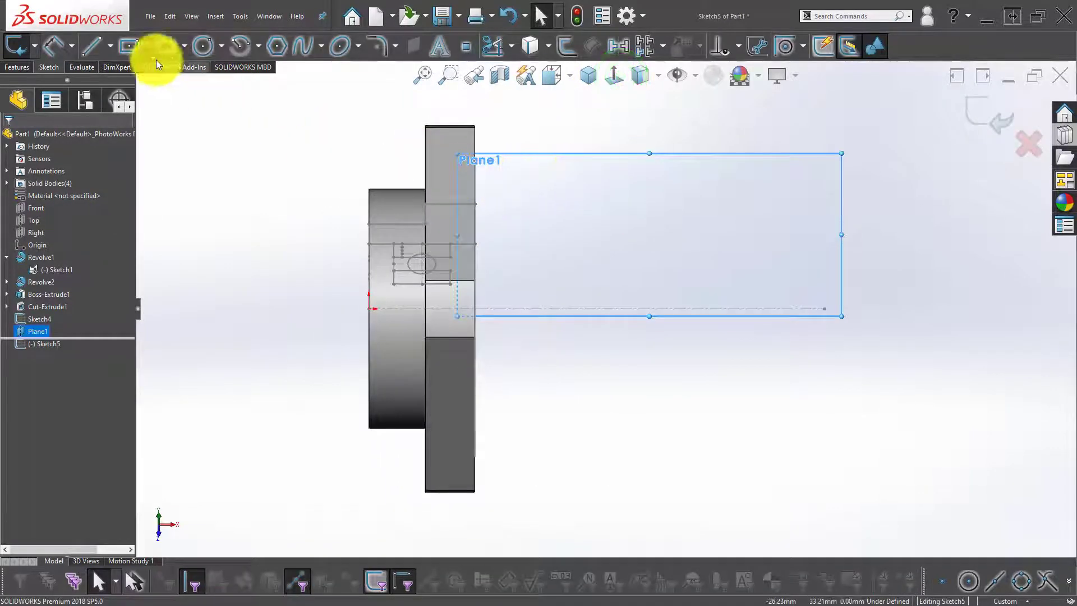
click(110, 48)
click(109, 82)
middle_drag(490, 247, 443, 242)
middle_drag(519, 181, 522, 120)
scroll(497, 224, down, 6)
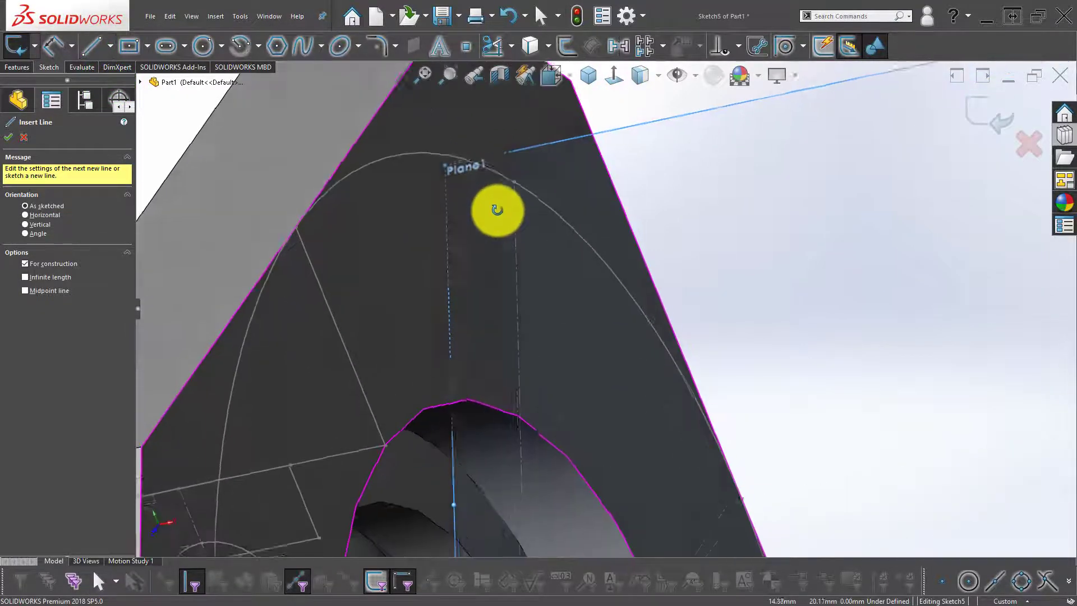
click(513, 184)
click(705, 140)
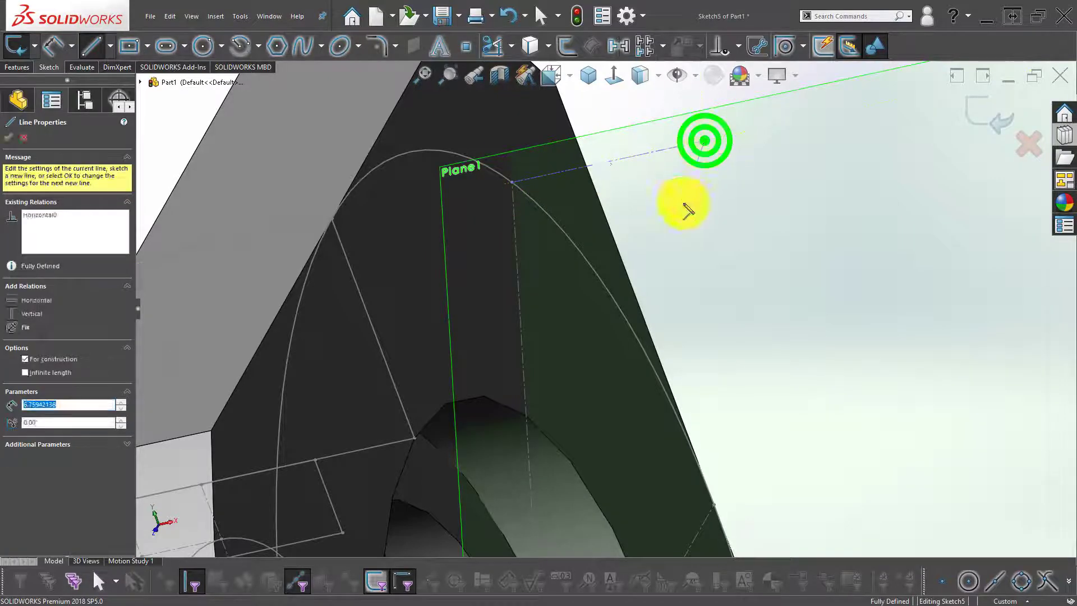
double_click(685, 204)
Hide reference items and sketch a closed stepped construction profile through the flange thickness above the centerline, about 2.4 mm high at the outer face
click(620, 80)
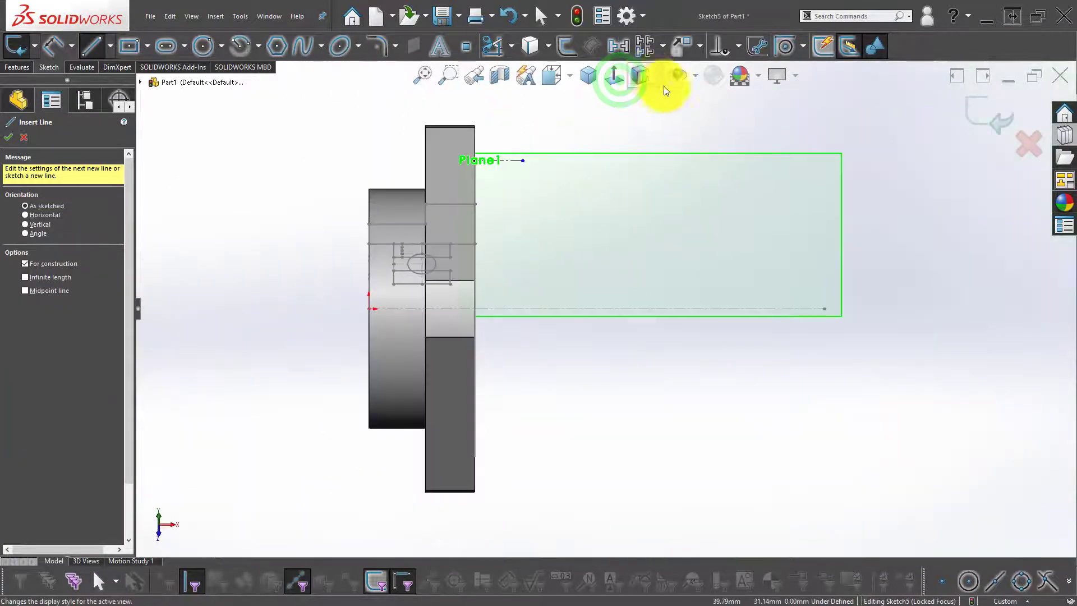
click(683, 77)
scroll(480, 182, down, 5)
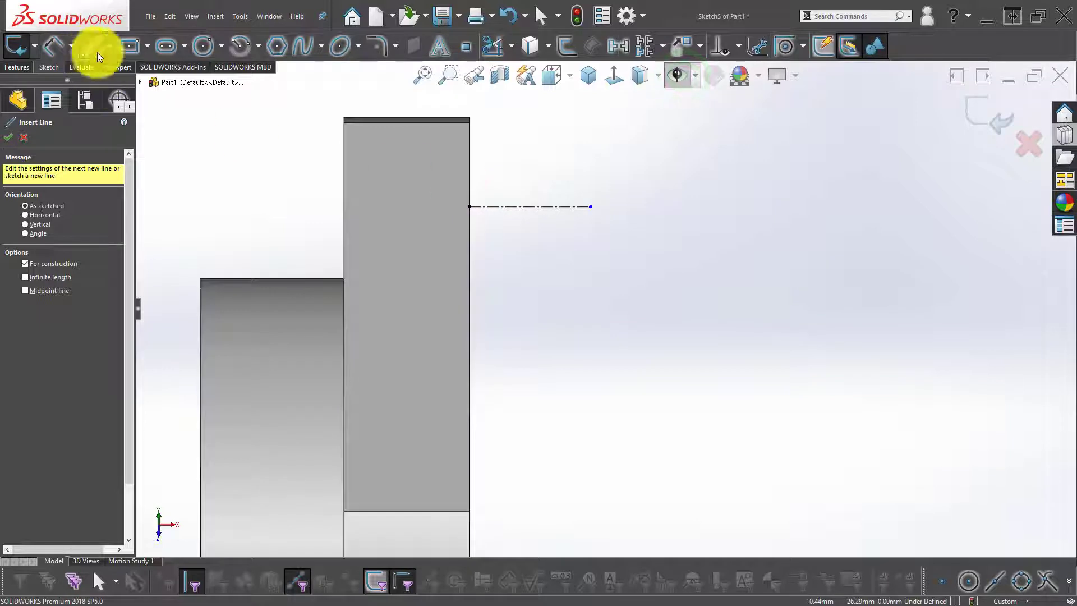
click(450, 219)
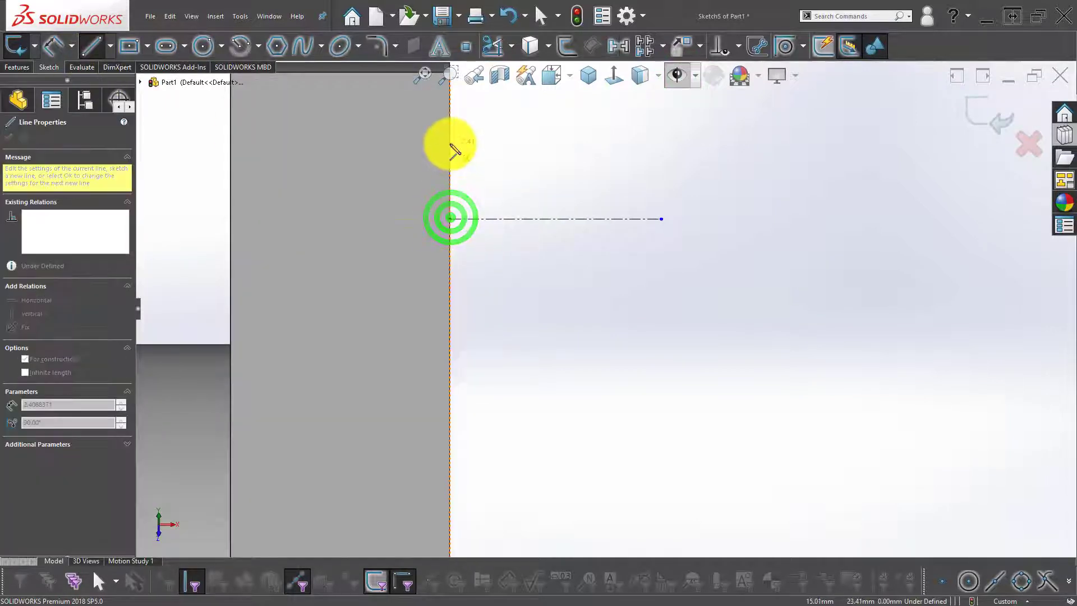
click(449, 143)
click(366, 144)
click(365, 170)
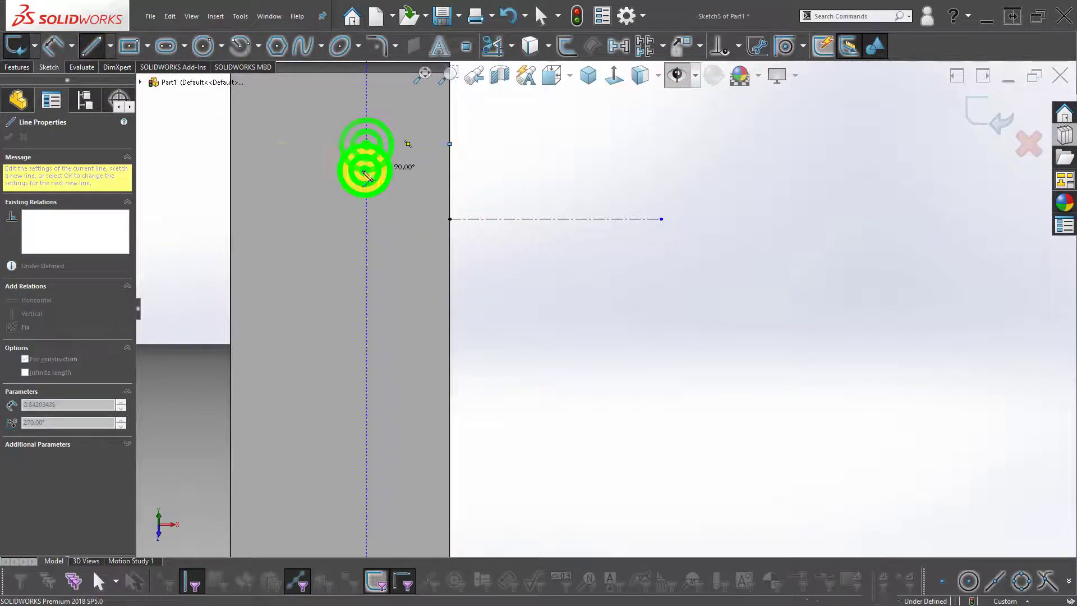
click(230, 170)
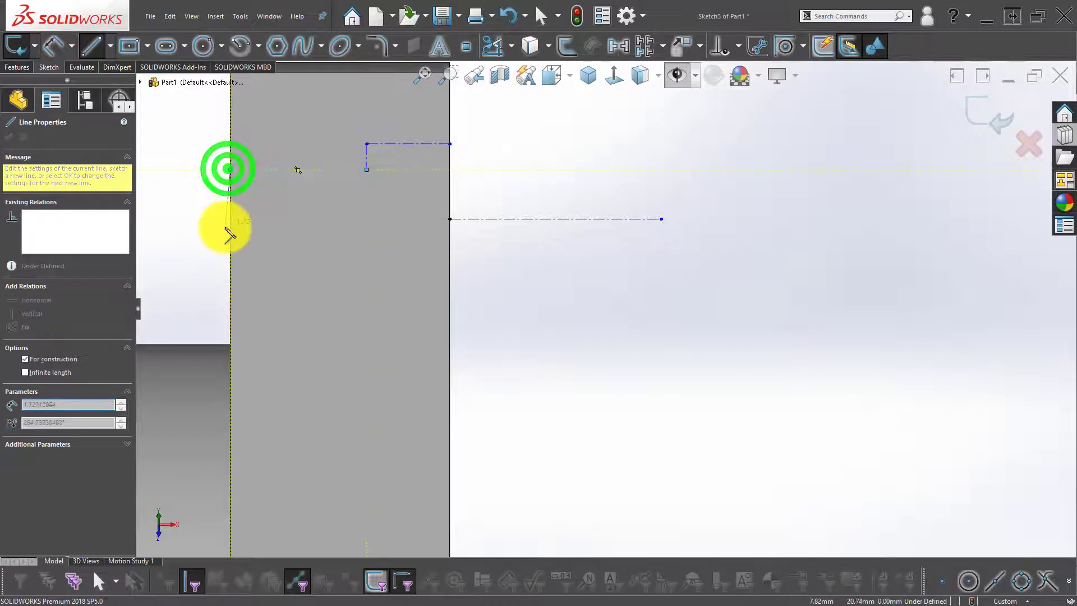
click(230, 219)
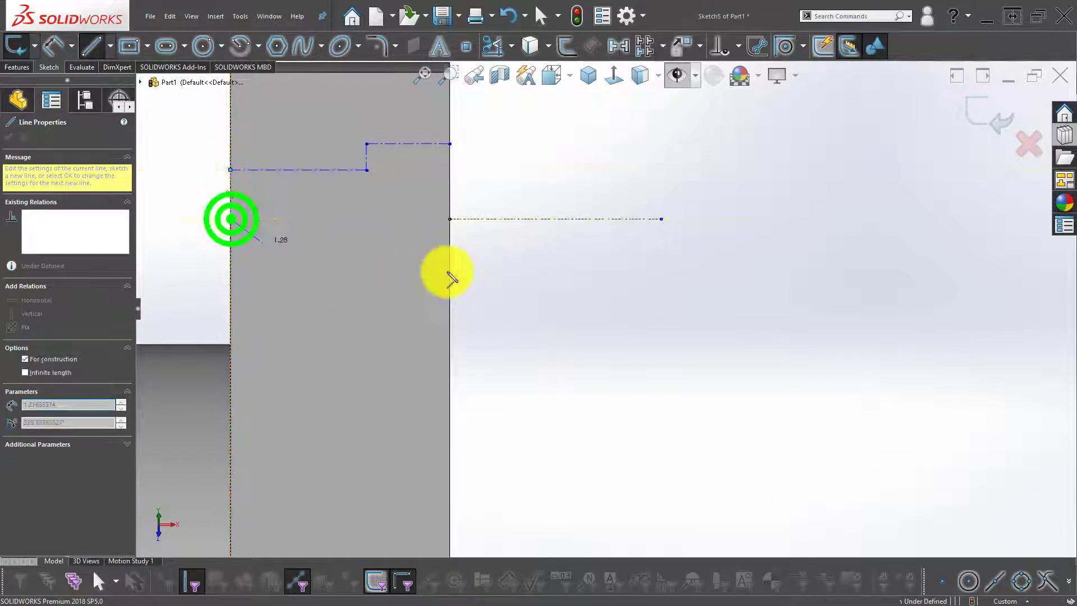
click(450, 219)
scroll(390, 256, up, 3)
key(Escape)
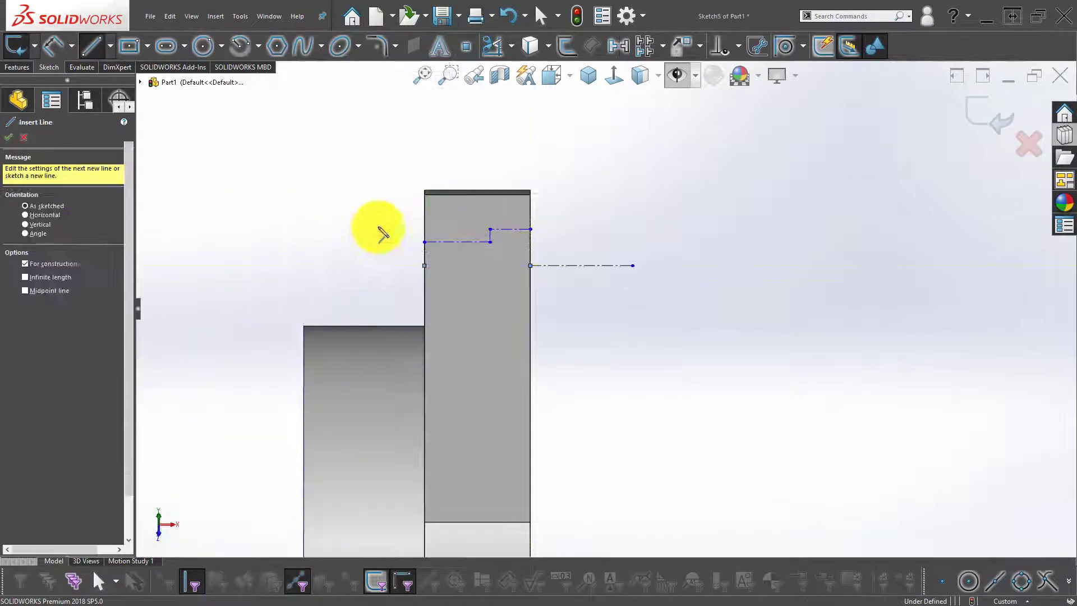
key(Escape)
Convert all the stepped profile's construction lines to solid sketch lines
drag(374, 213, 545, 289)
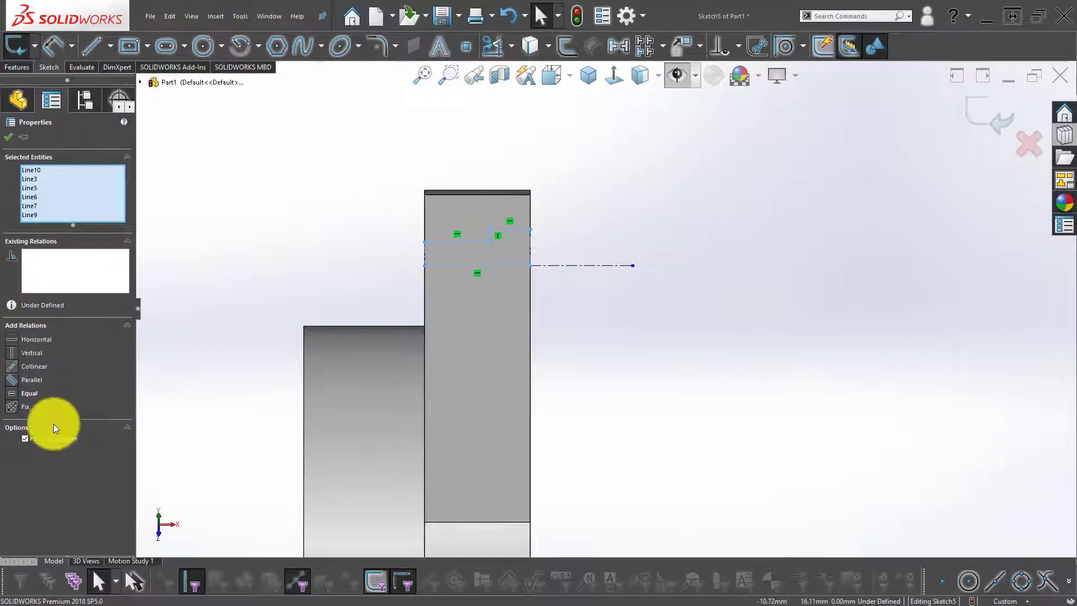
click(8, 137)
click(303, 207)
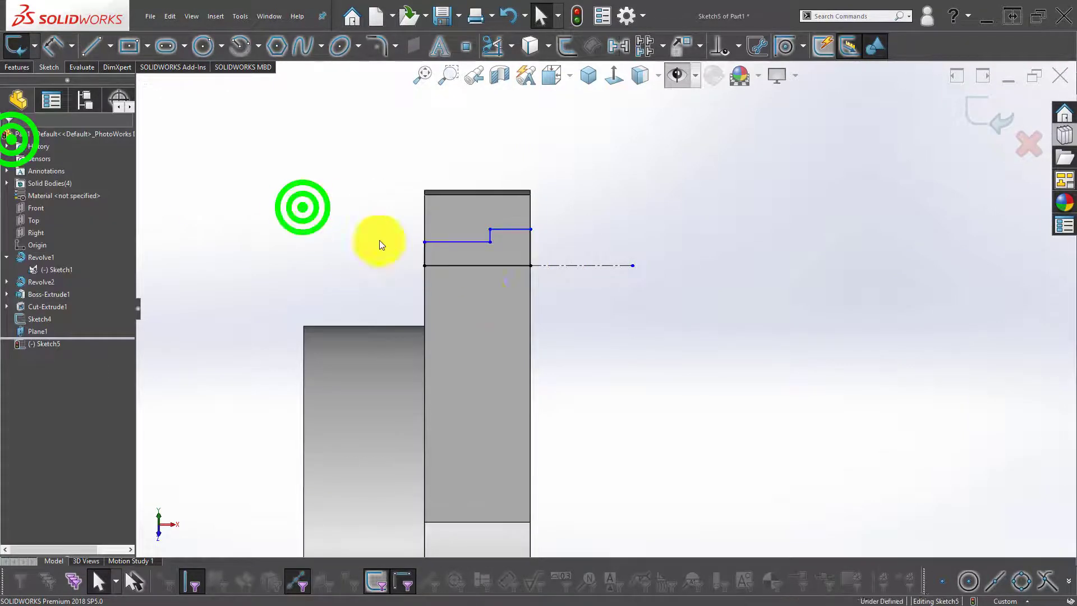
Dimension the length of the profile's higher step at the flange's outer face and name the dimension Z
click(517, 233)
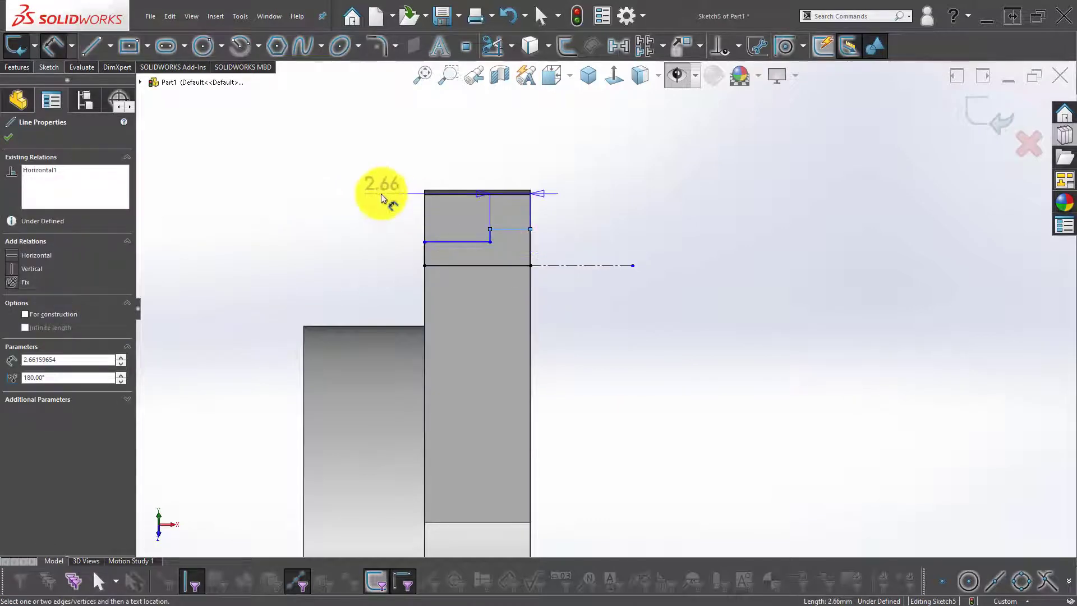
click(380, 193)
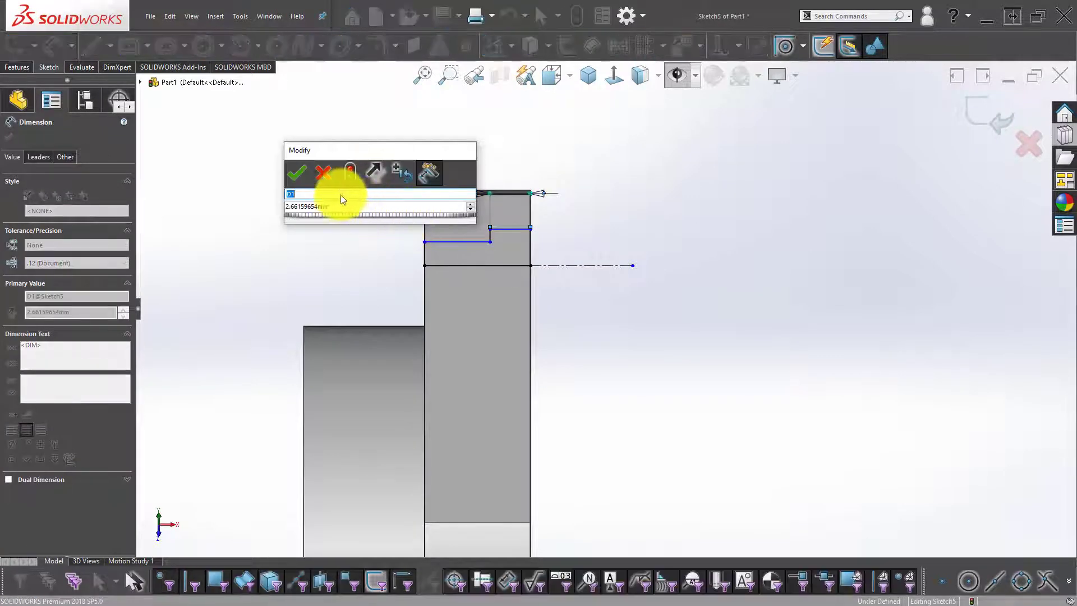
text(Z)
click(299, 175)
Dimension the profile's lower step about the centerline as a 4.5 mm diameter
click(458, 245)
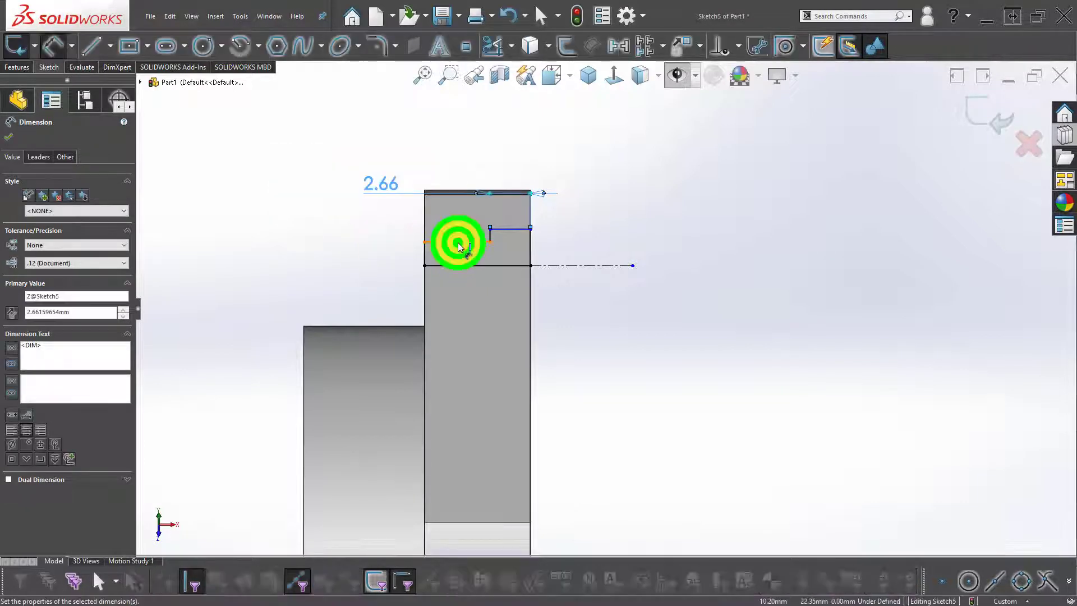
click(560, 266)
click(283, 274)
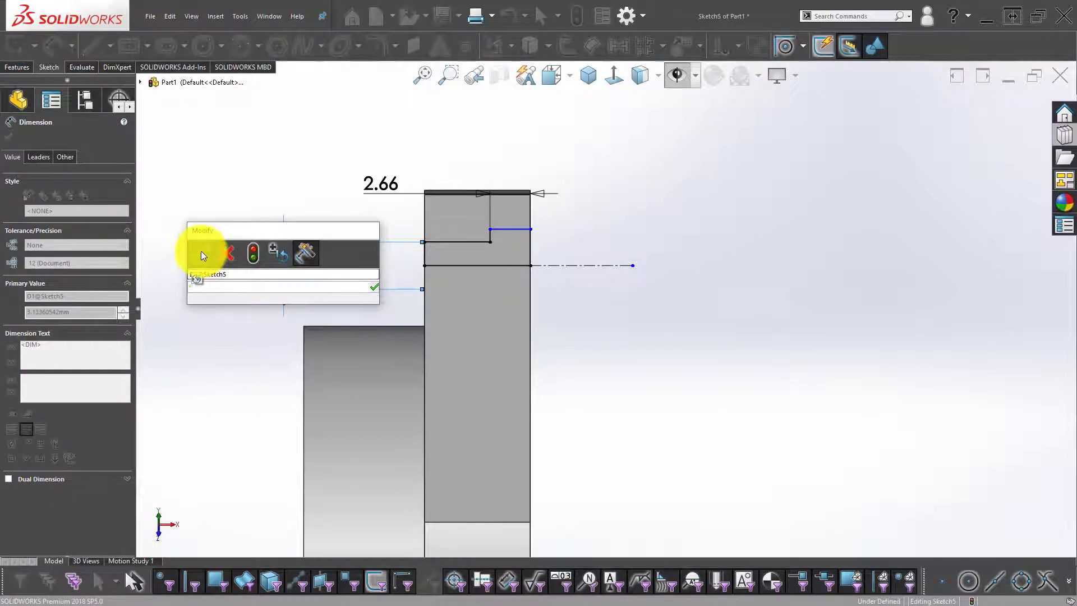
click(201, 252)
click(609, 313)
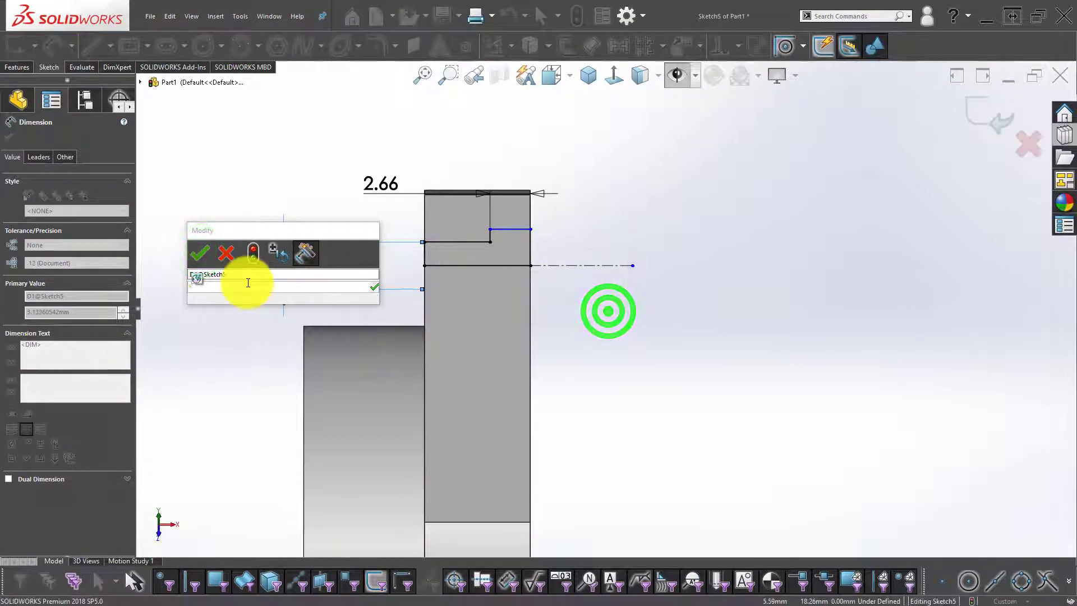
drag(239, 286, 155, 286)
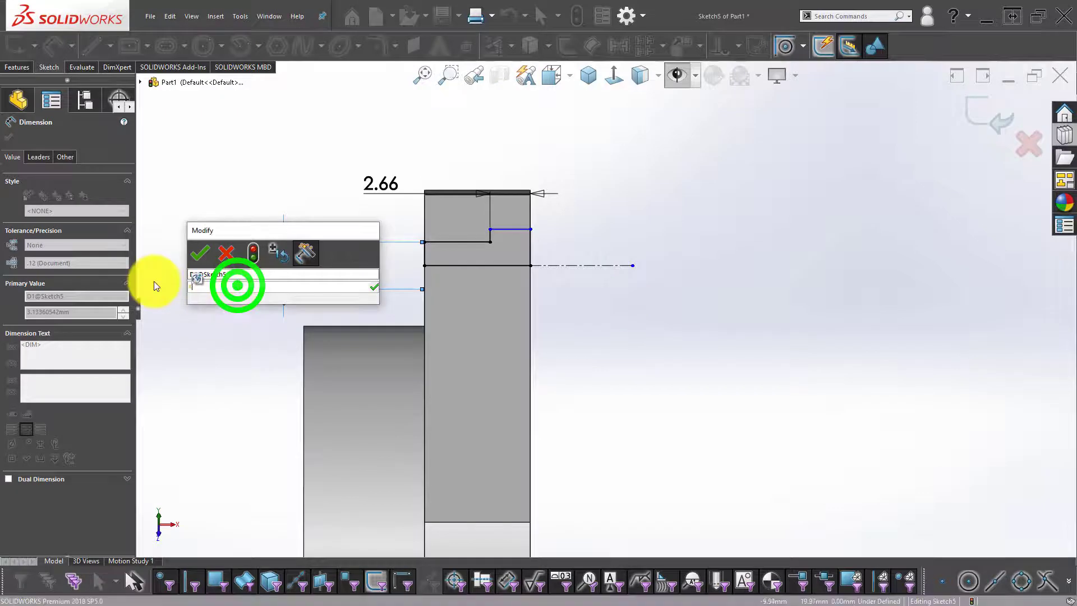
key(BackSpace)
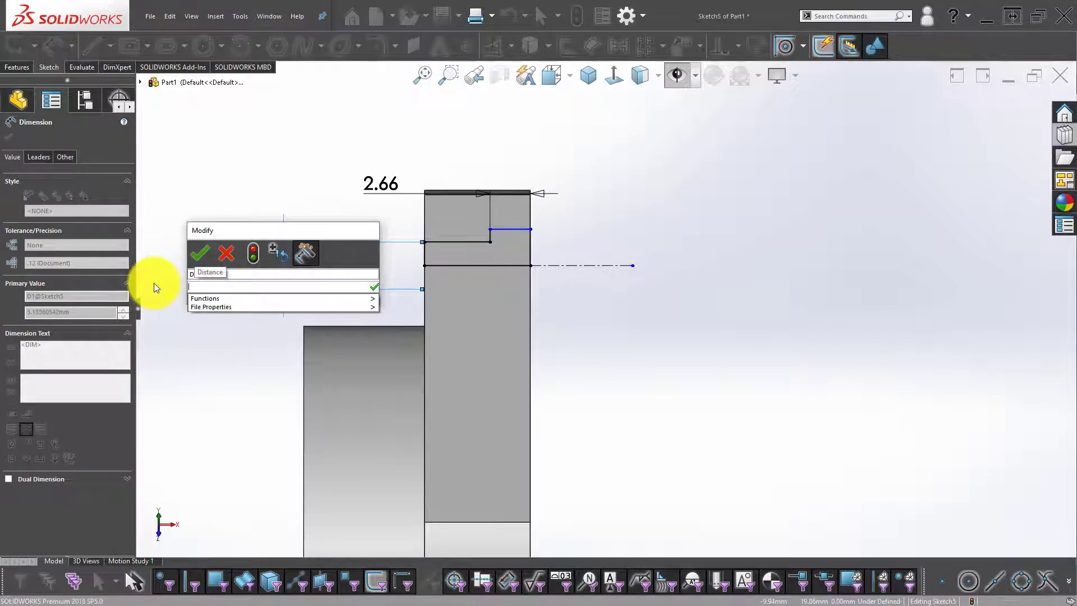
text(4.5)
key(Return)
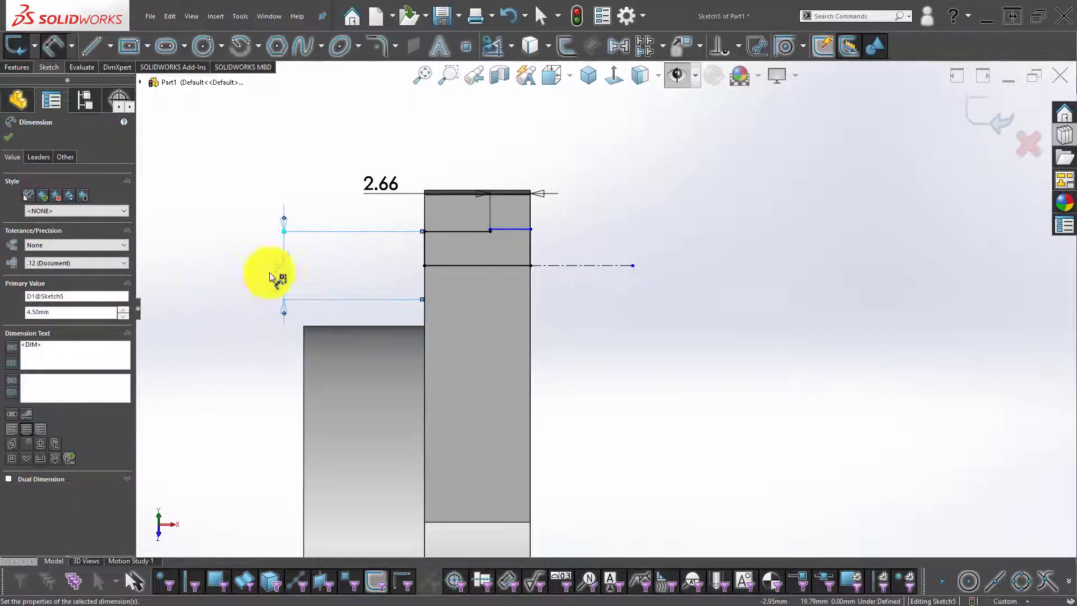
Rename the 4.5 mm diameter dimension as X
click(279, 268)
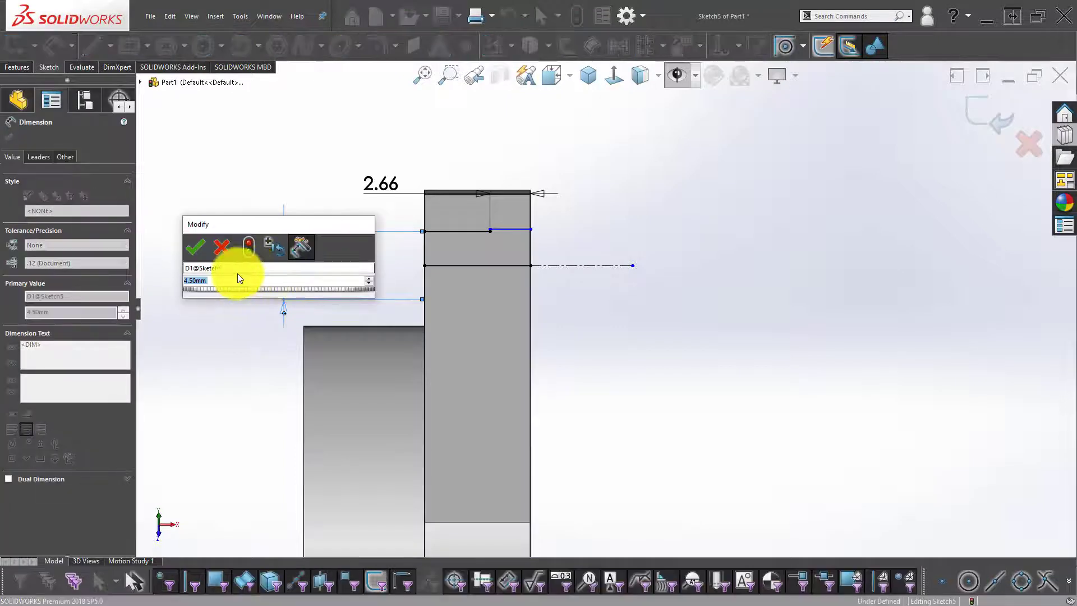
click(238, 268)
text(A)
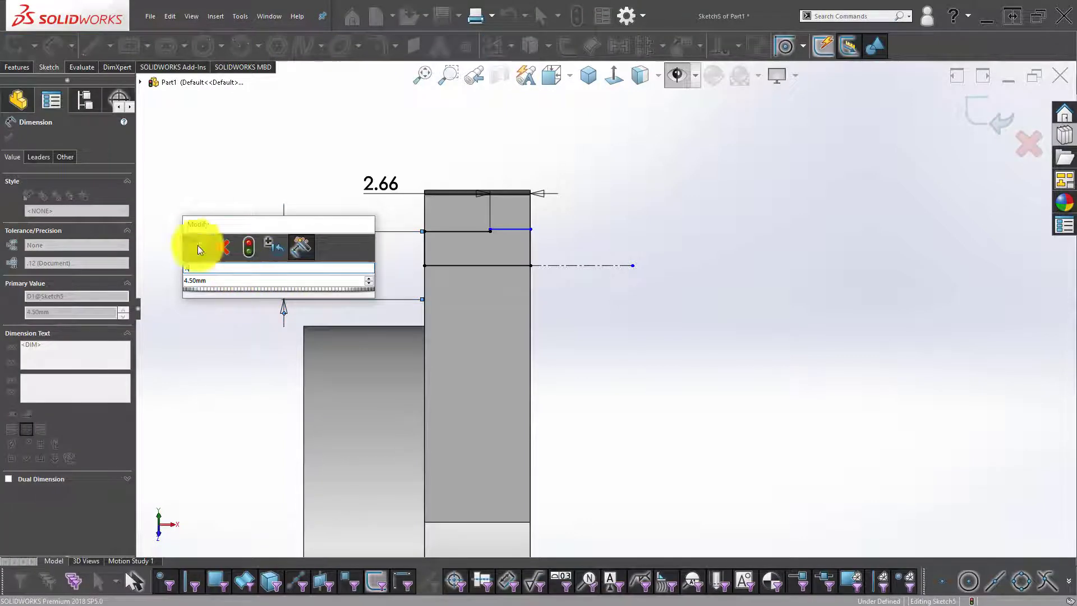
click(195, 247)
Dimension the profile's higher step about the centerline as an 8 mm diameter and name the dimension Y
click(513, 230)
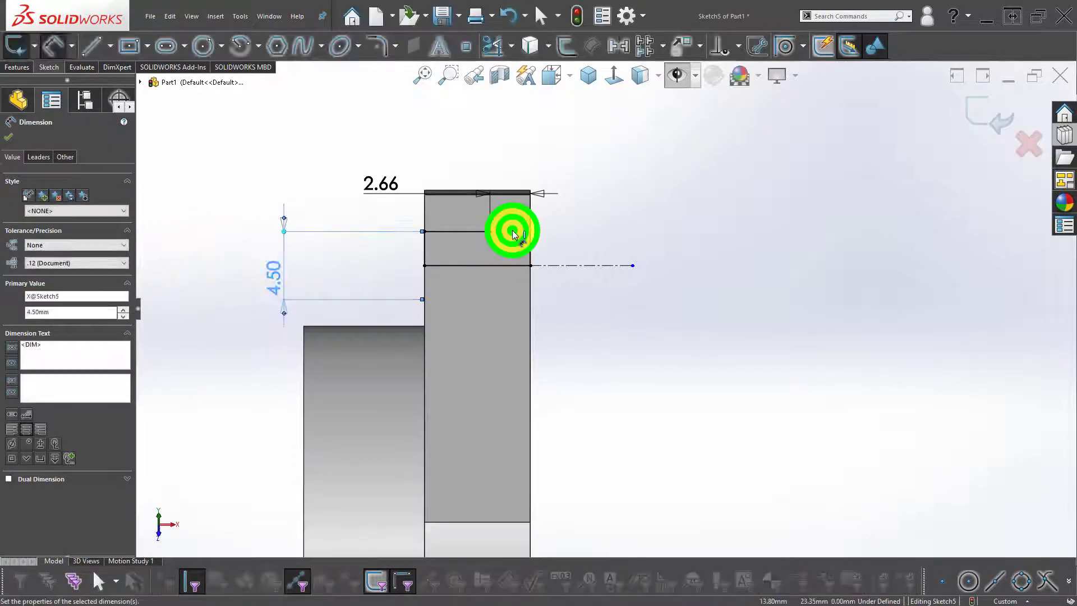
click(514, 144)
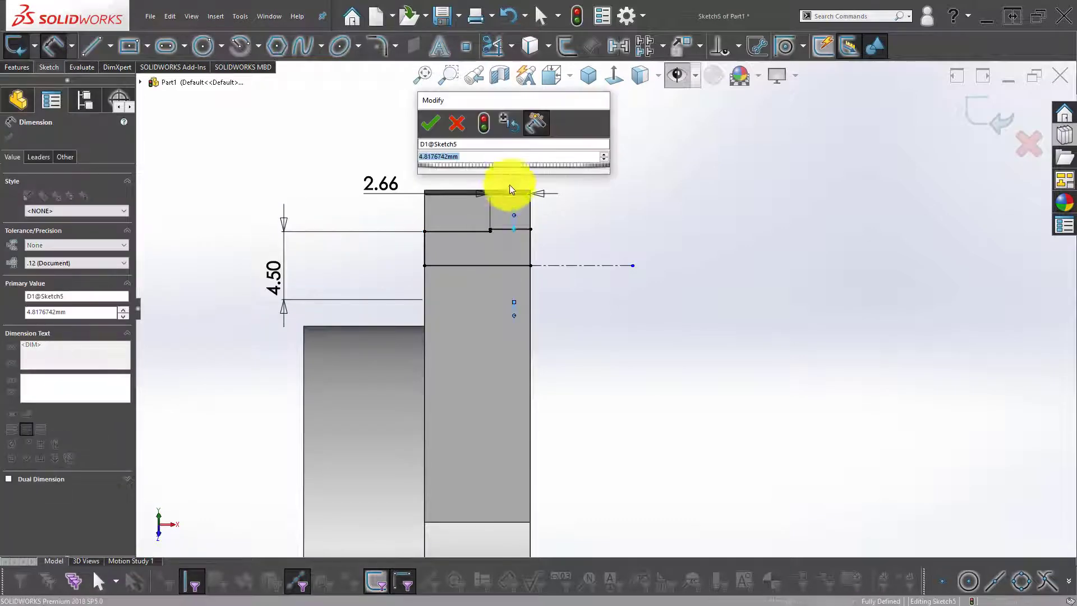
text(=Y)
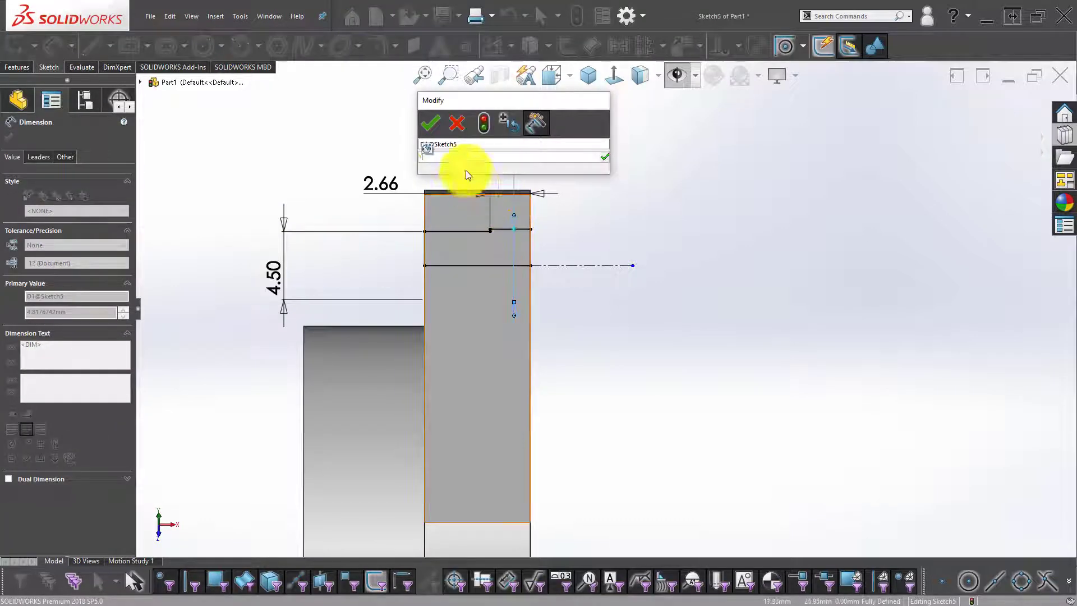
click(434, 123)
click(614, 309)
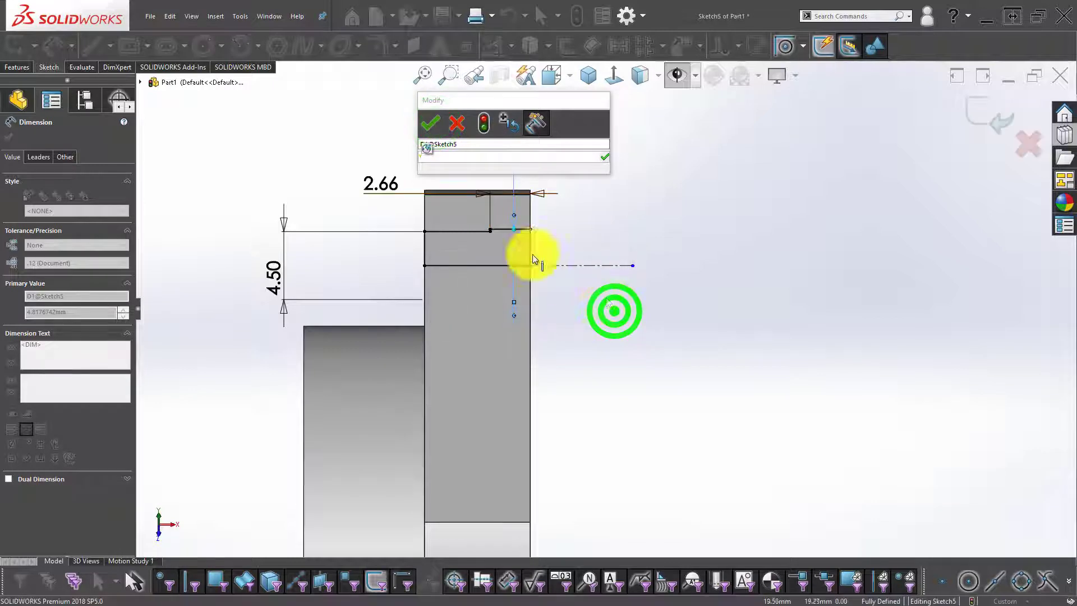
click(451, 157)
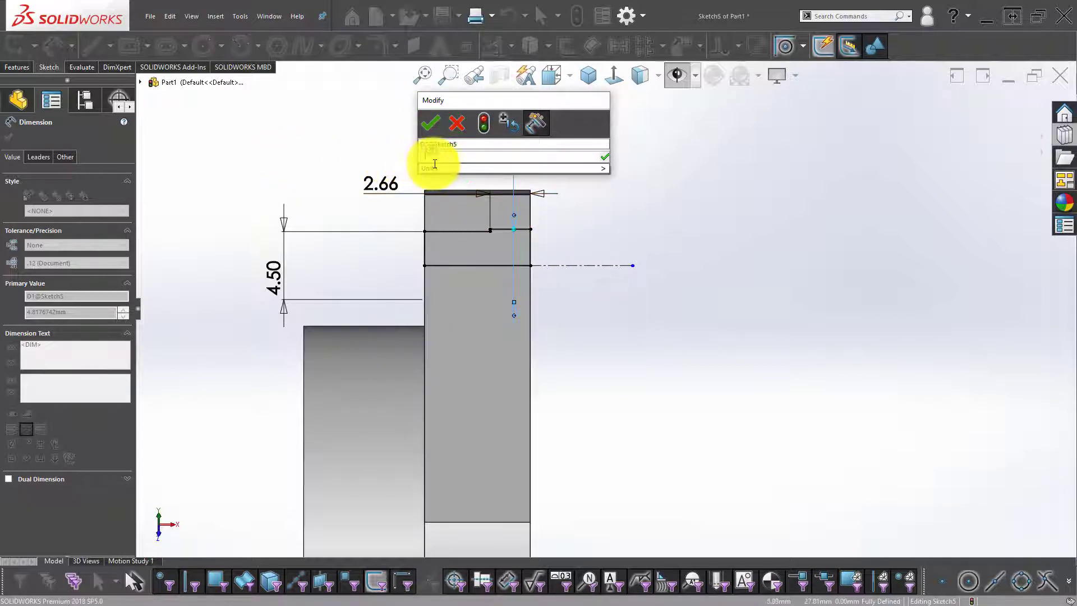
drag(437, 159, 389, 161)
text(8)
click(477, 150)
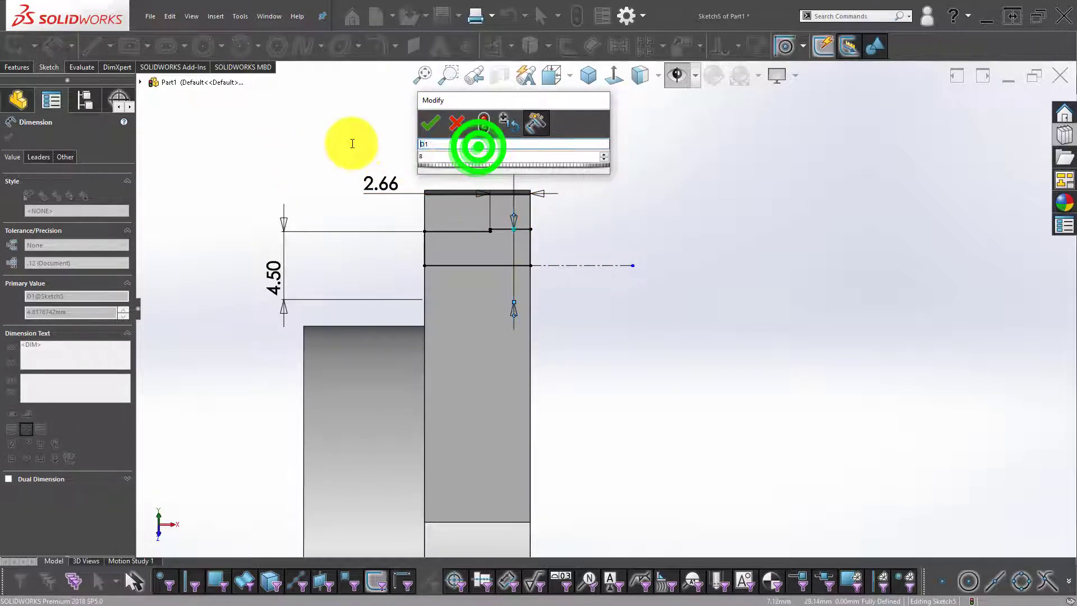
drag(445, 145, 388, 141)
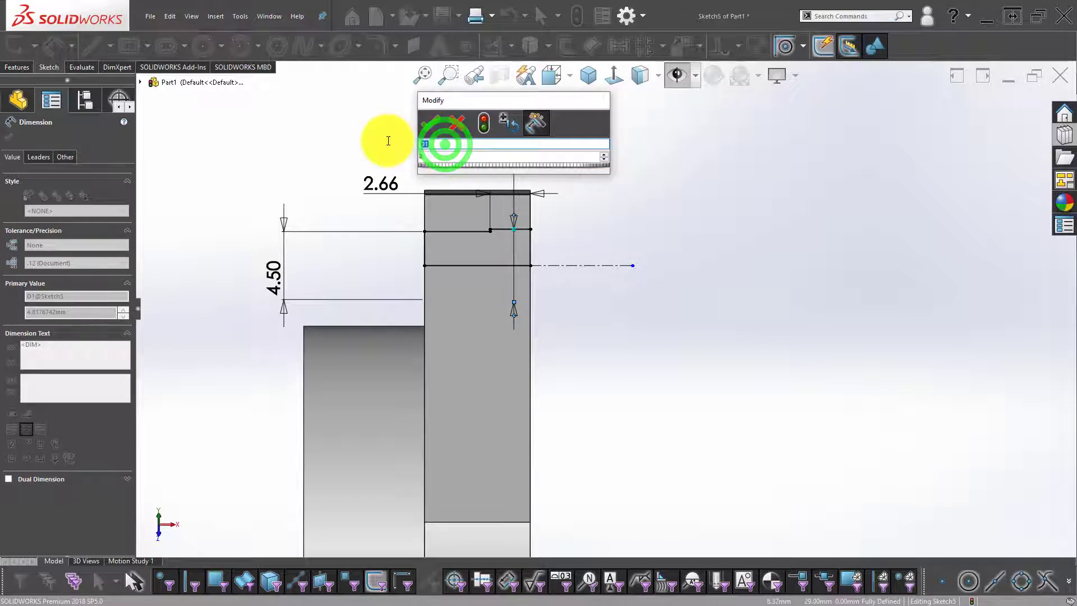
click(432, 133)
click(570, 331)
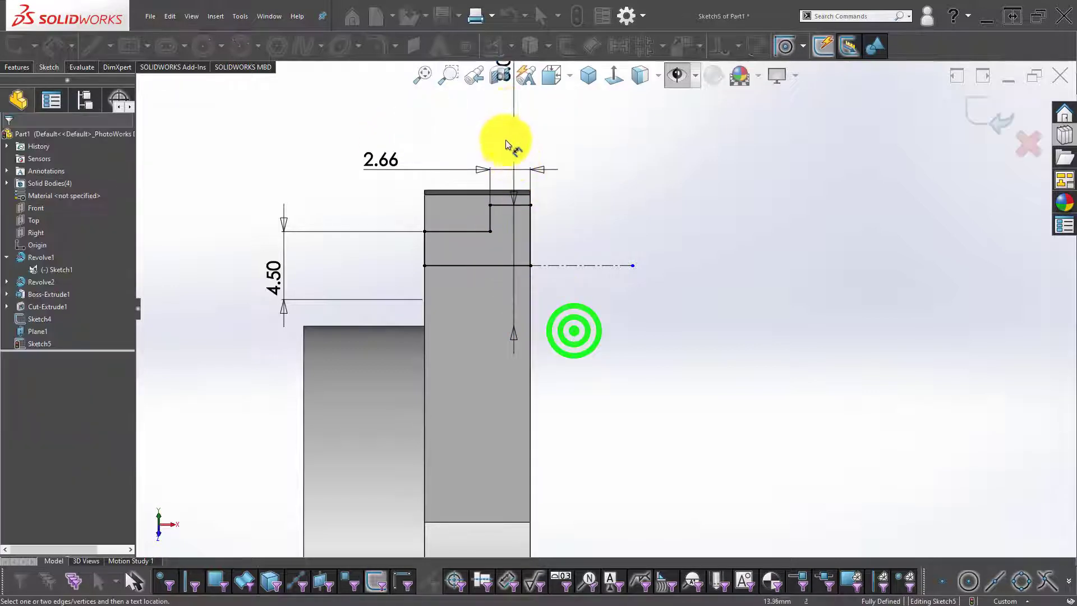
Reposition the 8 mm diameter dimension beyond the flange's outer face so it sits beside the profile
scroll(515, 191, up, 2)
scroll(514, 201, up, 1)
mouse_move(541, 156)
mouse_down()
mouse_move(610, 260)
mouse_move(606, 281)
mouse_up()
click(643, 351)
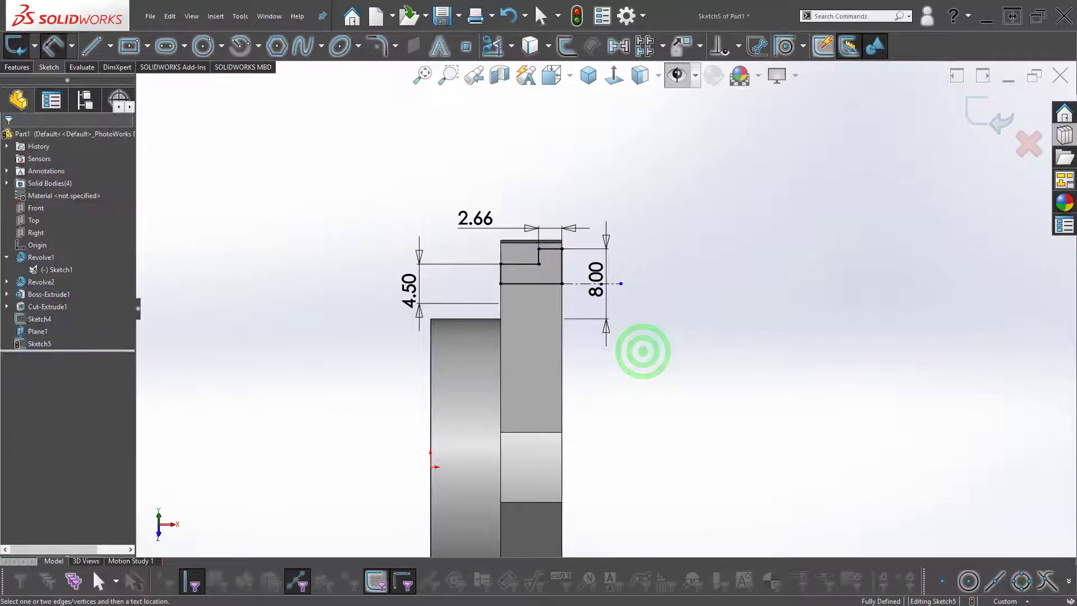
Set the length of the profile's higher step, dimension Z, to 4 mm
click(466, 218)
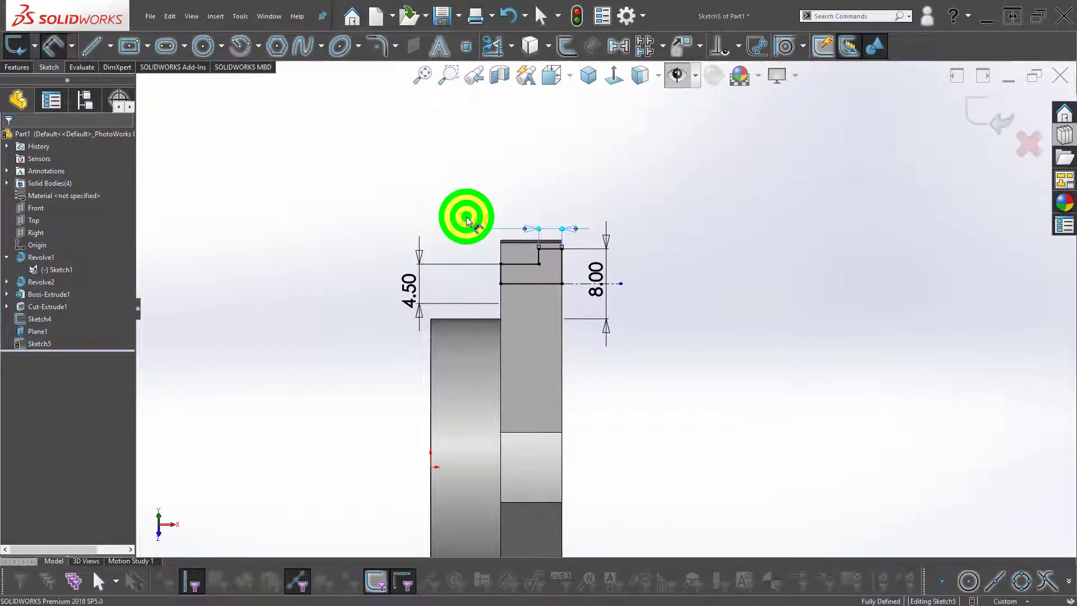
text(4)
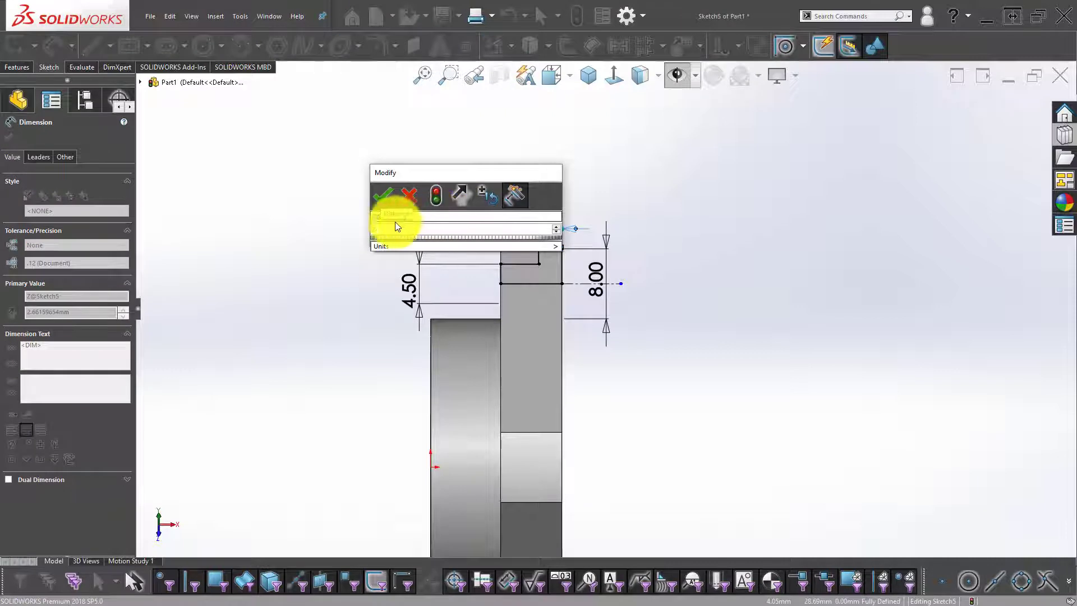
click(383, 196)
click(278, 229)
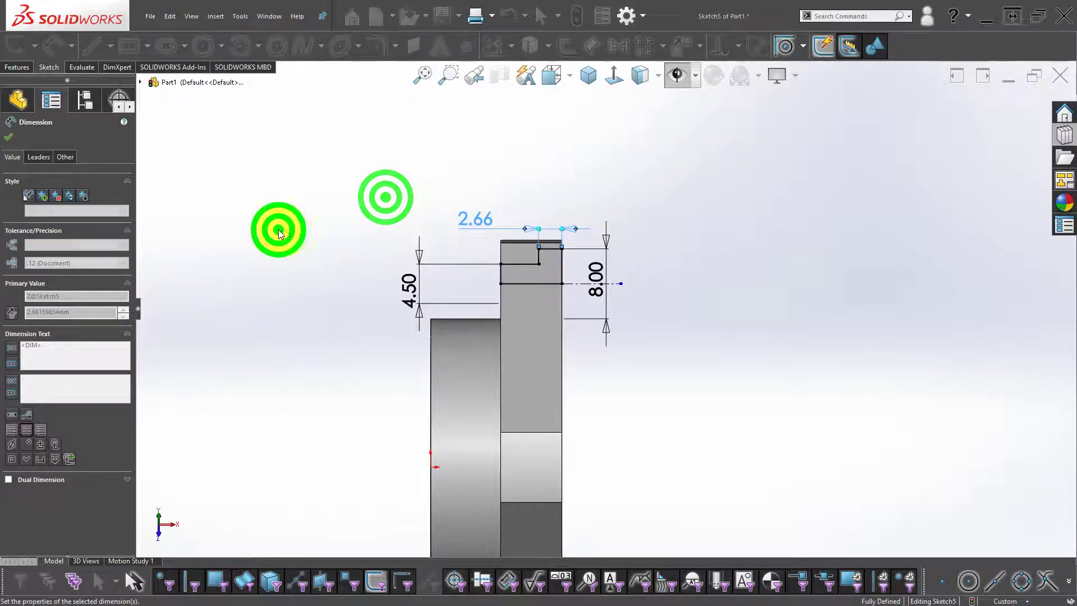
Cut the stepped bolt hole through the flange by revolving the profile 360° about its centerline
click(22, 67)
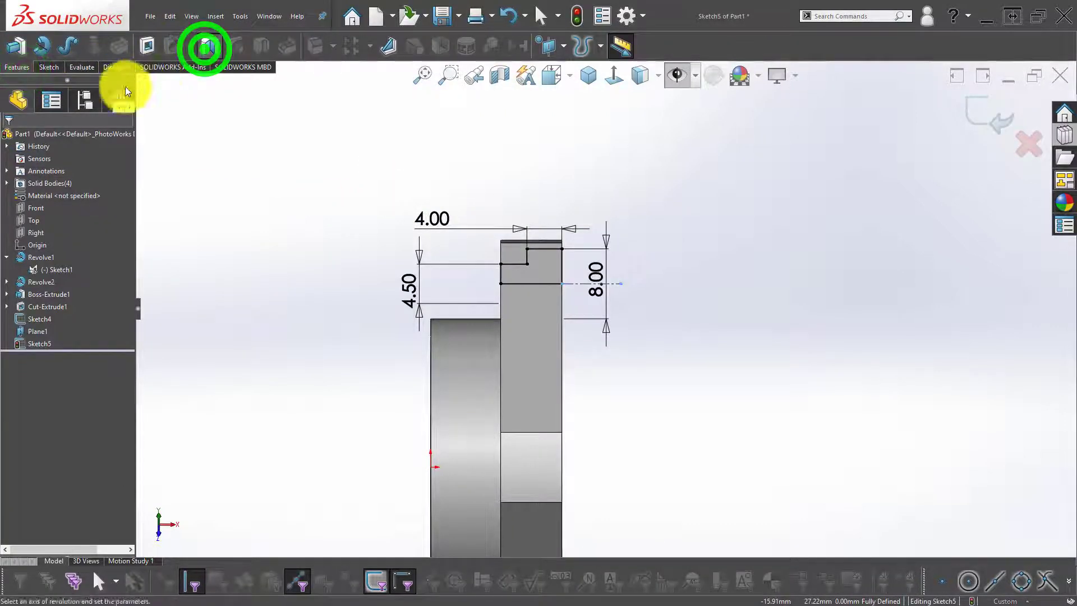
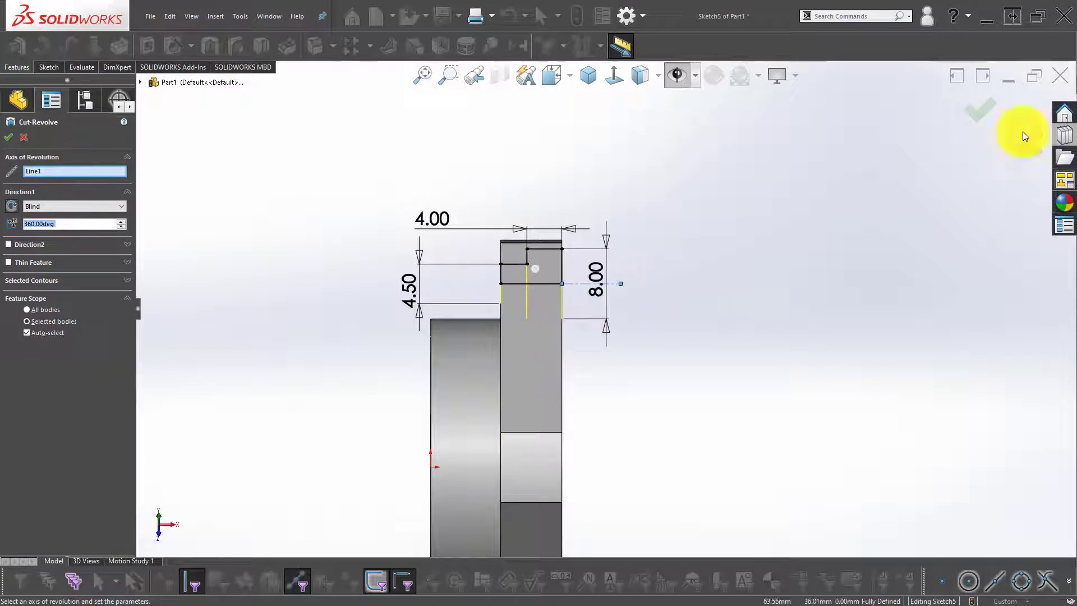
middle_drag(510, 292, 500, 261)
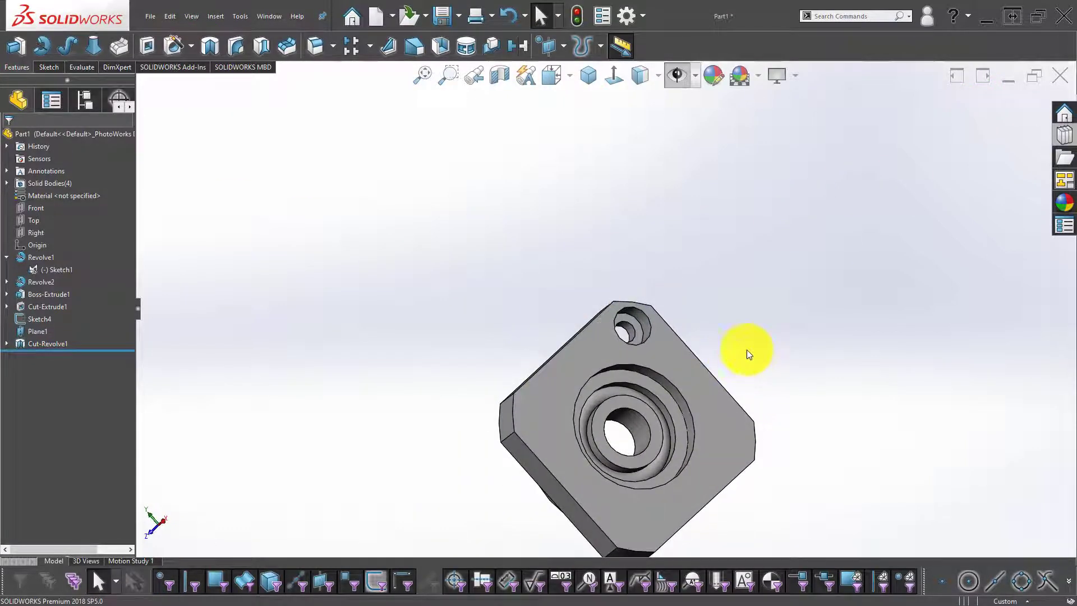
Pattern the stepped bolt hole circularly about the housing's central bore face with 4 equally spaced instances over 360°
click(370, 46)
click(379, 77)
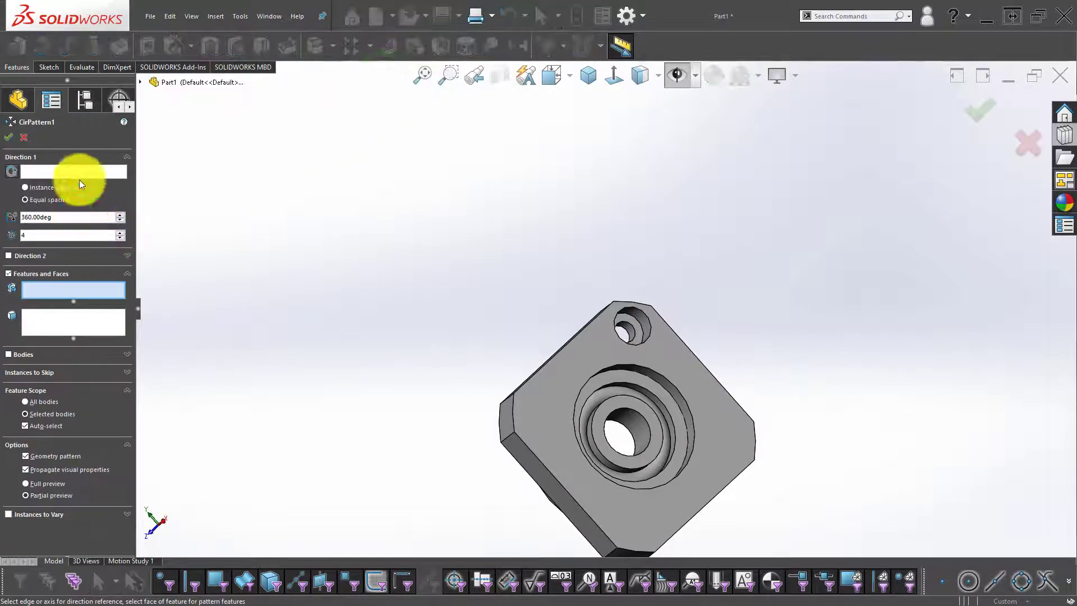
click(86, 172)
scroll(617, 348, down, 4)
click(648, 335)
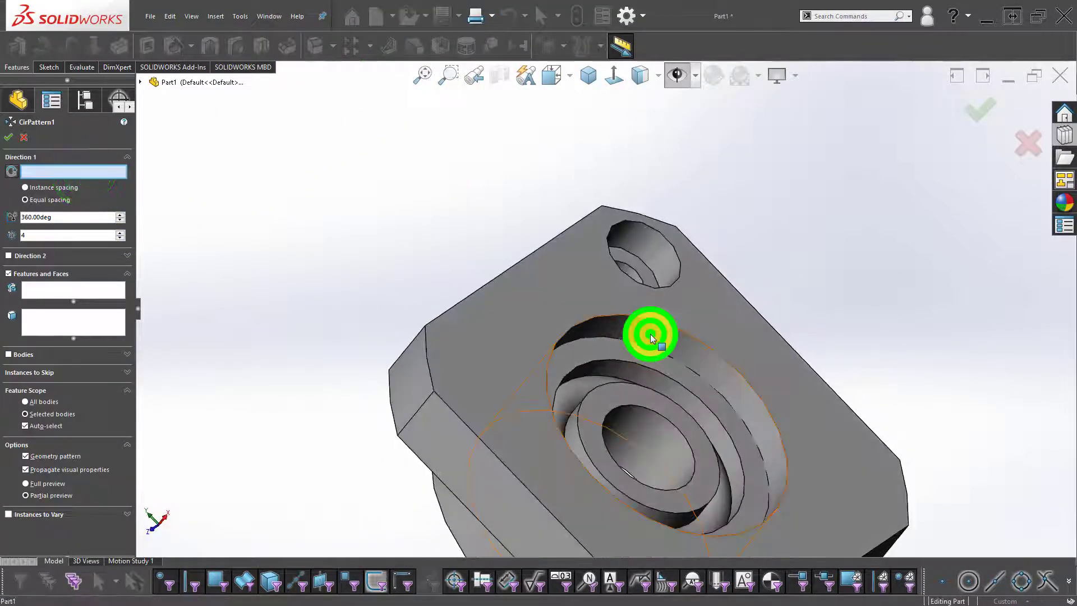
click(72, 290)
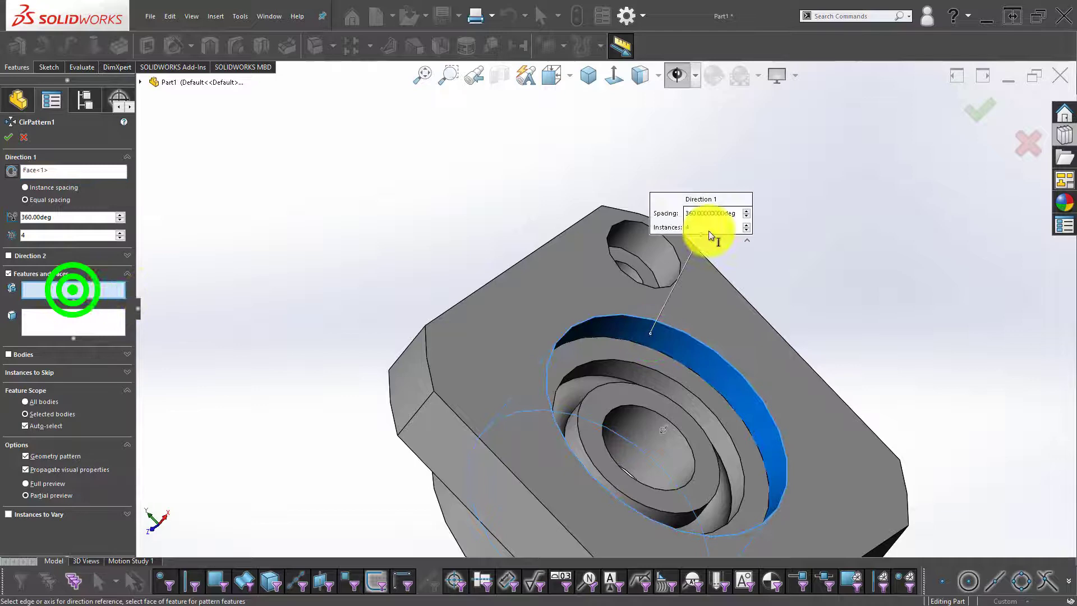
click(651, 245)
click(996, 109)
click(858, 163)
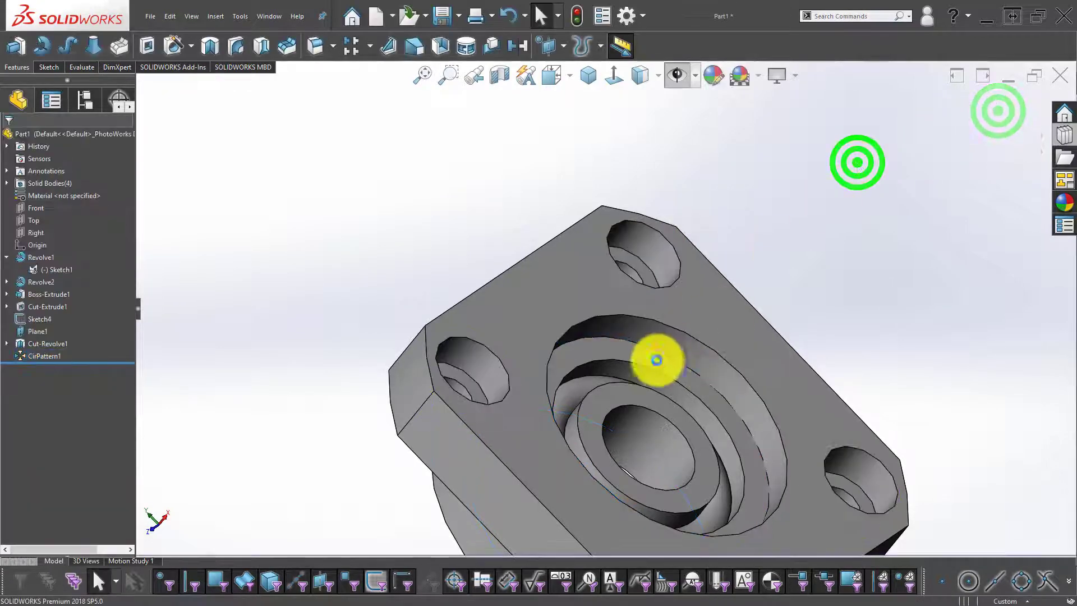
Examine the four-hole flange from several sides and inspect the bearing seat in a temporary section on the Front plane
scroll(654, 359, up, 3)
middle_drag(640, 355, 683, 431)
scroll(565, 317, down, 3)
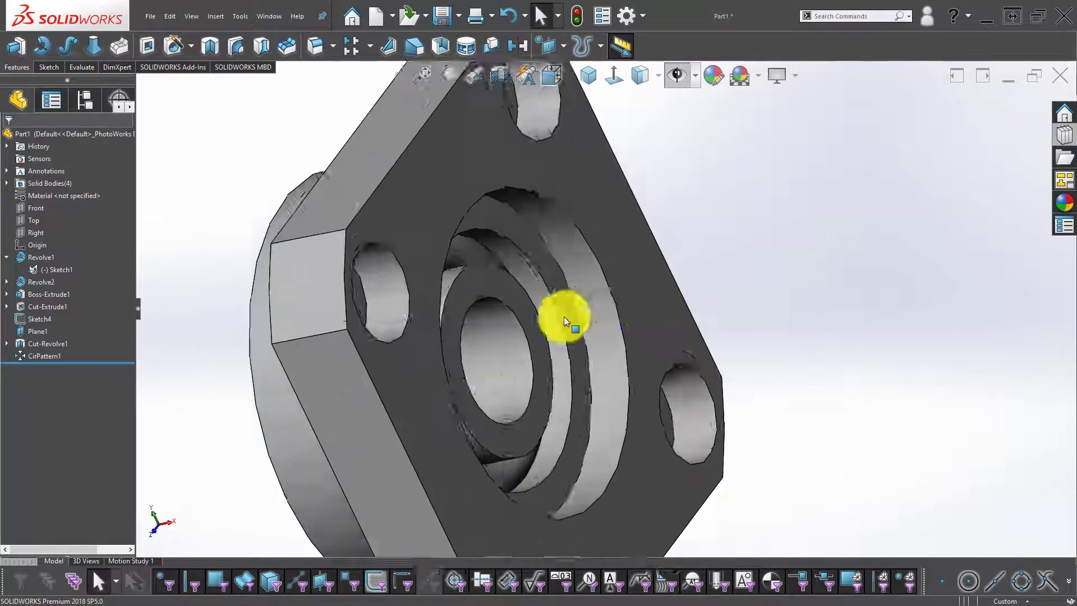
scroll(564, 317, up, 5)
middle_drag(492, 262, 547, 247)
click(489, 73)
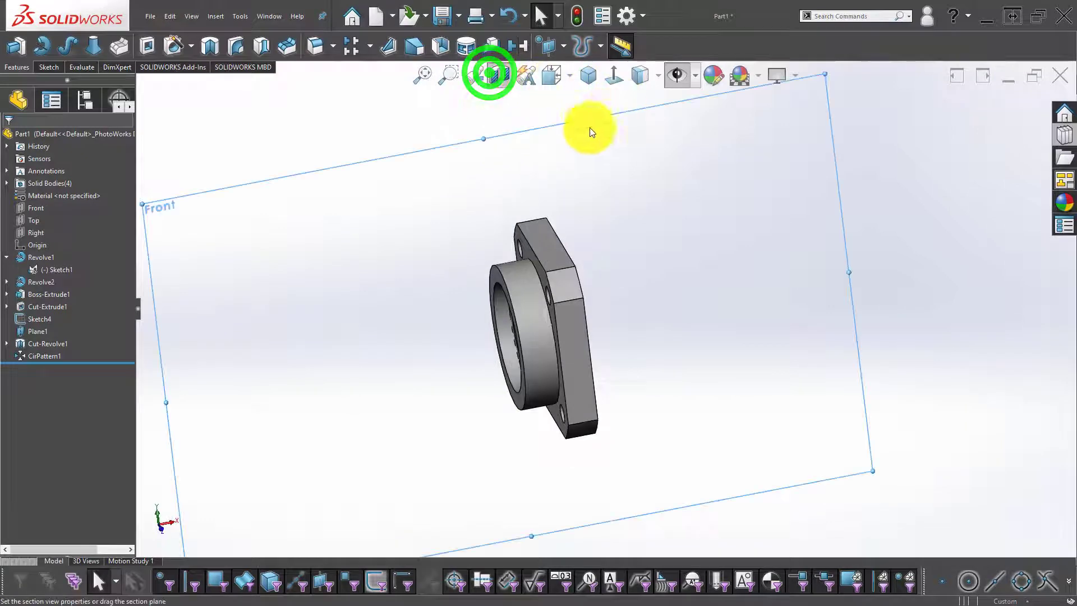
scroll(545, 348, down, 2)
middle_drag(544, 348, 606, 291)
scroll(607, 298, up, 4)
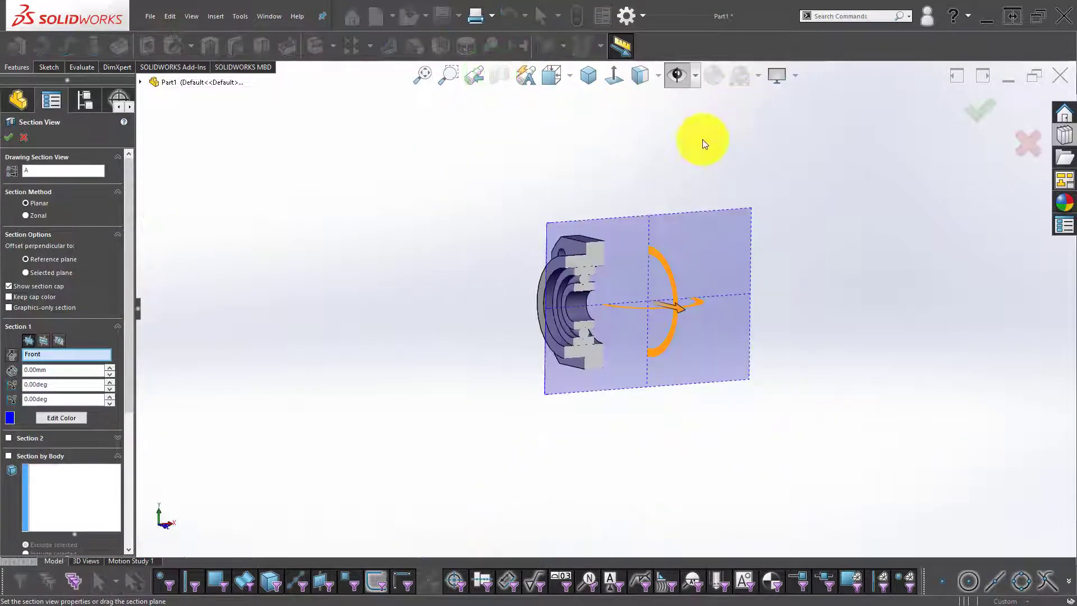
click(974, 112)
click(814, 152)
scroll(565, 281, down, 3)
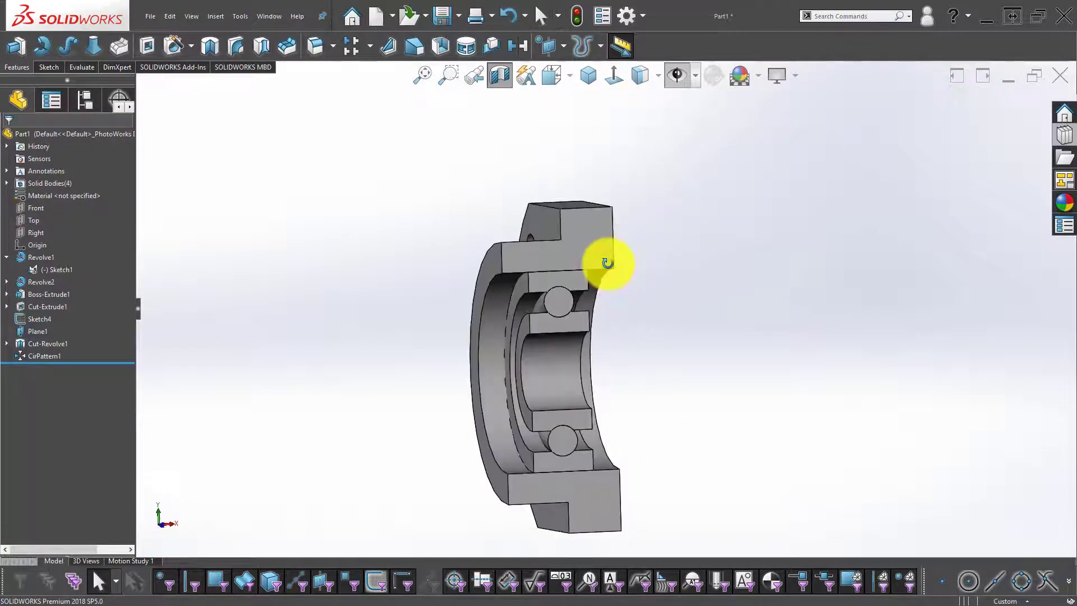
click(501, 76)
Colour the flanged housing body dark grey with RGB 64, 64, 64
middle_drag(503, 316, 531, 298)
click(587, 271)
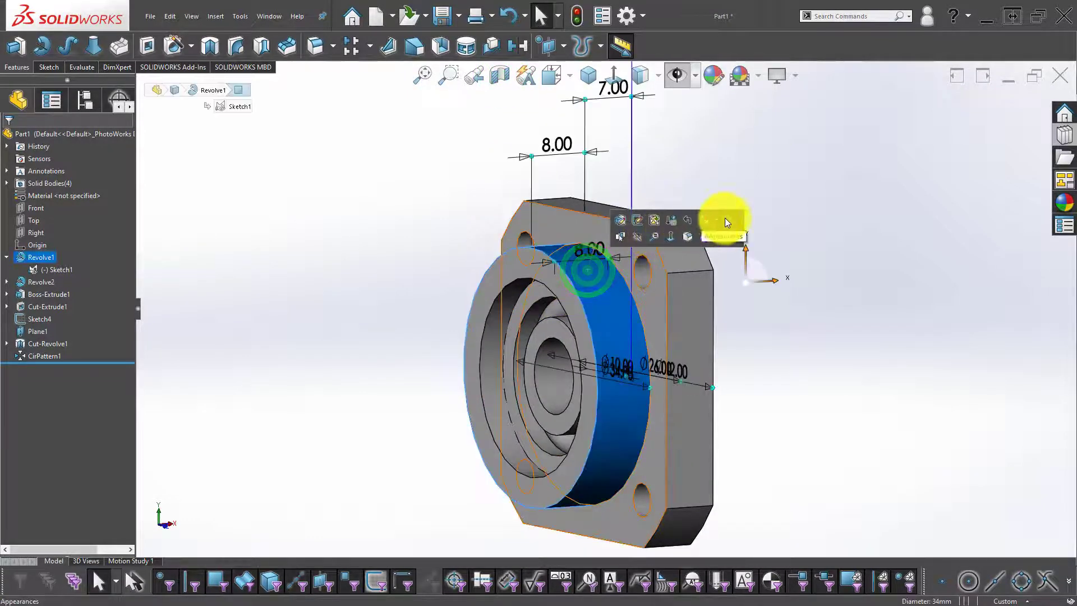
click(716, 220)
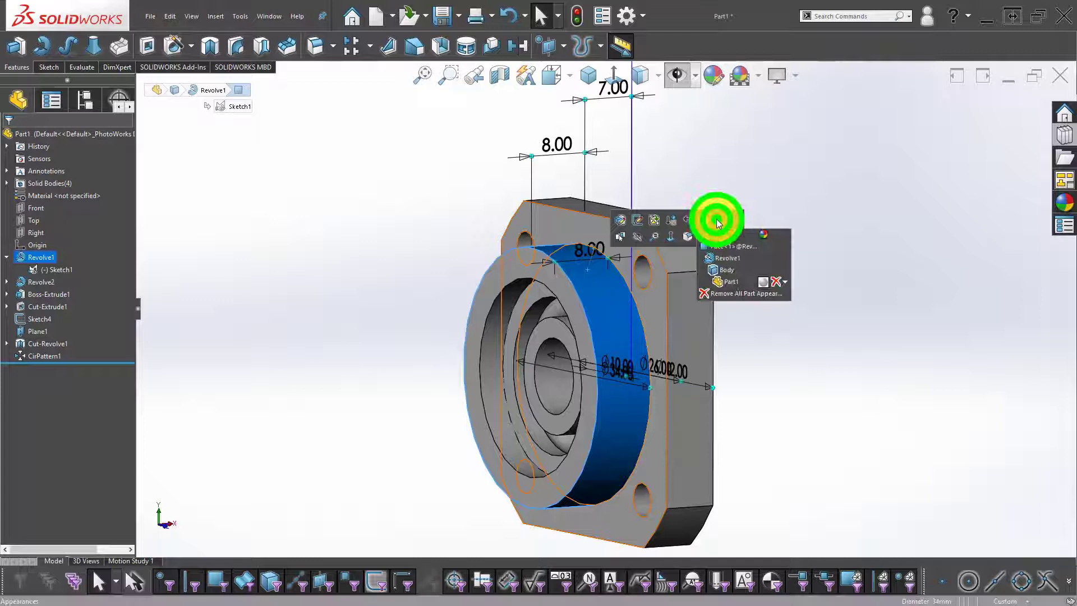
click(719, 263)
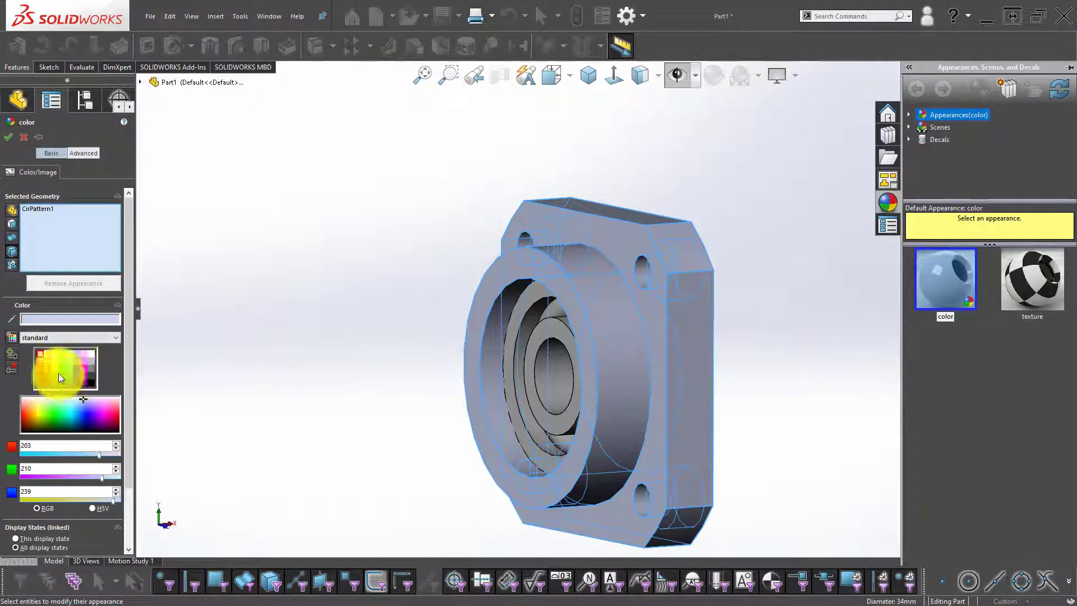
click(89, 369)
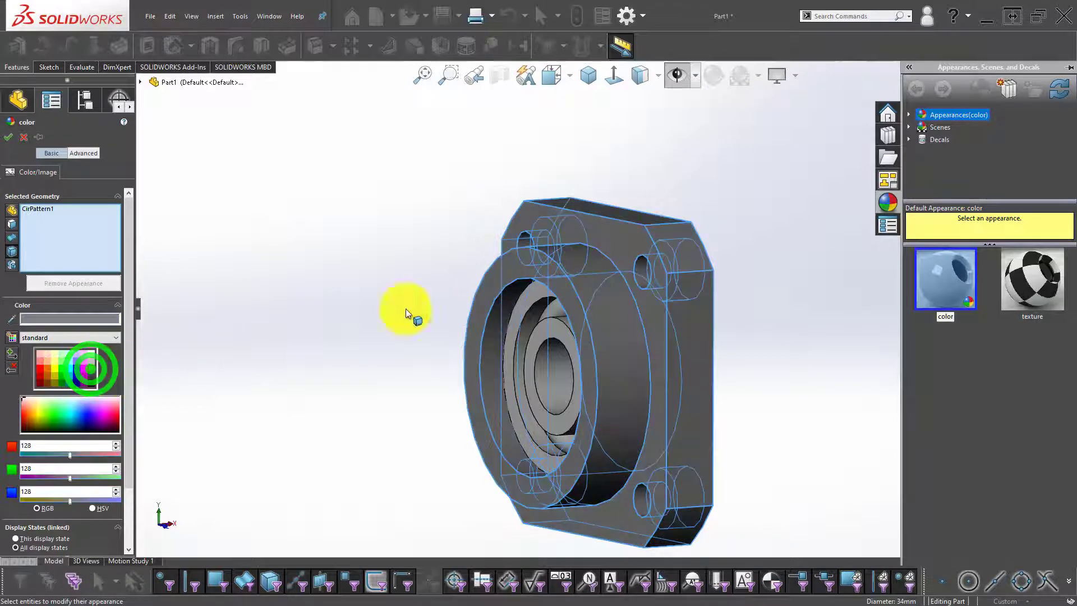
click(90, 375)
click(788, 162)
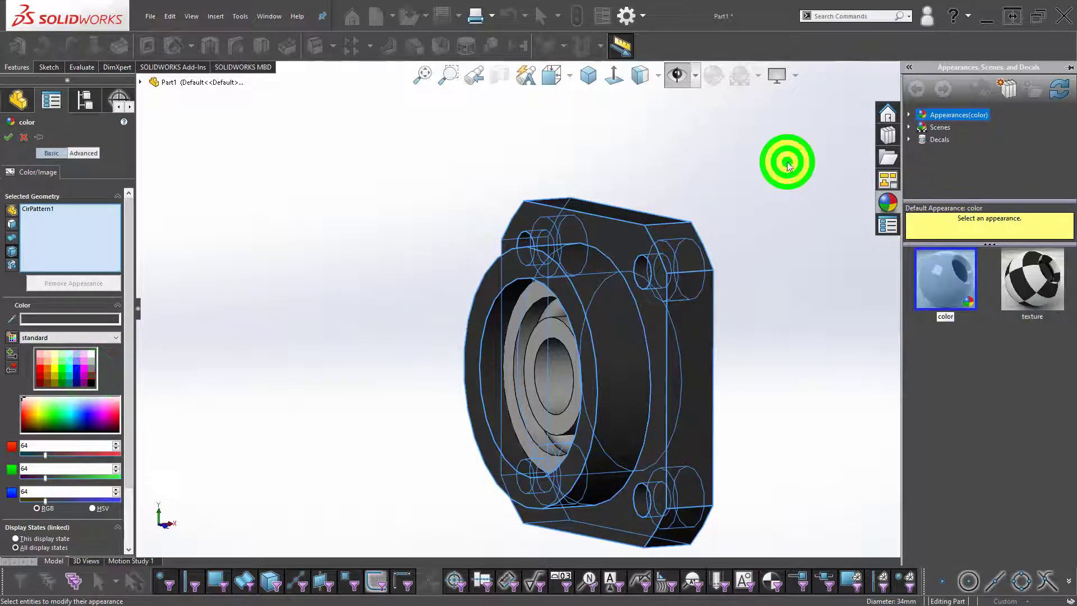
click(974, 107)
click(753, 190)
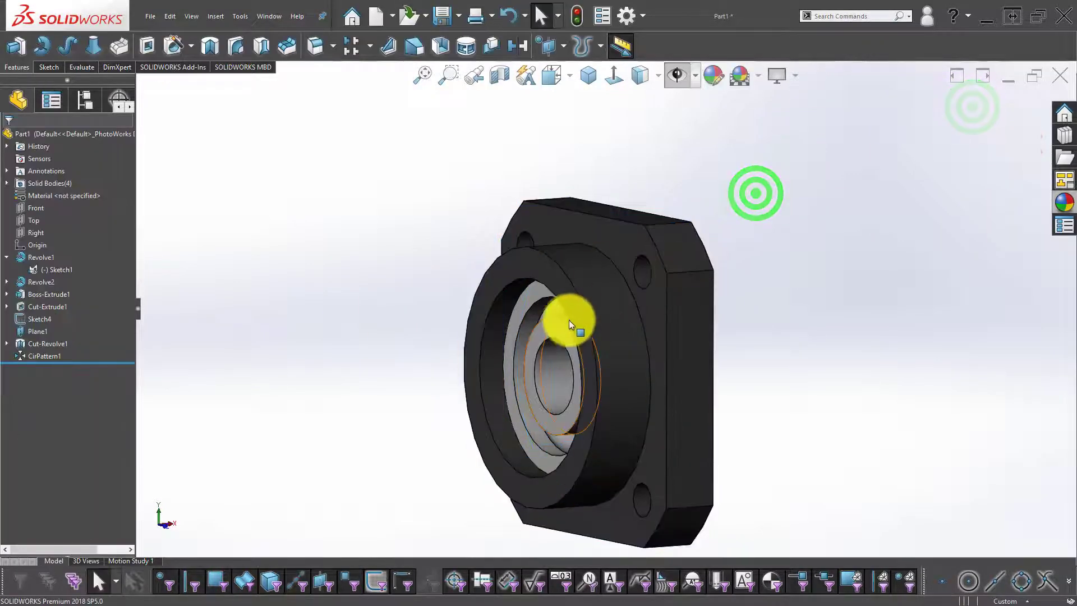
Open the part-level colour appearance for editing, starting from the bearing's revolve feature
scroll(561, 293, down, 2)
click(543, 268)
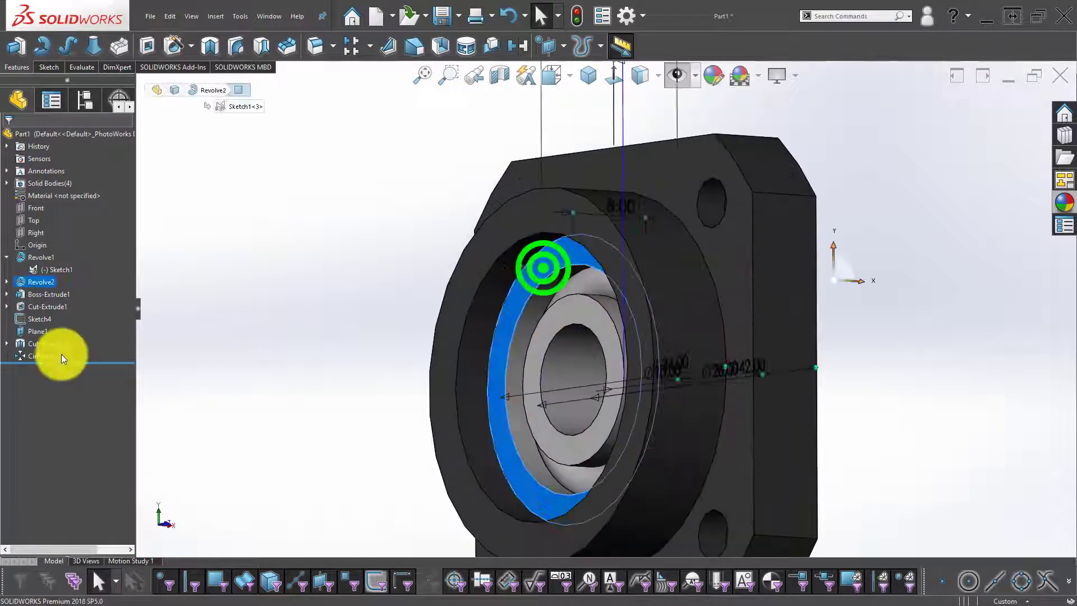
click(32, 282)
right_click(31, 281)
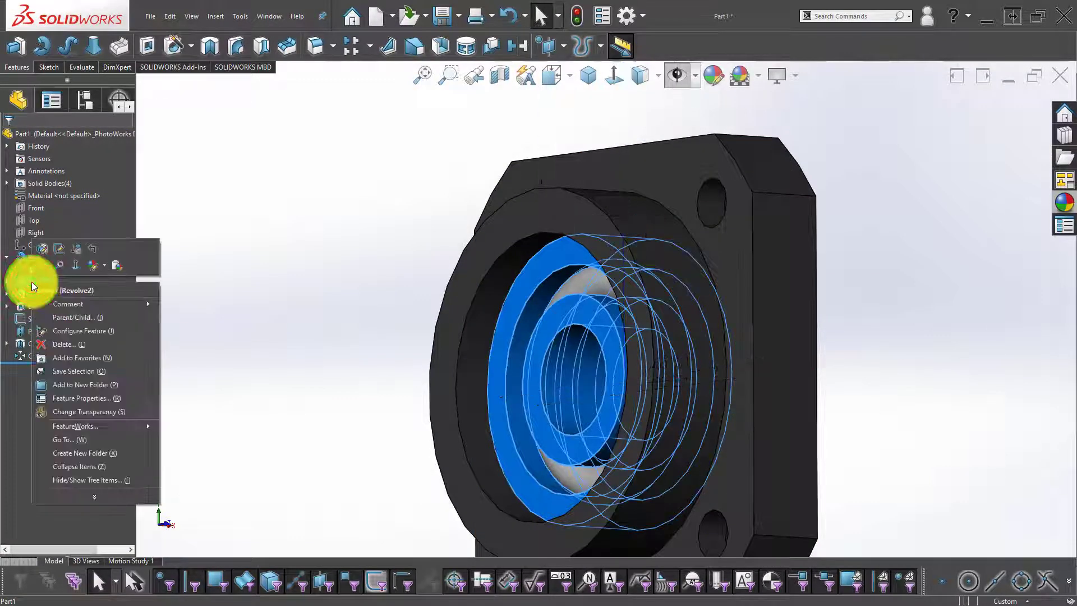
click(106, 264)
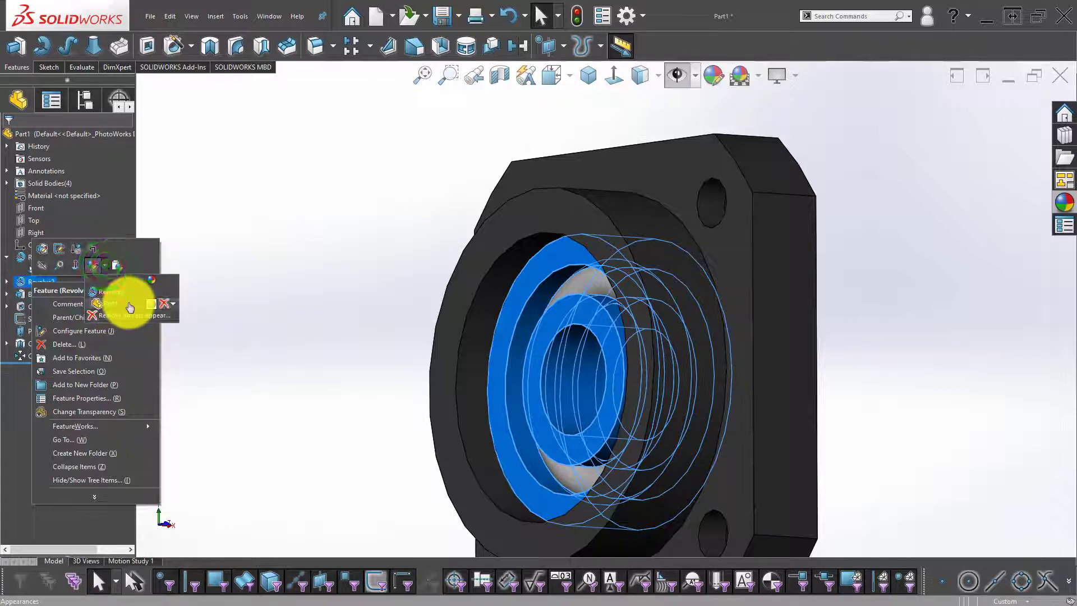
click(129, 307)
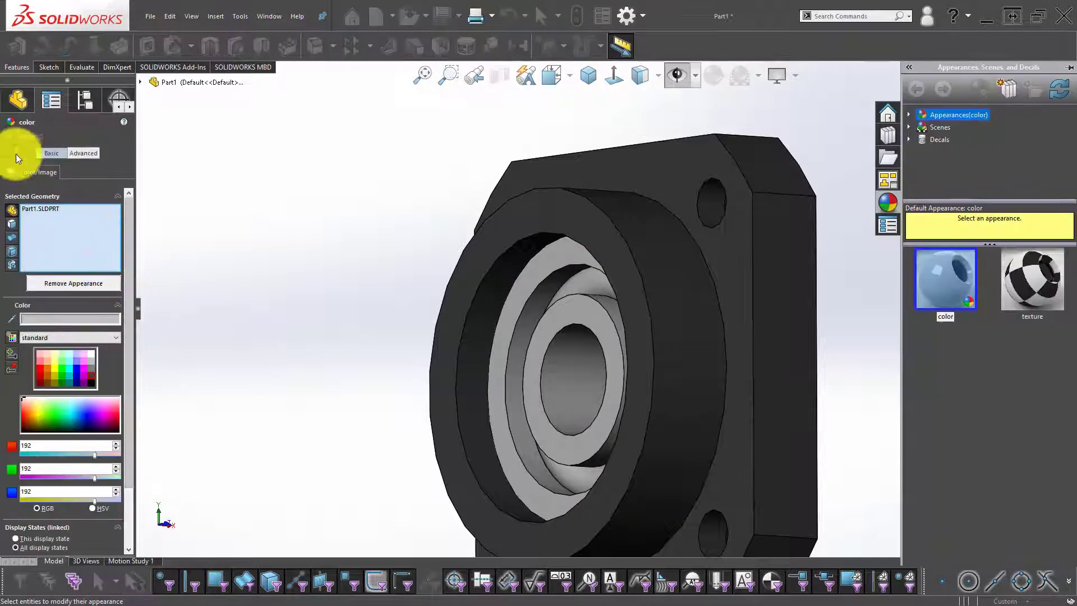
Try to replace the whole part with the individual bearing bodies as the target of the colour
click(11, 251)
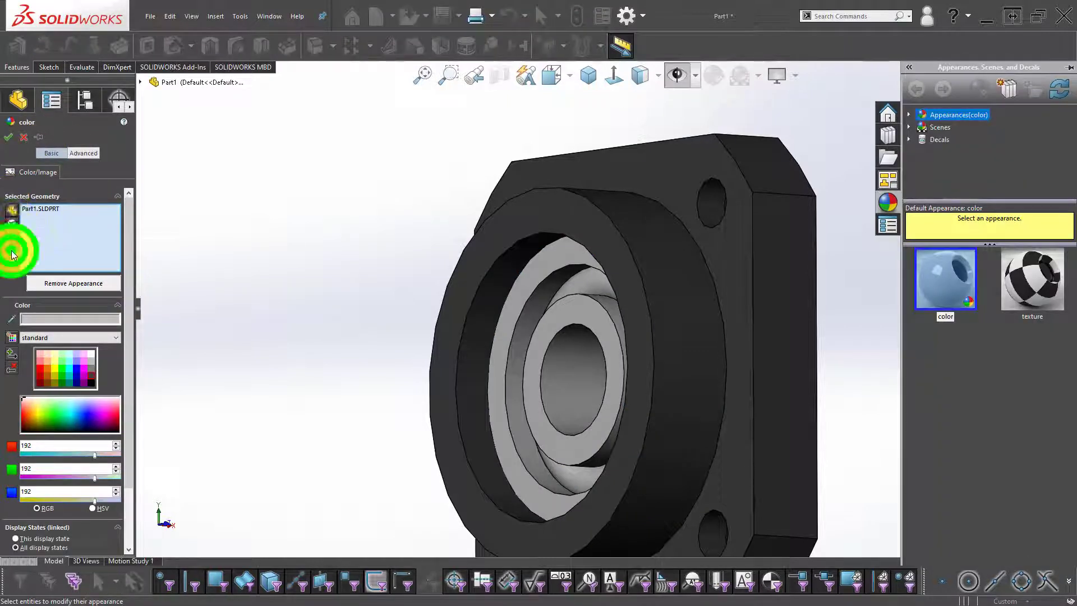
click(44, 211)
right_click(45, 211)
click(68, 217)
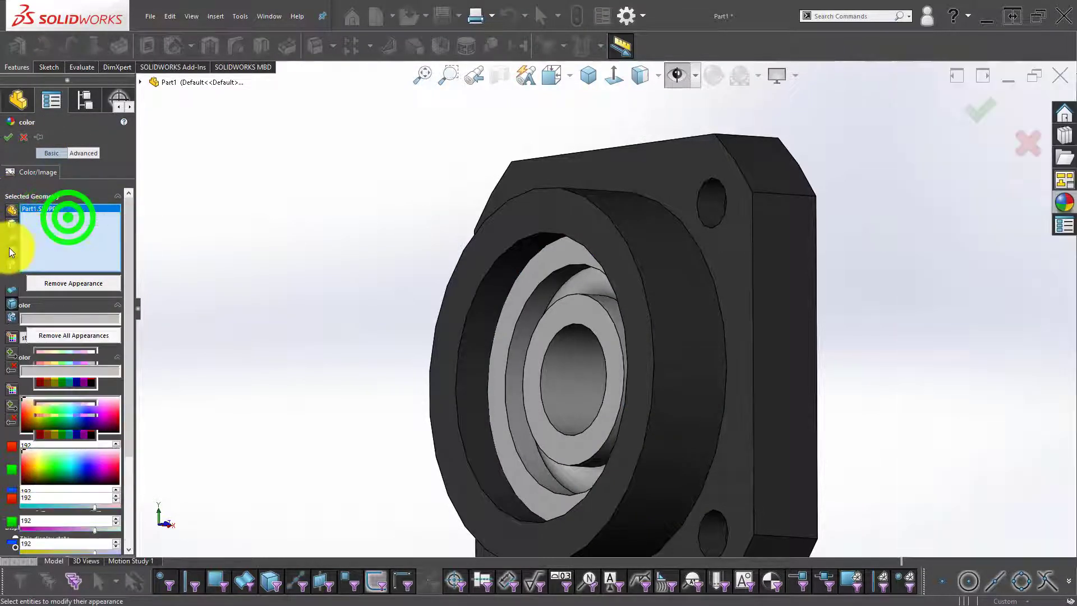
click(25, 248)
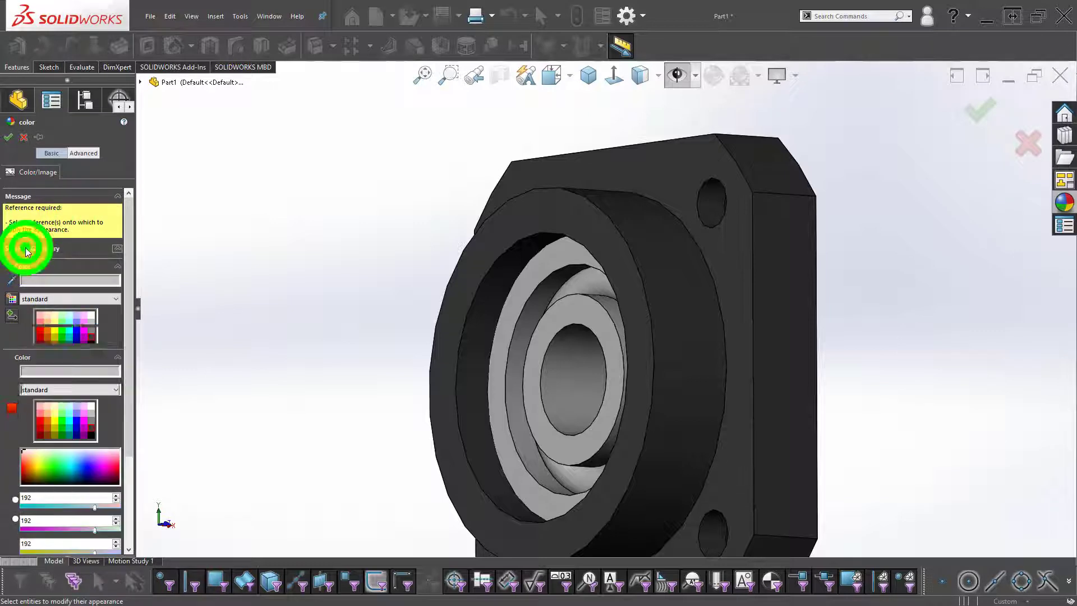
click(13, 303)
click(72, 288)
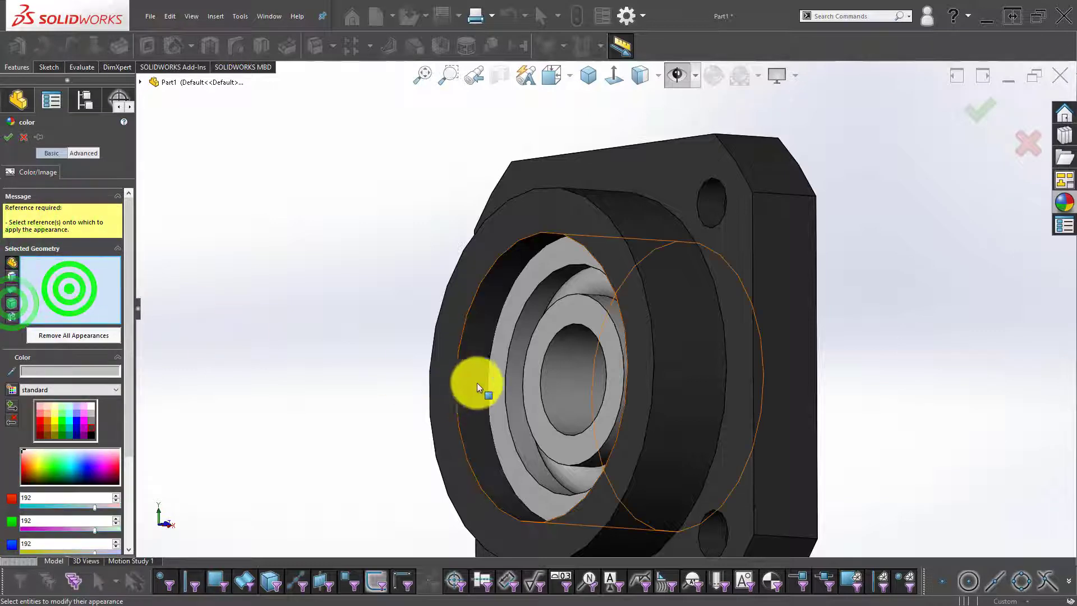
click(568, 317)
click(583, 283)
click(570, 254)
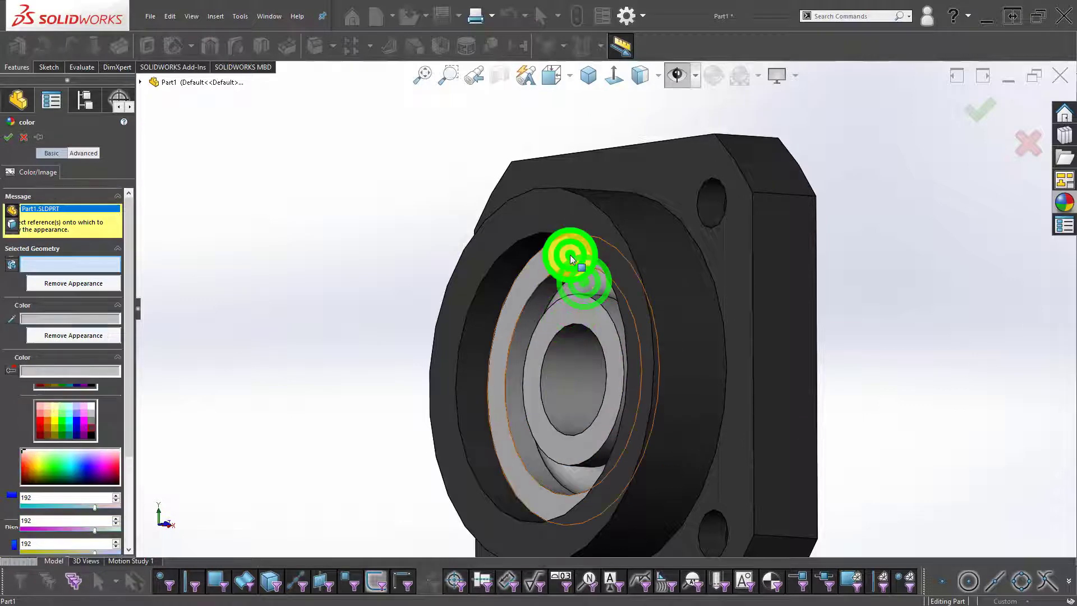
Apply yellow as the part's colour so it covers the bearing rings and balls
click(50, 369)
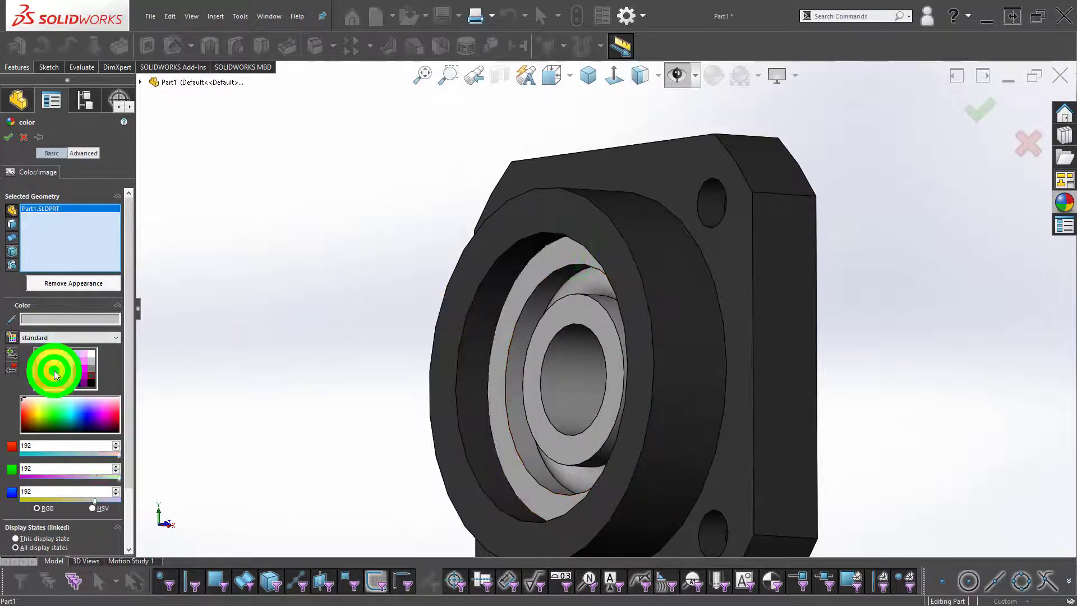
scroll(579, 339, up, 5)
click(983, 115)
click(715, 202)
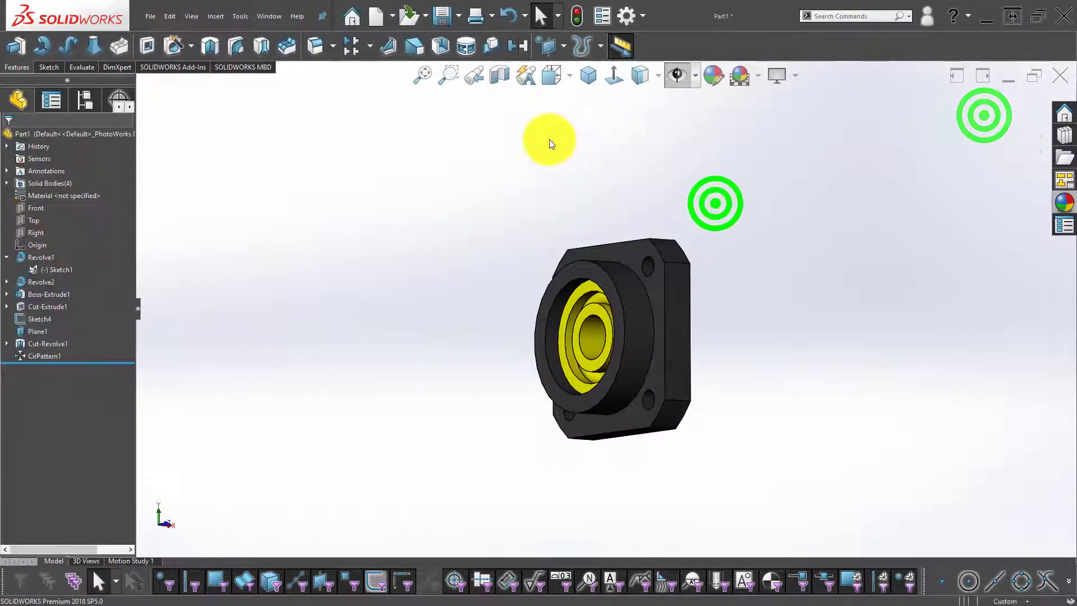
Inspect the coloured bearing and housing in a temporary Front-plane section, viewed face-on and at an angle
click(500, 76)
click(614, 80)
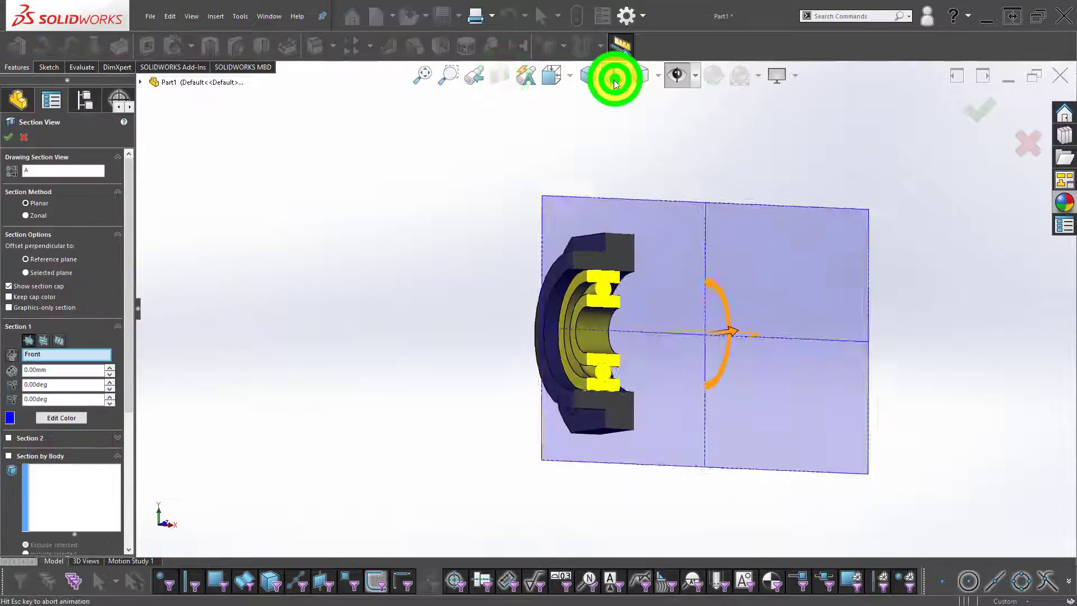
click(975, 119)
click(725, 143)
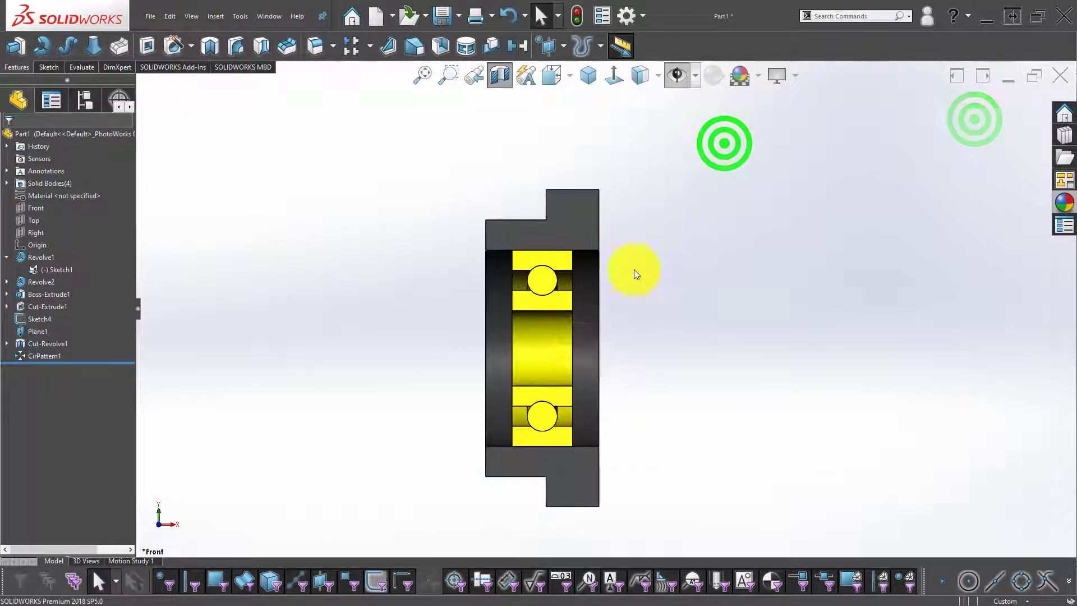
scroll(578, 339, up, 2)
scroll(584, 314, down, 4)
middle_drag(565, 286, 584, 141)
click(502, 78)
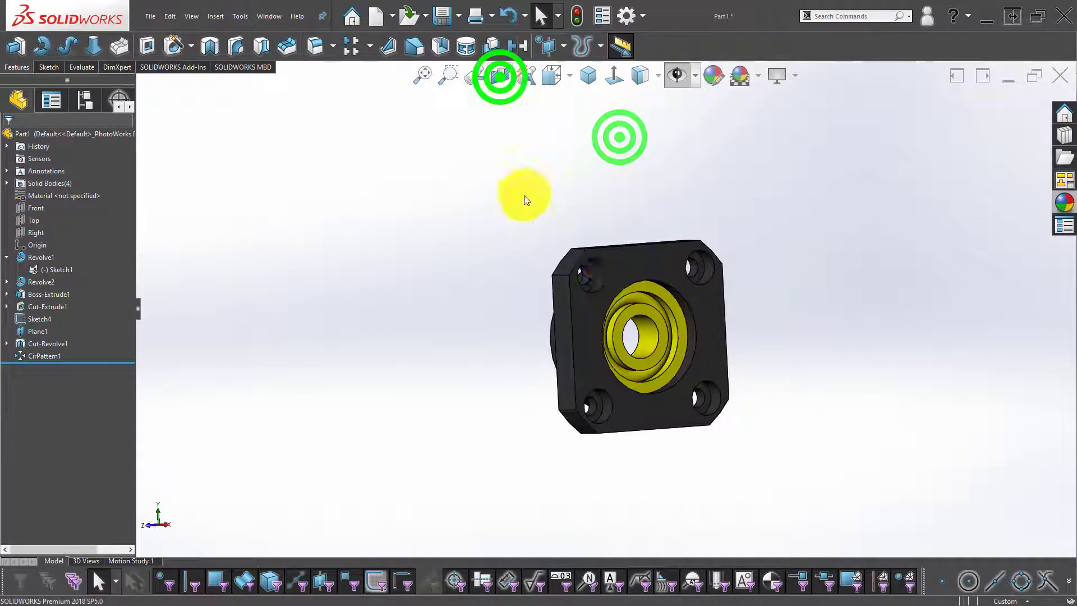
click(518, 197)
scroll(657, 287, down, 2)
middle_drag(657, 288, 685, 238)
scroll(687, 294, down, 3)
scroll(477, 321, up, 4)
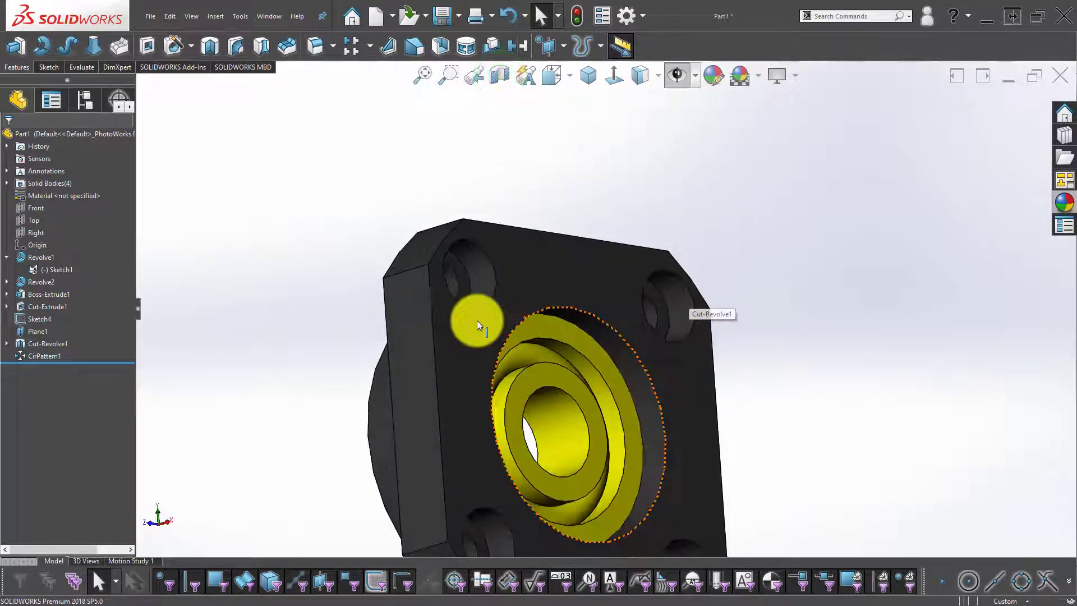
middle_drag(510, 325, 522, 417)
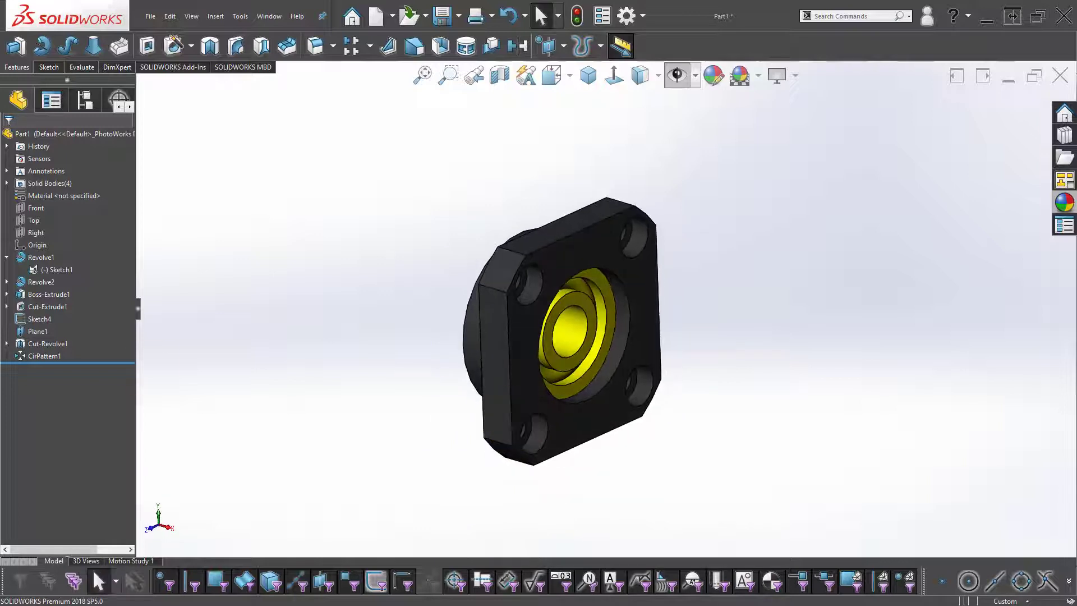
Apply red to the revolved cut that forms the original stepped bolt hole and rebuild the part
click(41, 345)
click(43, 354)
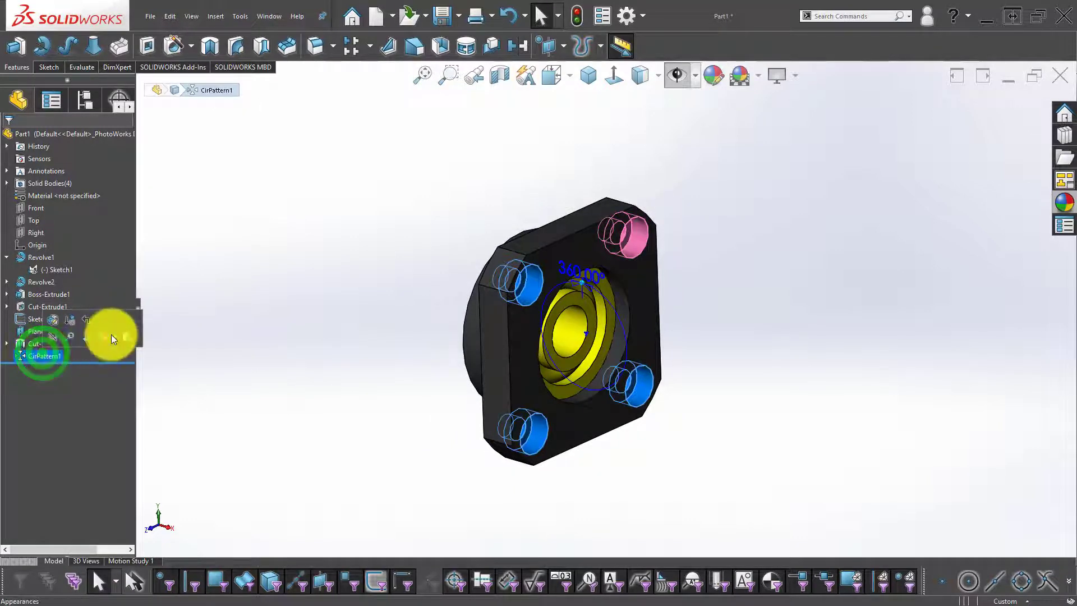
click(25, 344)
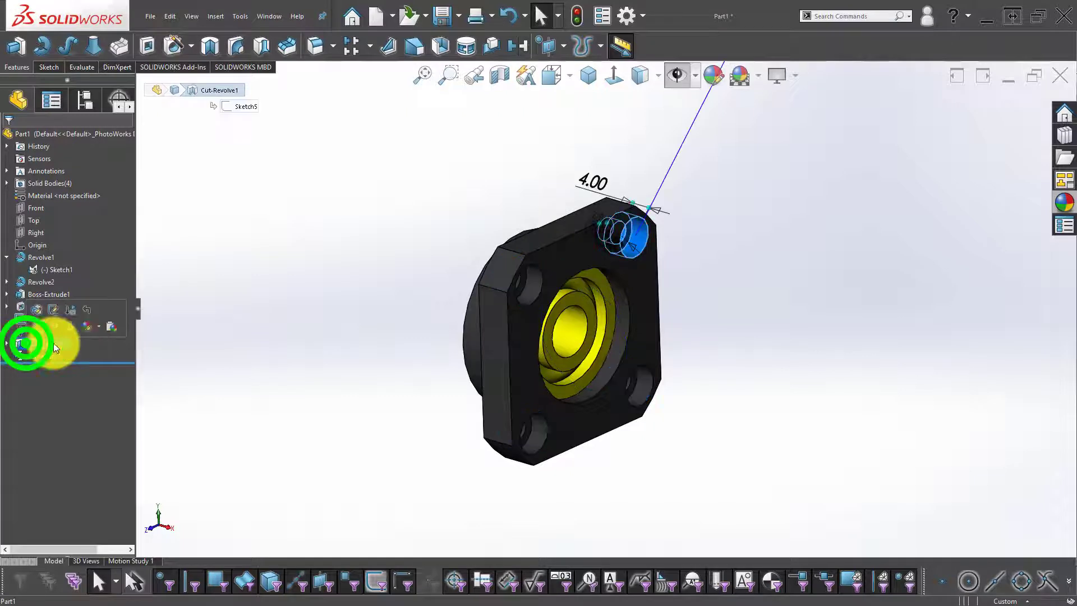
click(100, 328)
click(114, 354)
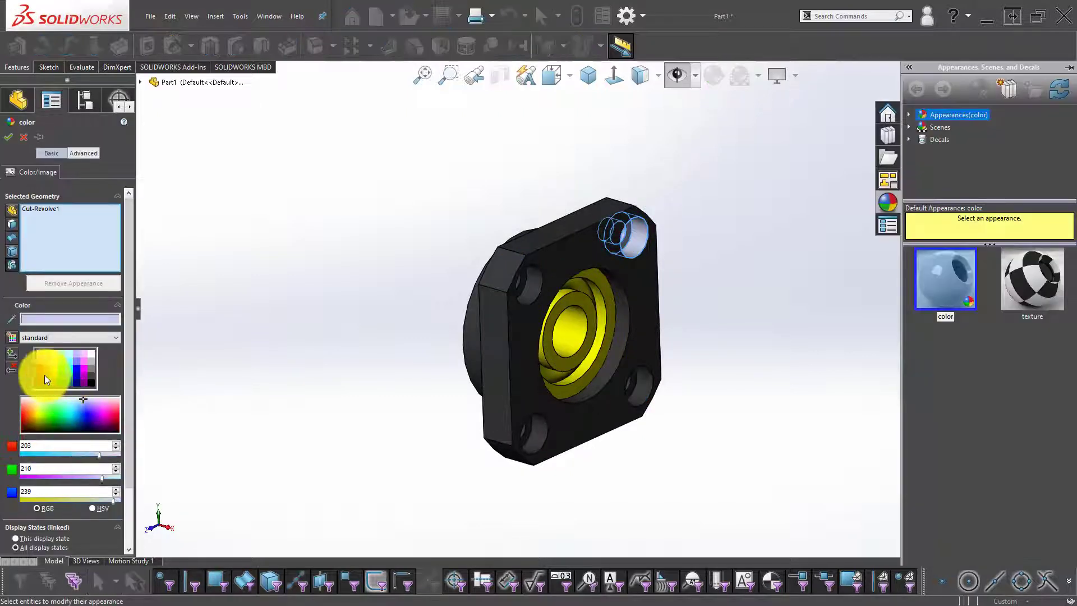
click(39, 369)
click(457, 223)
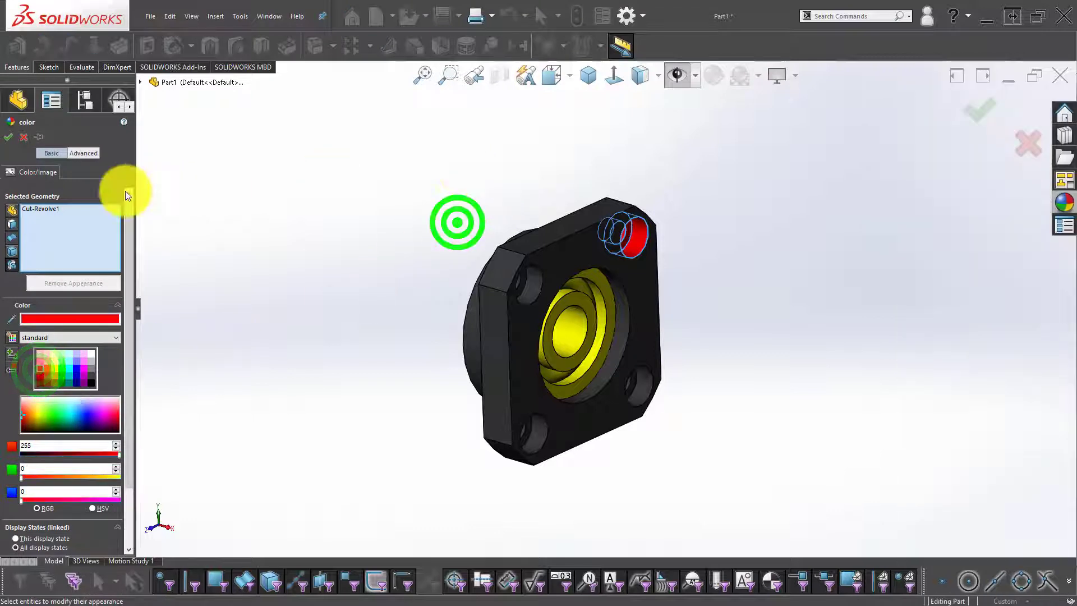
click(8, 137)
click(383, 150)
click(578, 17)
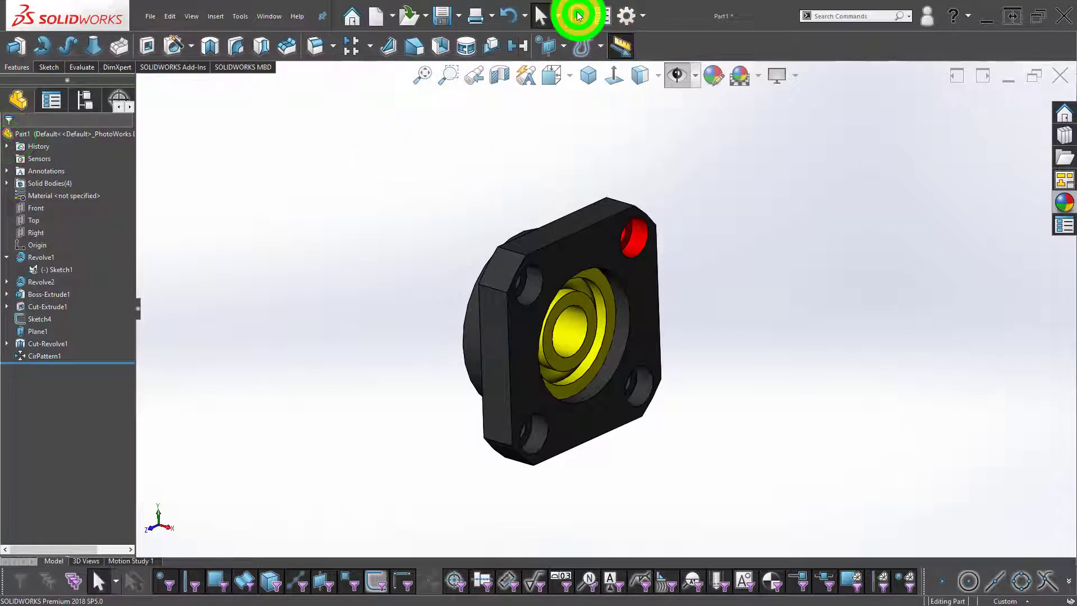
click(455, 205)
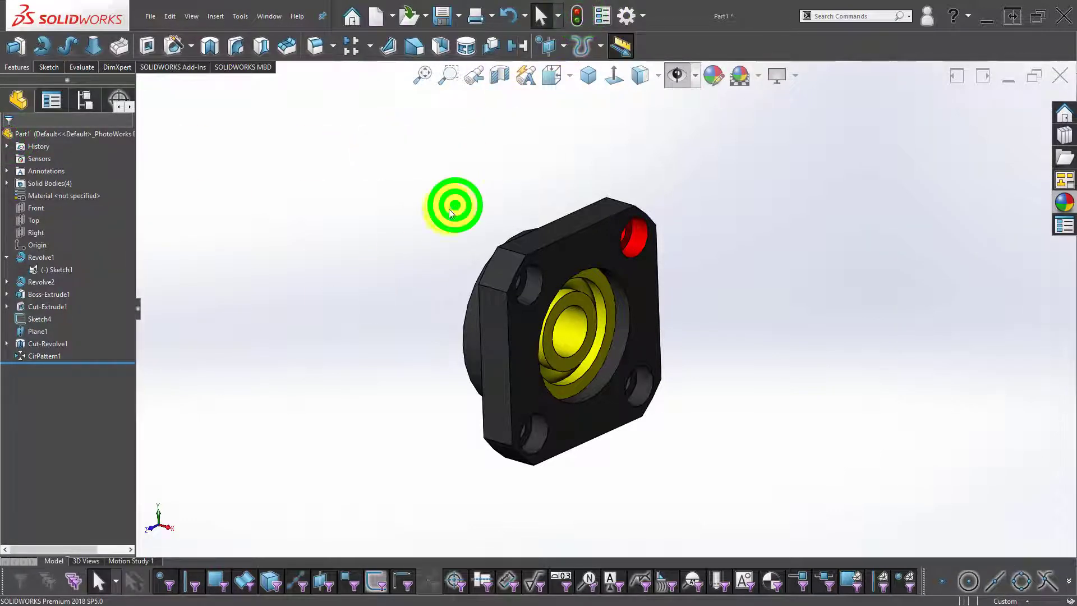
Apply red to the circular pattern feature so the other three bolt holes are coloured, and rebuild the part
right_click(46, 355)
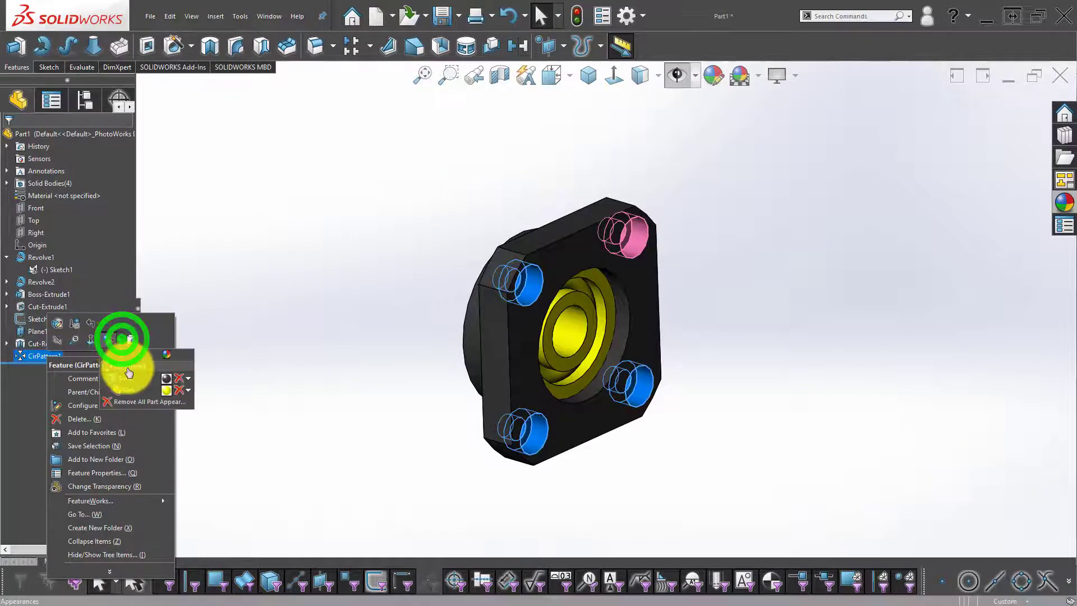
click(125, 365)
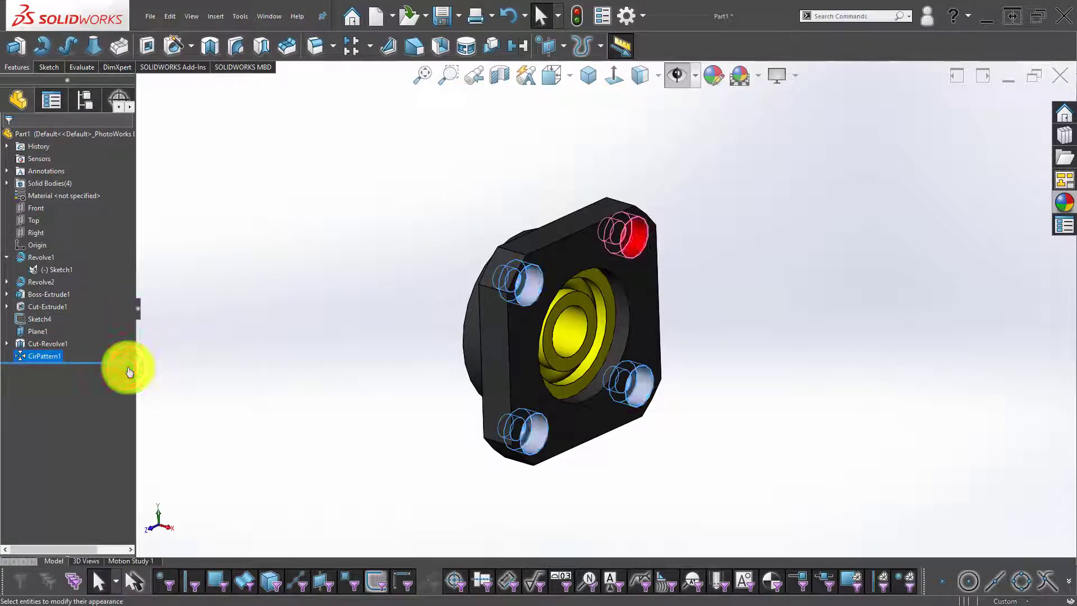
click(40, 370)
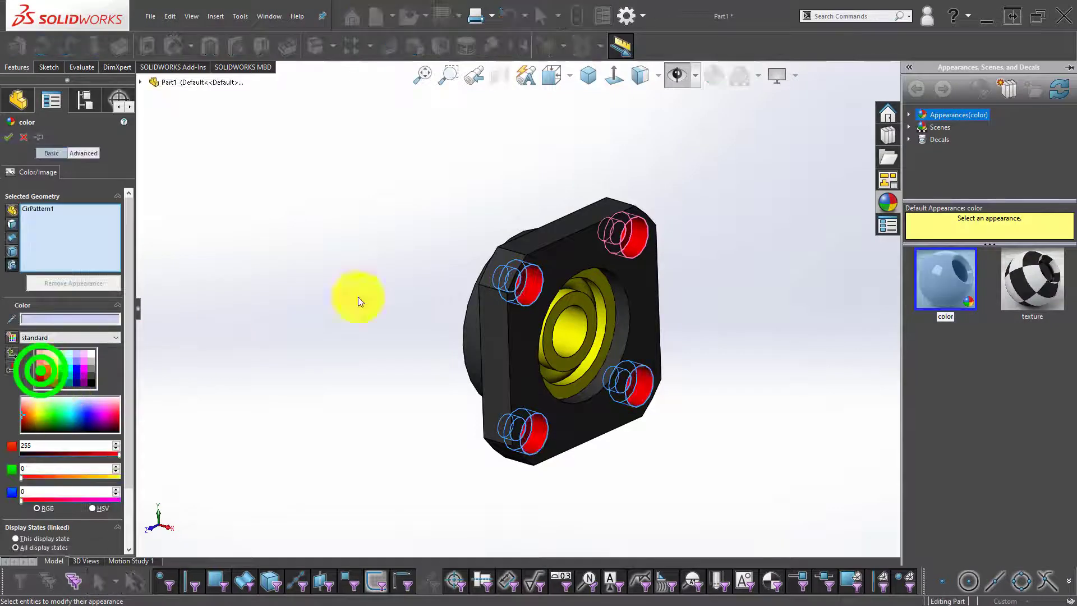
click(781, 134)
click(11, 137)
click(483, 159)
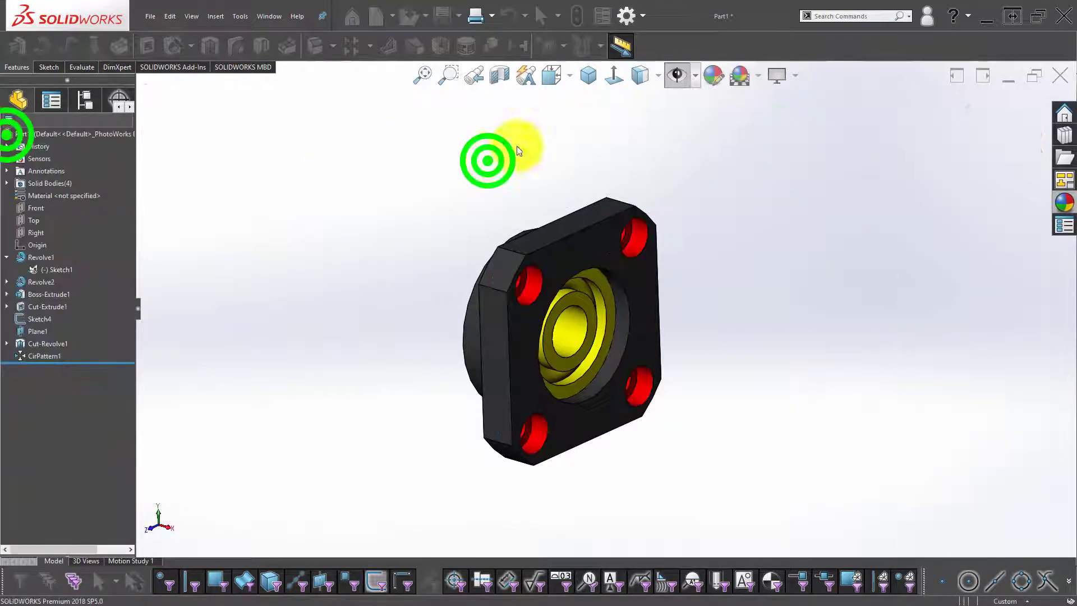
click(577, 17)
click(397, 157)
Open the profile sketch of the housing's base revolve for editing, viewed face-on at the flange shoulder
middle_drag(525, 317, 564, 294)
click(551, 293)
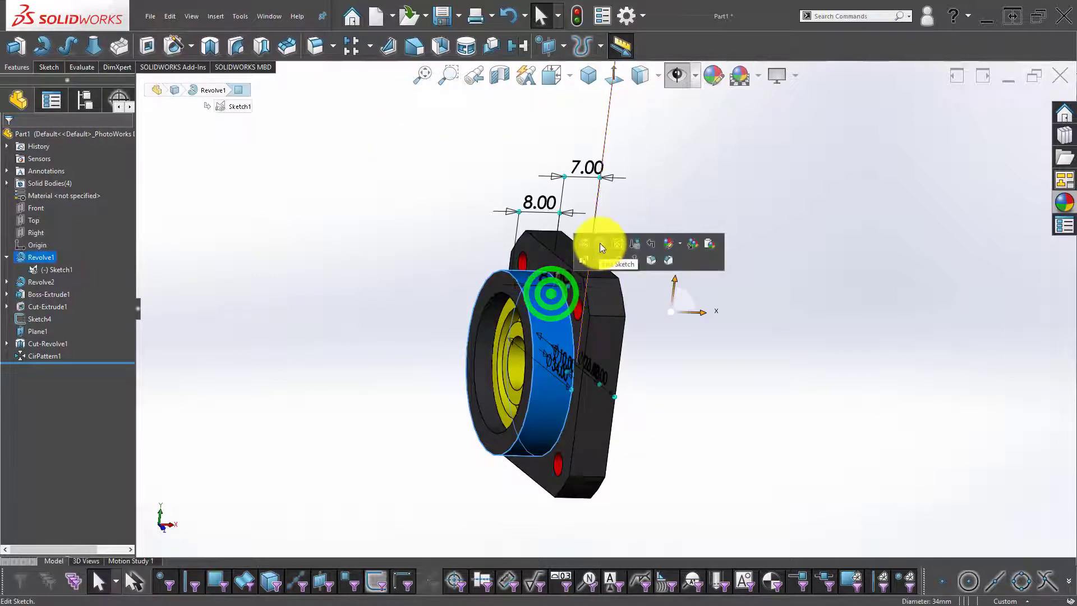
click(599, 243)
click(615, 78)
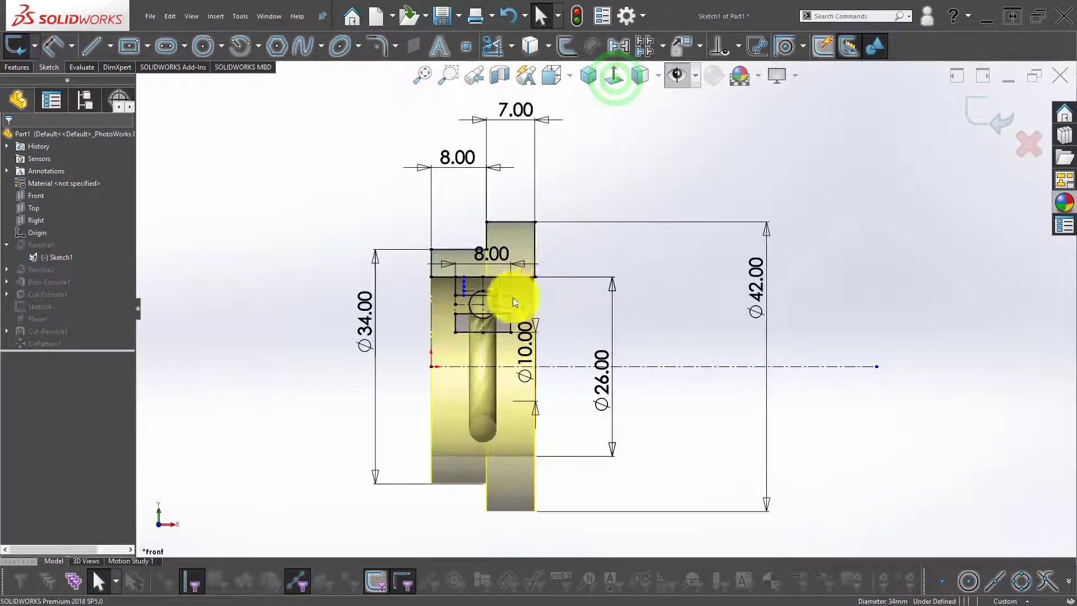
scroll(493, 244, down, 8)
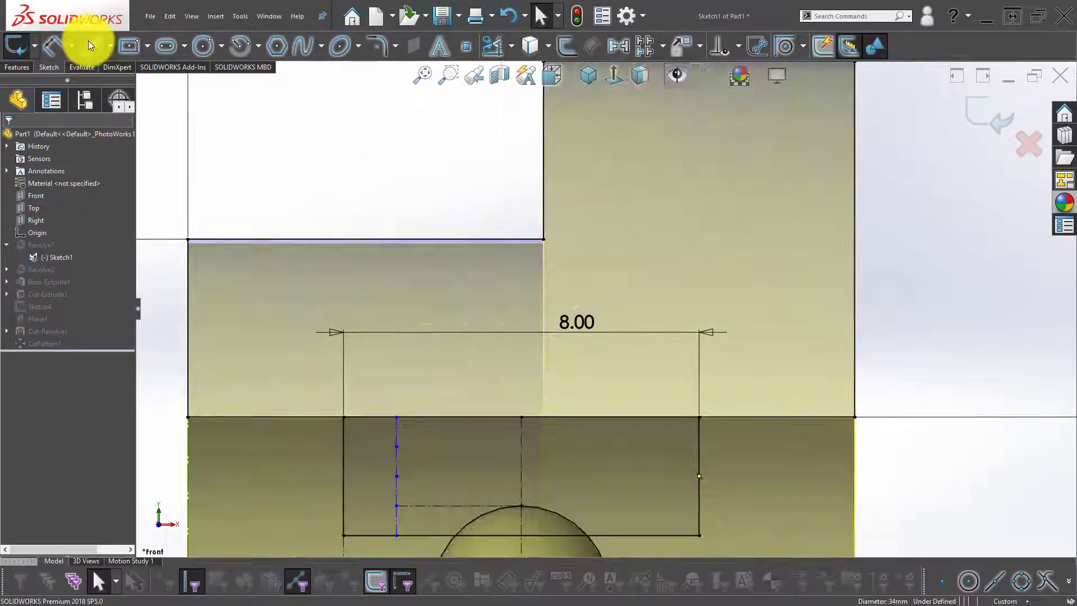
Sketch a relief groove about 1.5 mm wide and 0.5 mm deep where the housing barrel meets the flange, trimming the outline across it
click(90, 43)
click(477, 242)
click(476, 261)
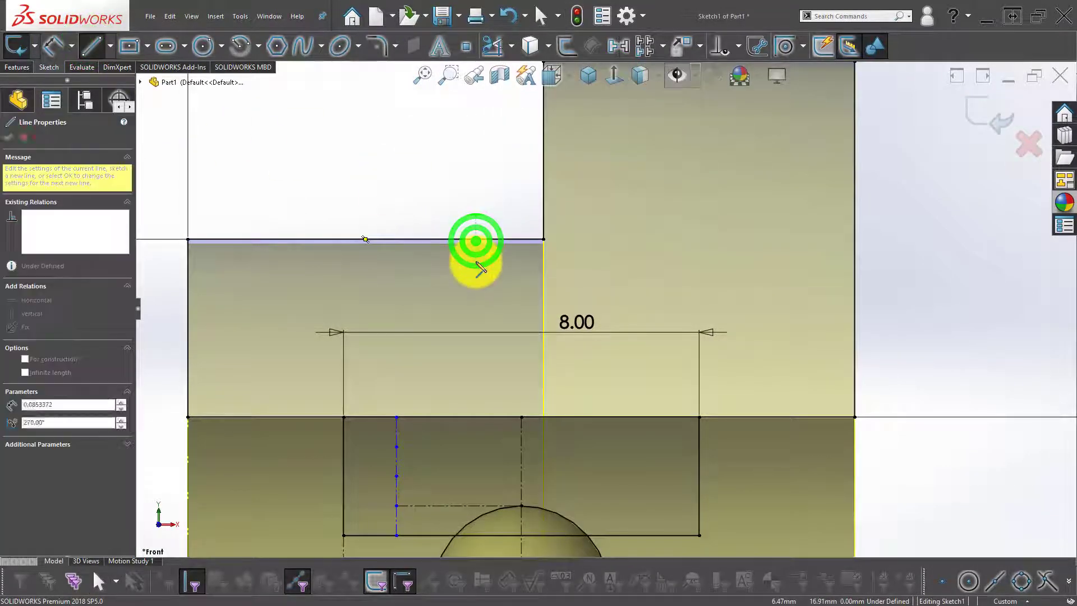
click(543, 261)
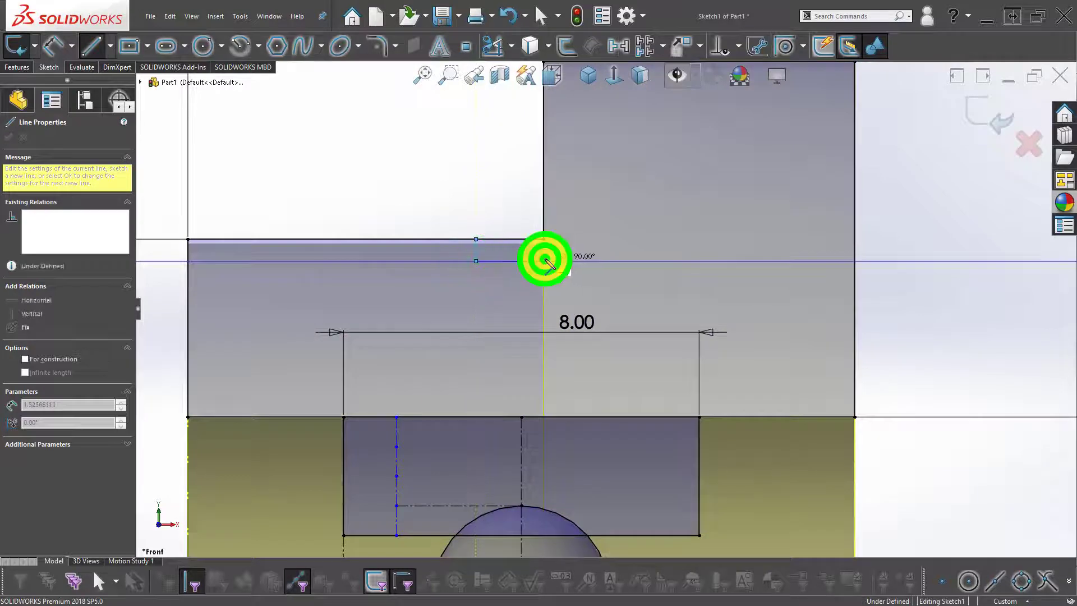
click(494, 43)
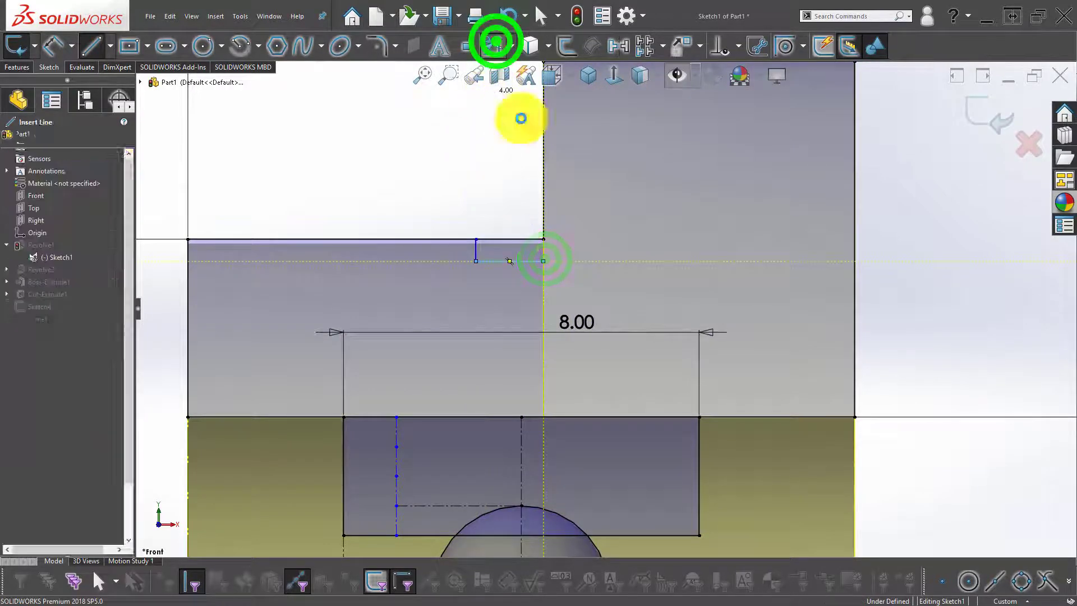
click(543, 221)
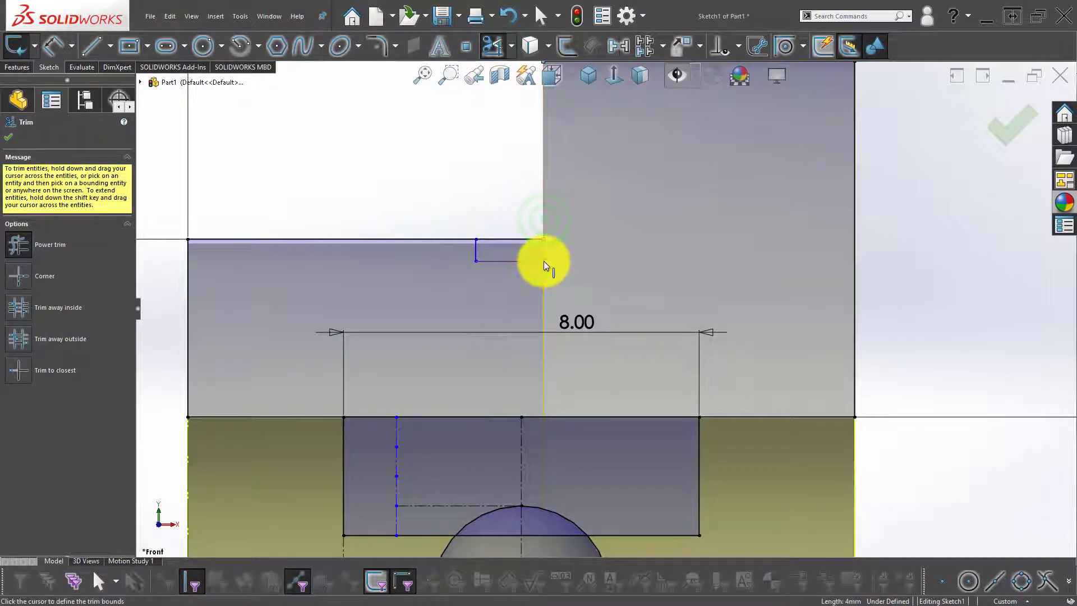
click(544, 261)
drag(530, 213, 503, 244)
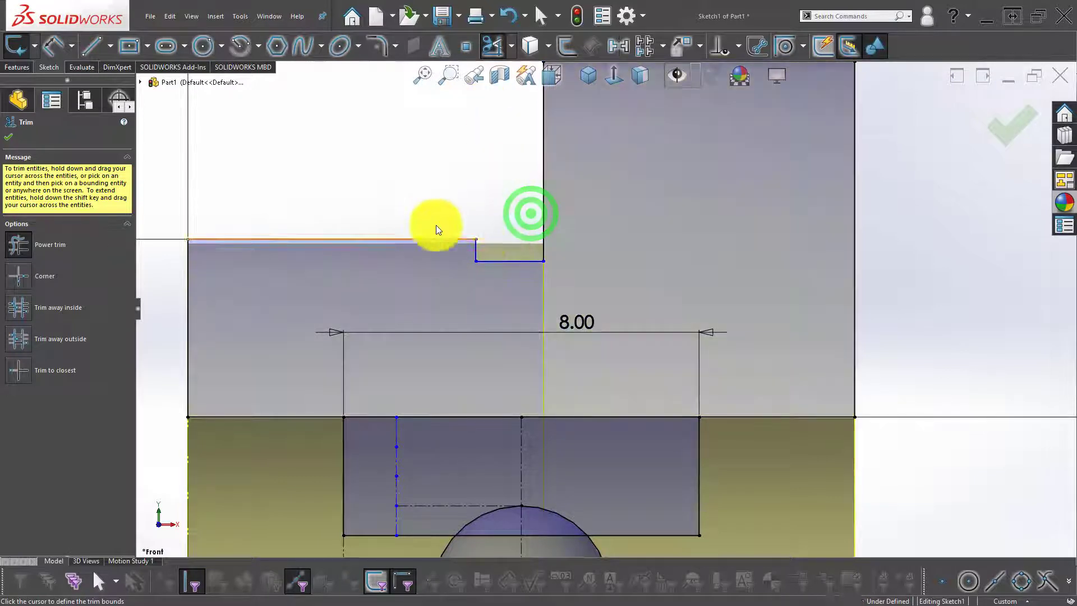
Dimension the relief groove's width from its side wall to the flange face as 1.5 mm
right_drag(436, 224, 437, 194)
click(476, 251)
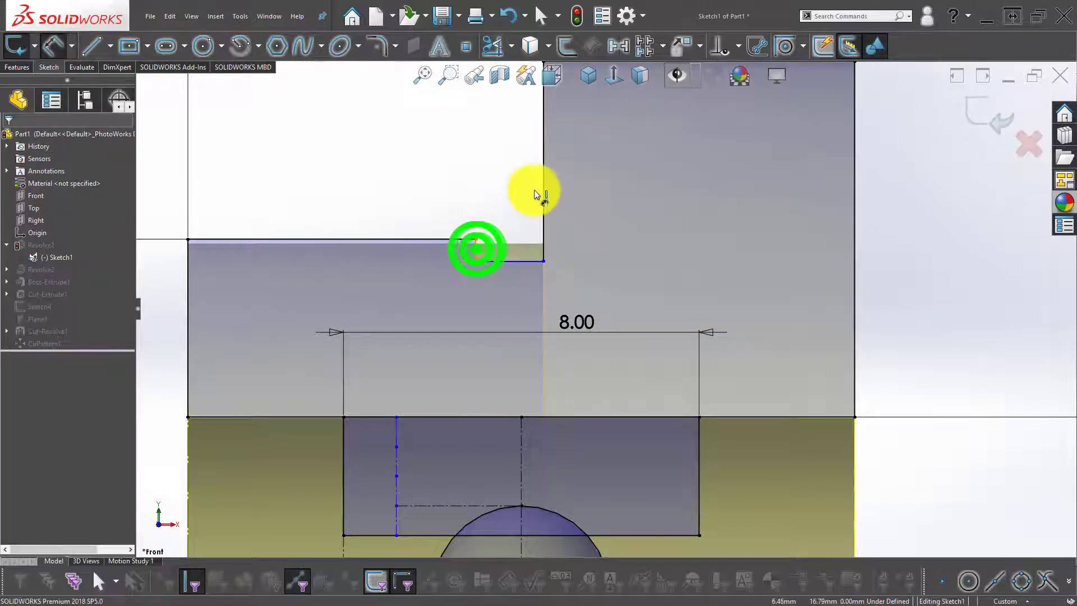
click(543, 180)
click(511, 185)
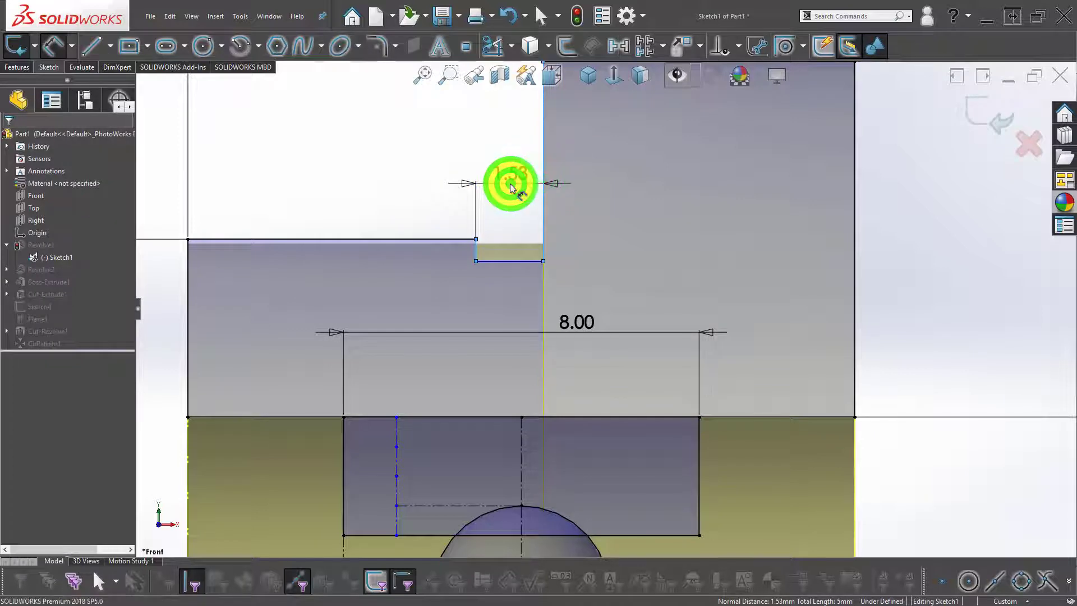
text(1.5)
key(Return)
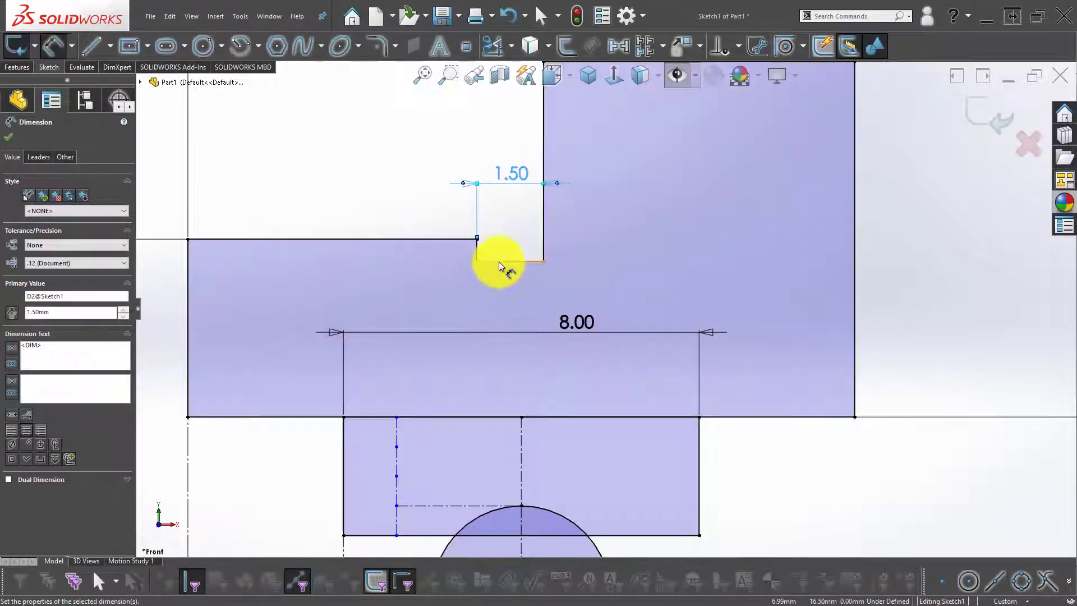
Dimension the relief groove's depth below the barrel's outer edge as 0.5 mm and exit the sketch
click(499, 261)
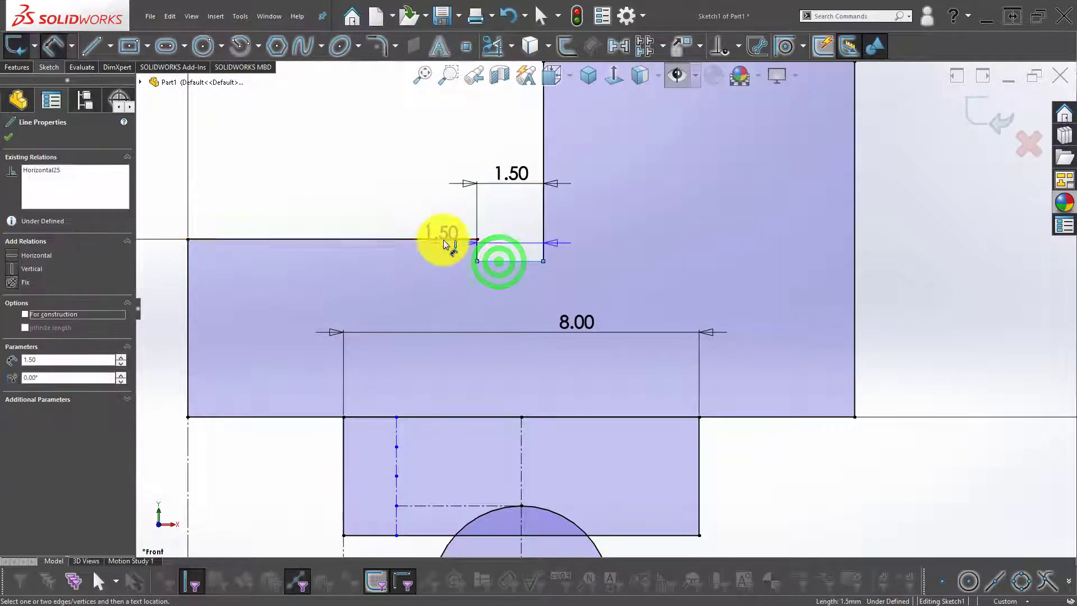
click(443, 239)
click(396, 168)
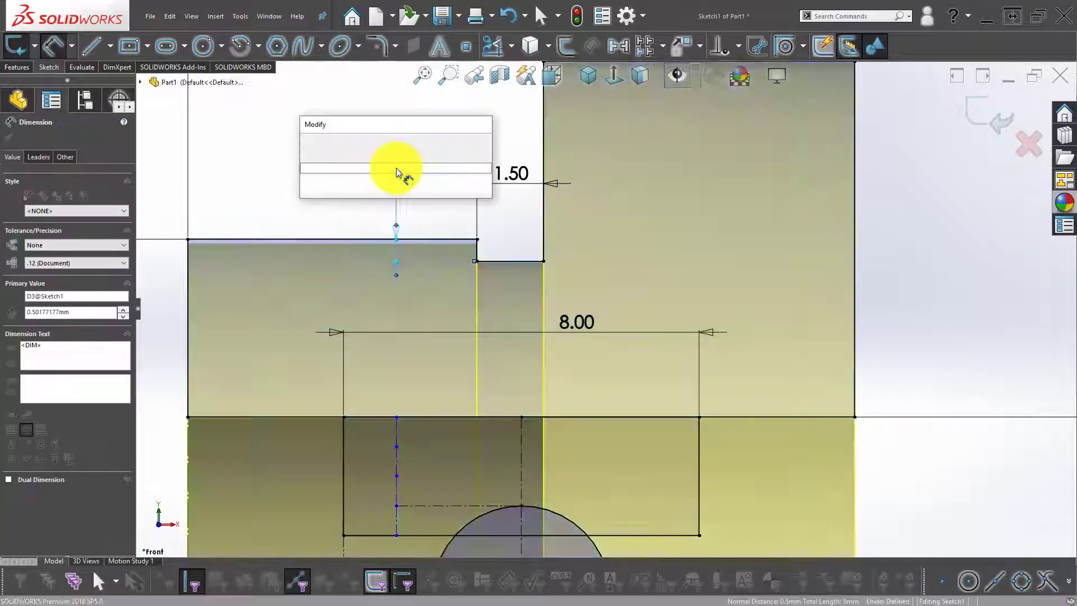
text(0.5)
key(Return)
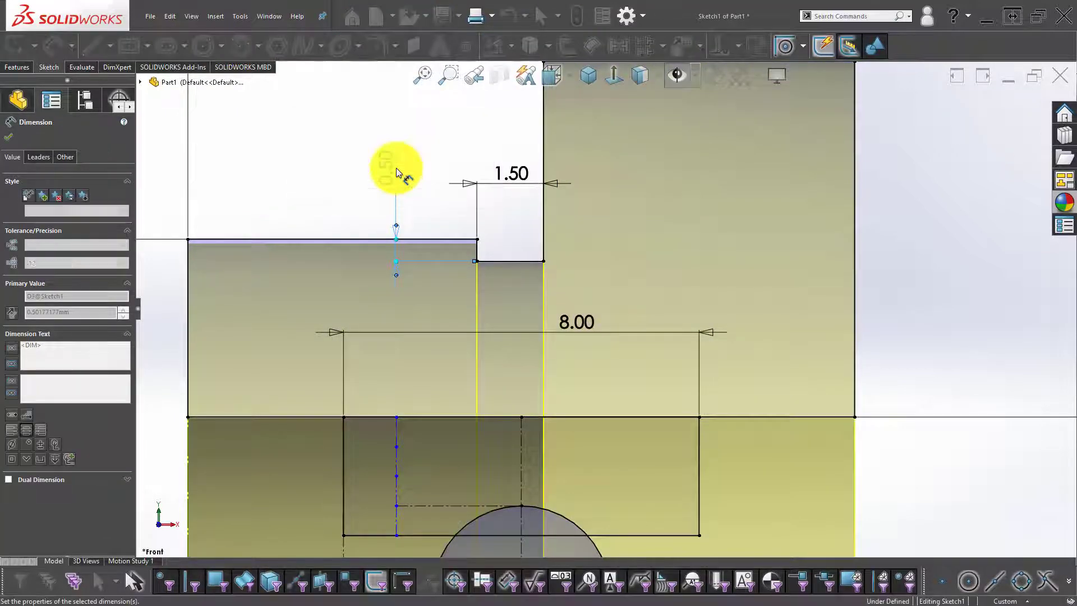
click(324, 185)
scroll(396, 214, up, 3)
scroll(607, 308, up, 2)
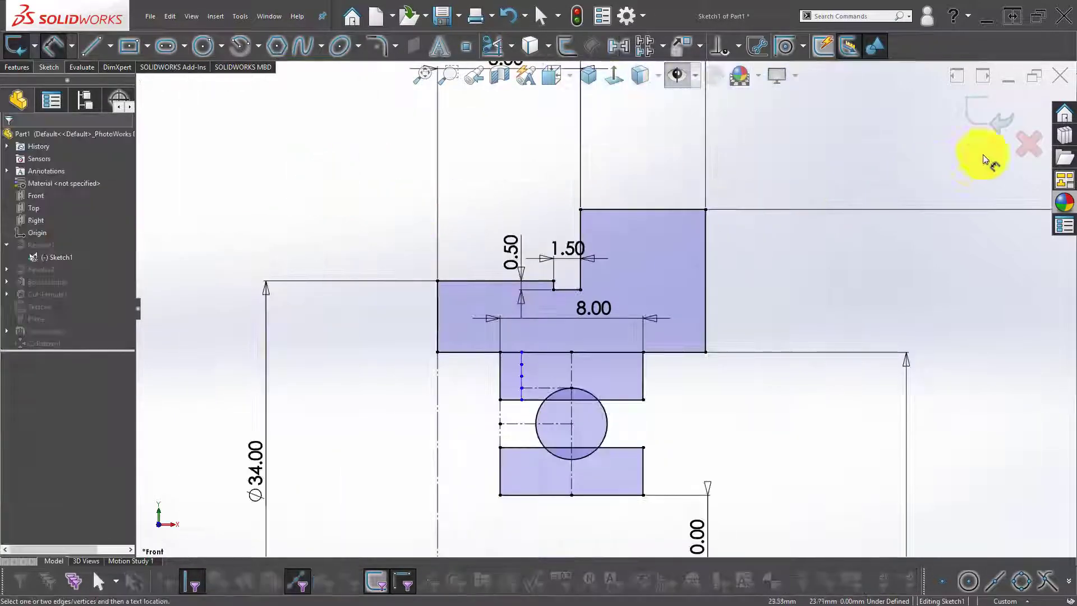
click(985, 115)
click(807, 168)
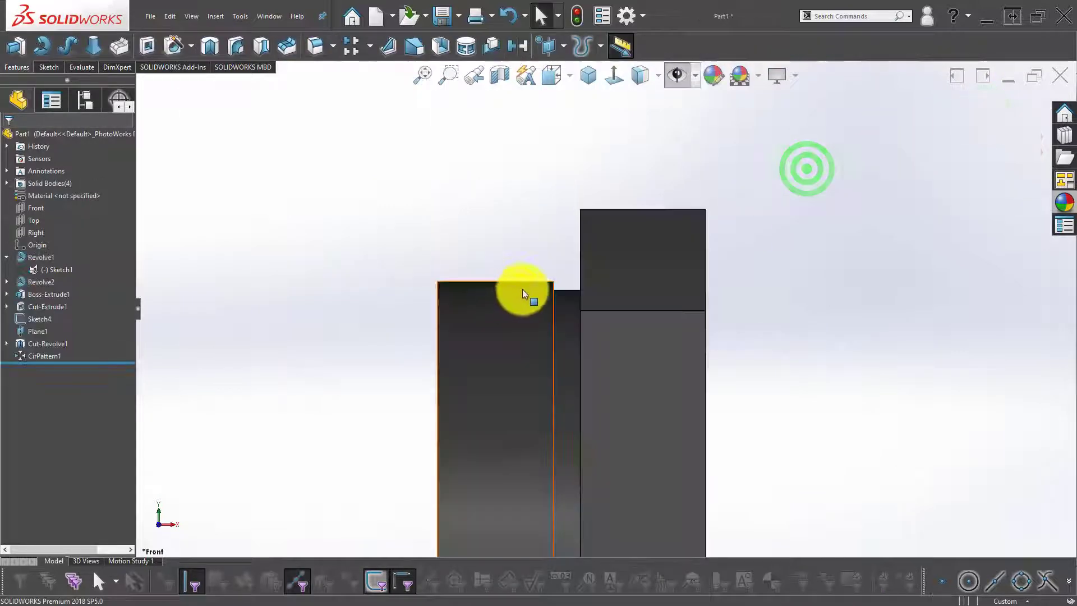
Apply red to the housing barrel's outer cylindrical face and the flange's barrel-side face
click(490, 294)
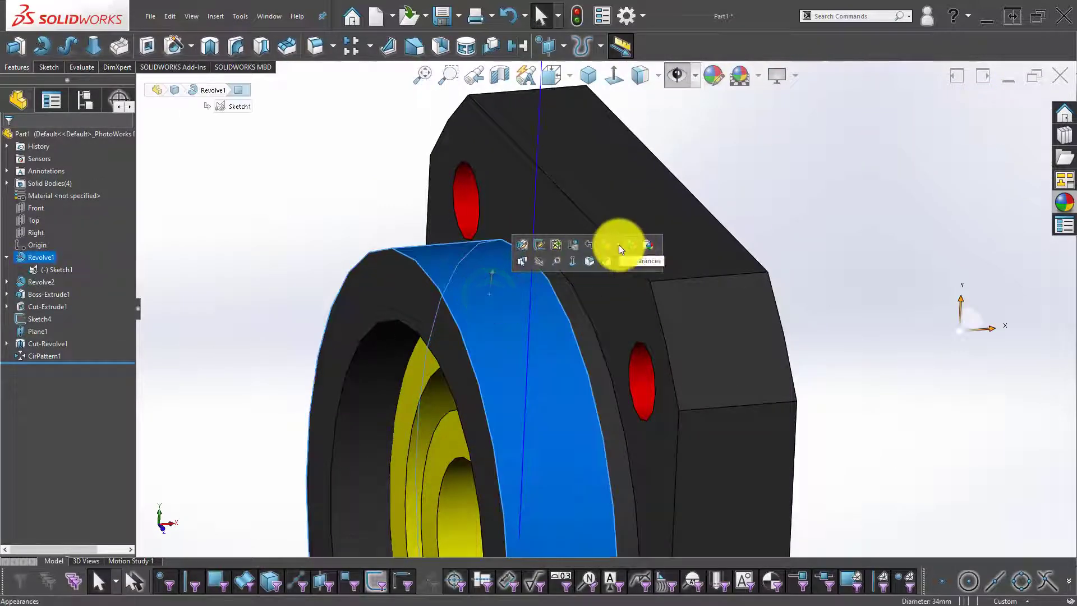
click(621, 244)
click(624, 268)
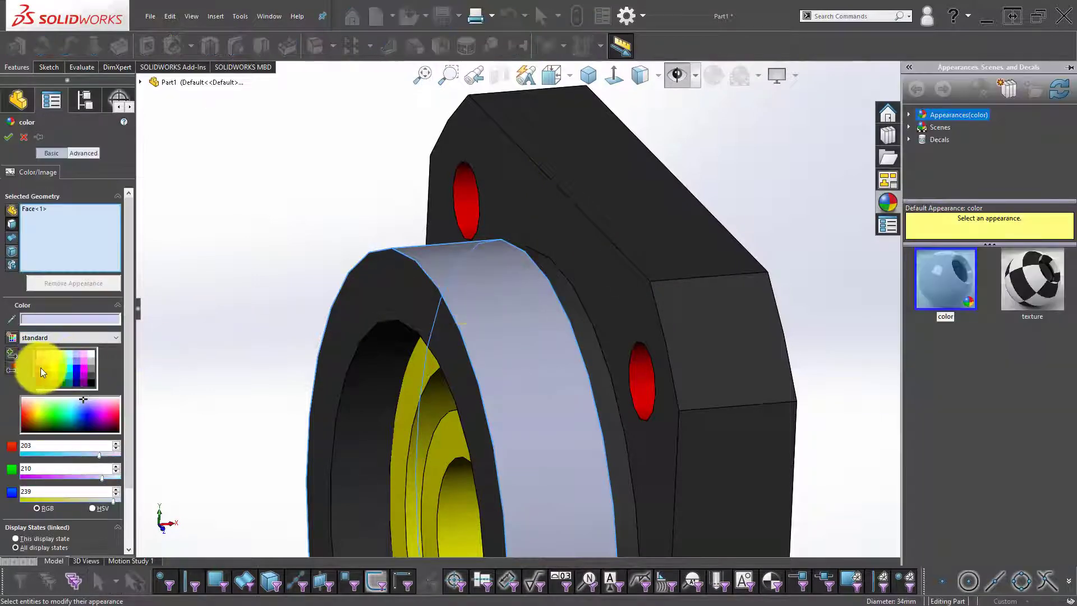
click(40, 368)
click(578, 239)
scroll(578, 286, up, 5)
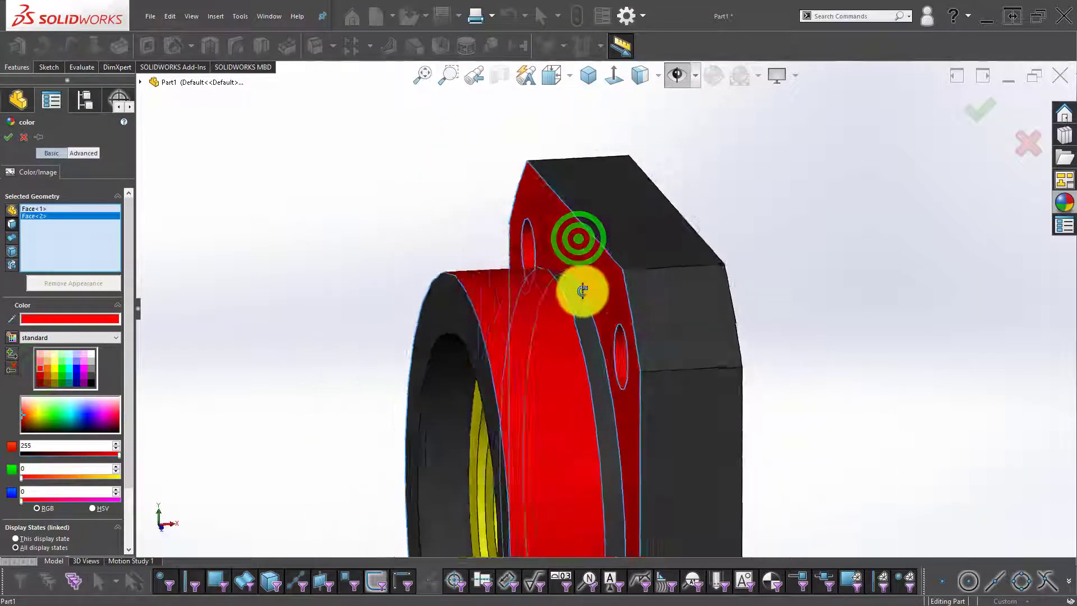
click(991, 105)
click(852, 205)
scroll(681, 311, up, 3)
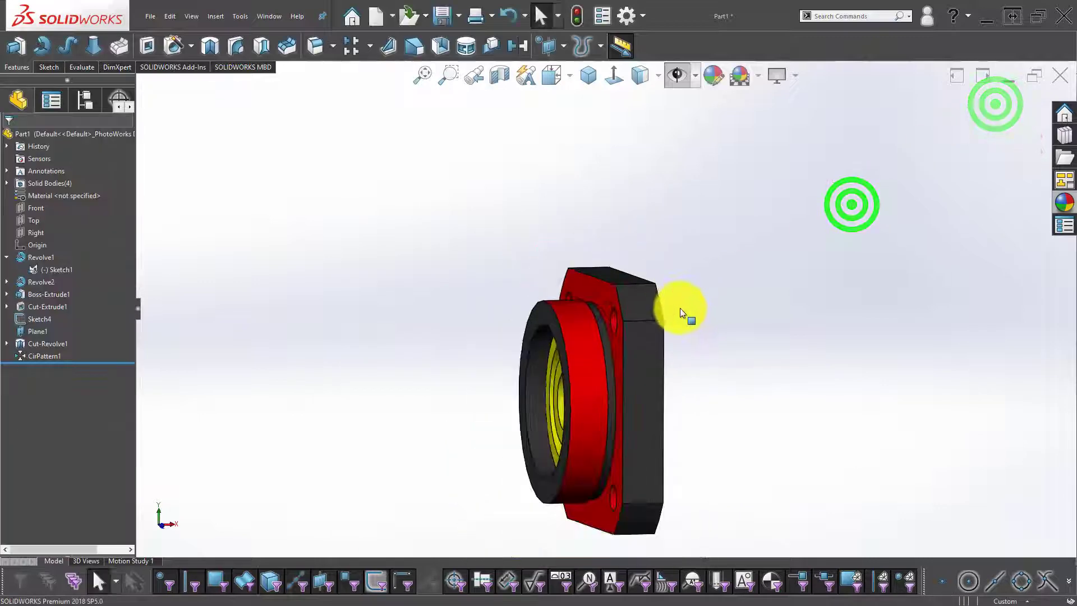
middle_drag(681, 310, 620, 341)
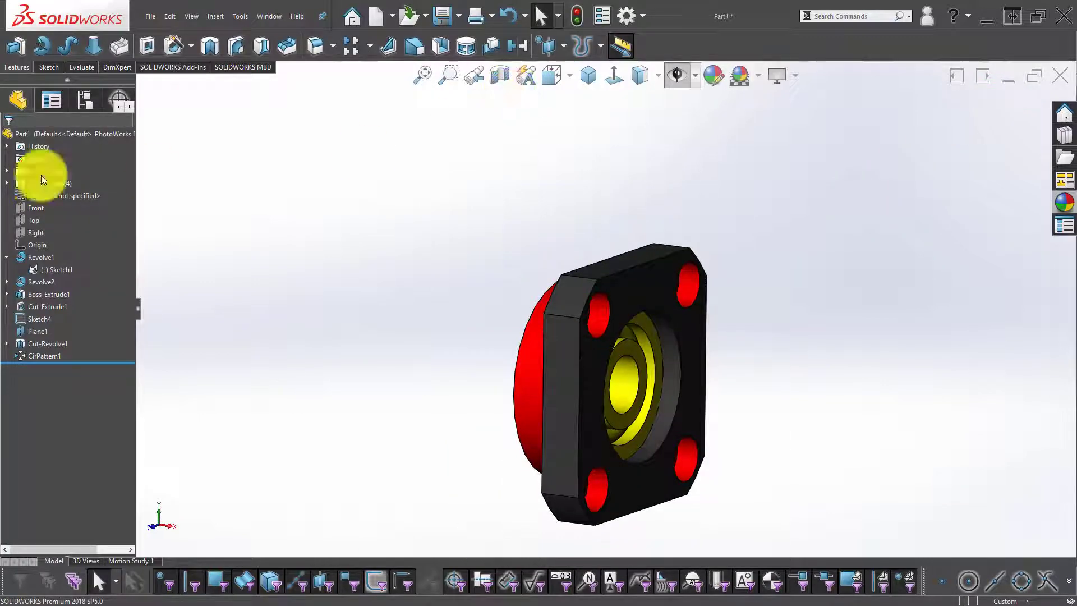